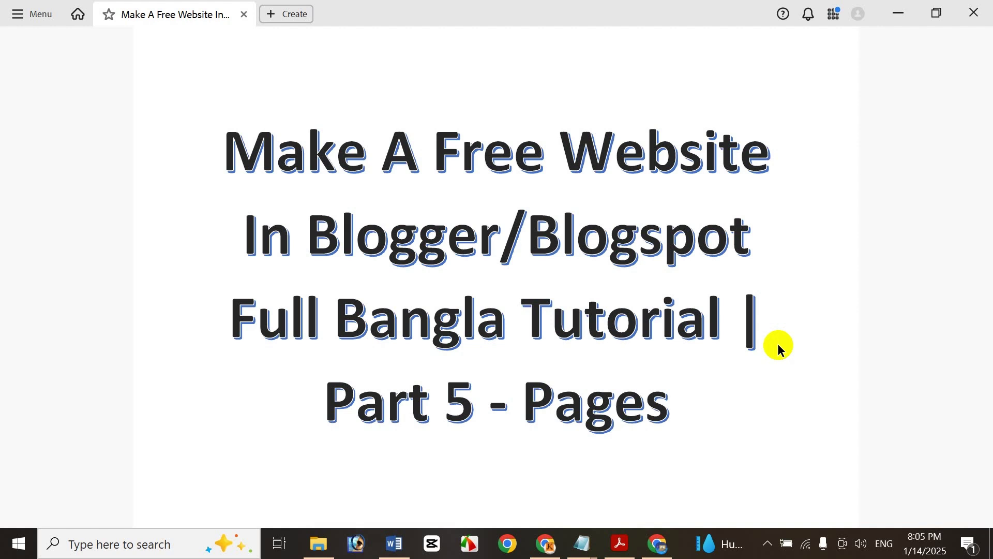
- Switch to Chrome and open Blogger.com in a new tab through a Google search for "google blogger"
{"action": "left_click", "coordinate": [899, 11]}
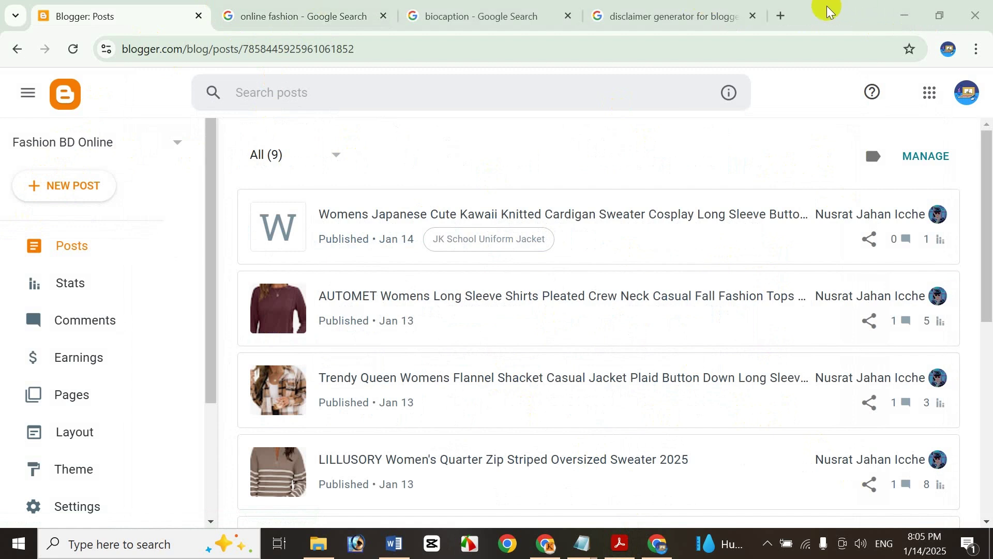
{"action": "left_click", "coordinate": [781, 14]}
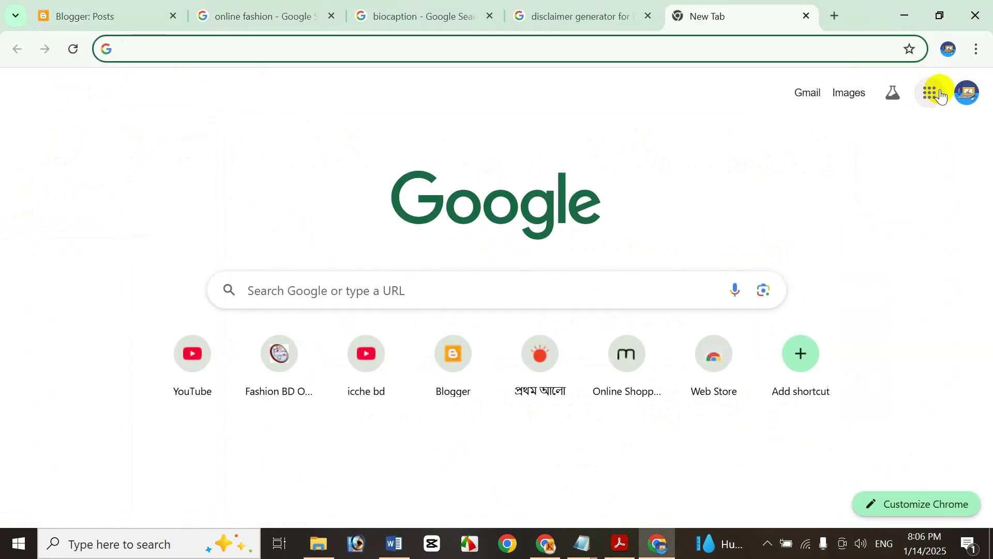
{"action": "left_click", "coordinate": [941, 94]}
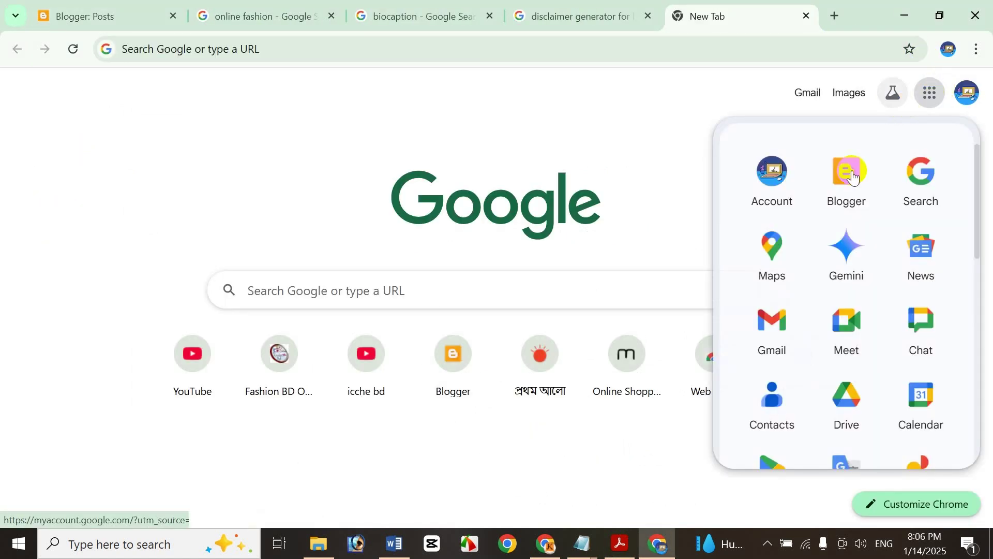
{"action": "left_click", "coordinate": [326, 148]}
{"action": "left_click", "coordinate": [323, 285]}
{"action": "type", "text": "googl"}
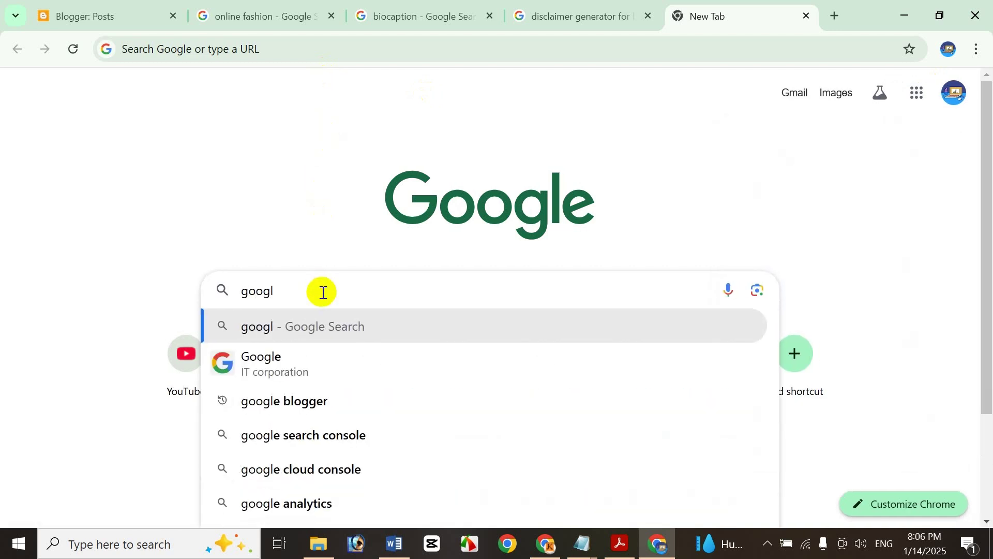
{"action": "left_click", "coordinate": [316, 404]}
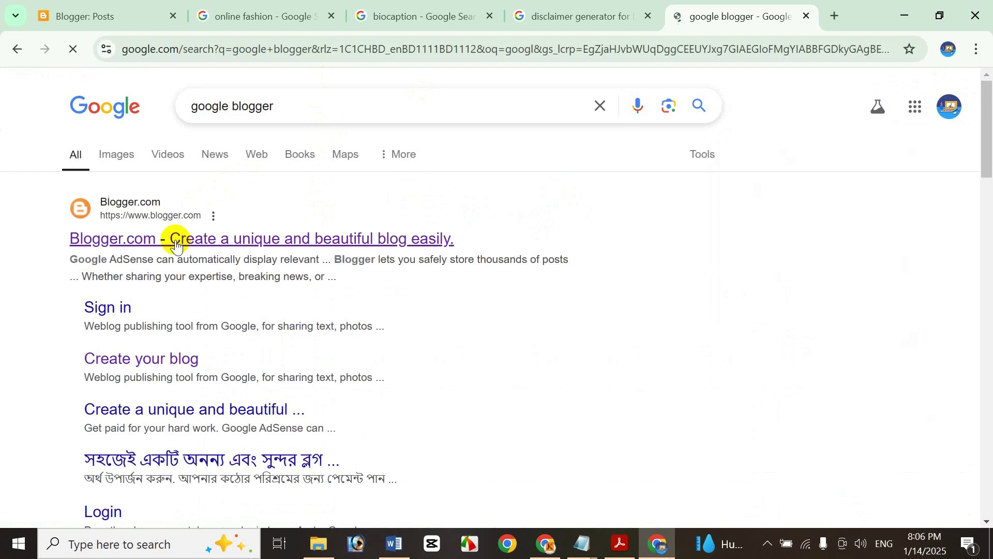
{"action": "left_click", "coordinate": [80, 199]}
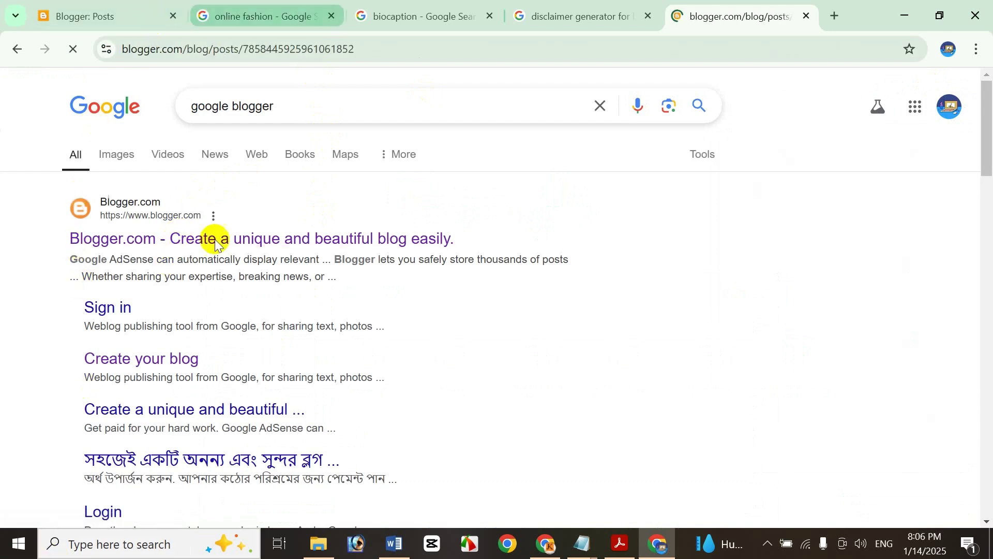
- Open blogger.com directly in a fresh tab, close the extra Blogger tabs, and return to the original Blogger tab
{"action": "left_click", "coordinate": [832, 14]}
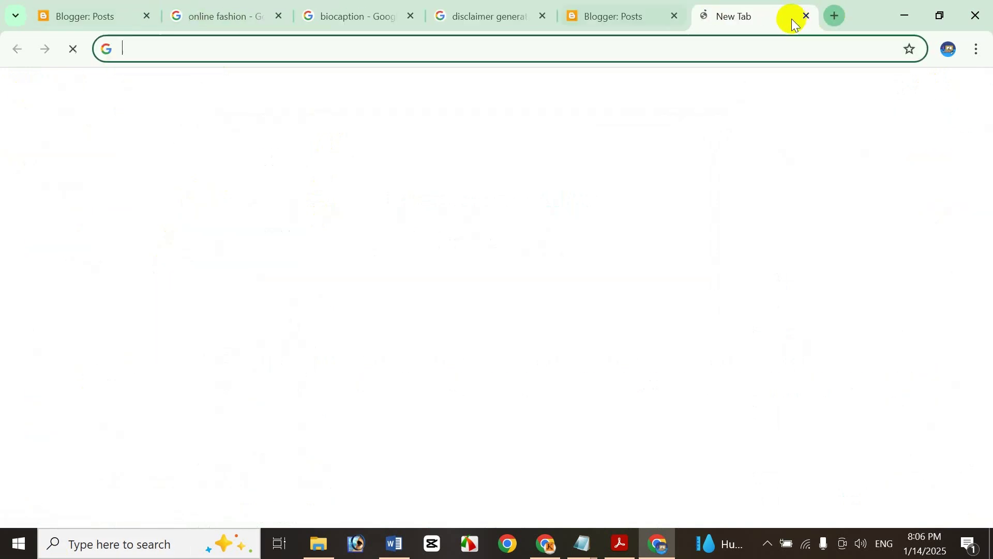
{"action": "left_click", "coordinate": [674, 16]}
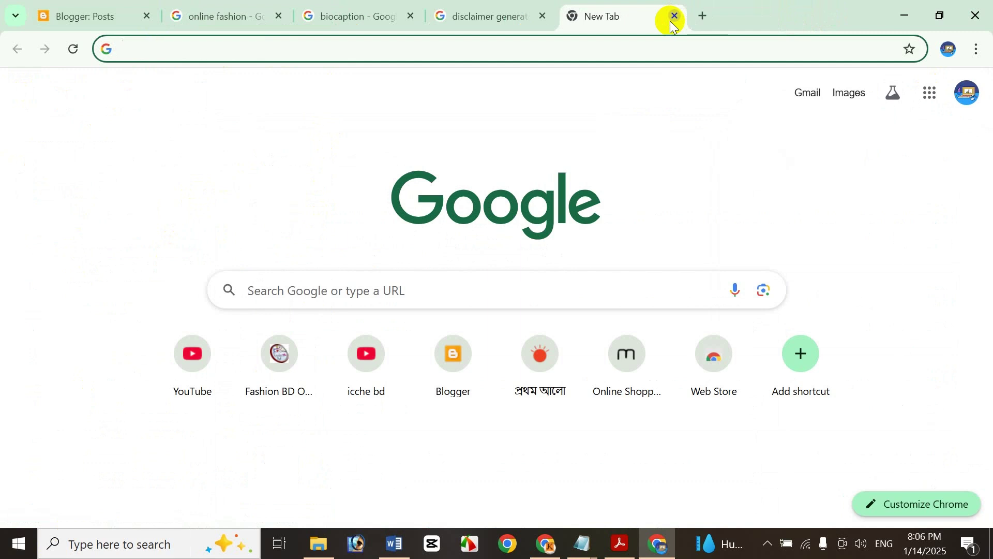
{"action": "type", "text": "bl"}
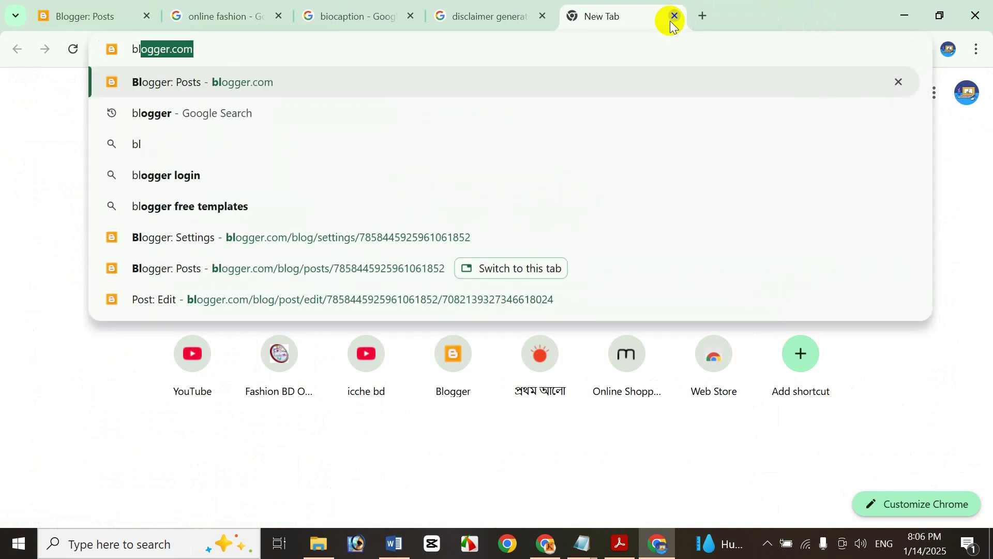
{"action": "key", "text": "Return"}
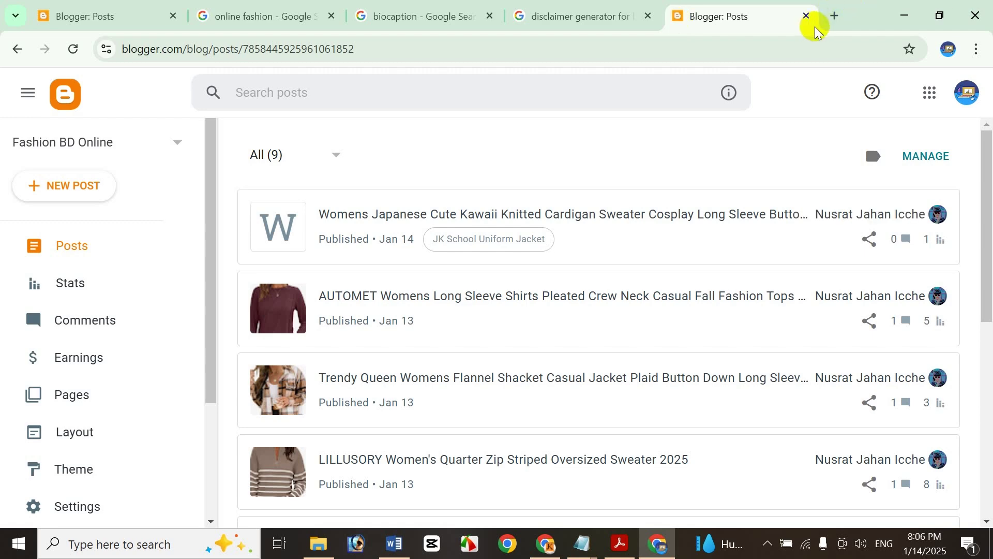
{"action": "left_click", "coordinate": [808, 17]}
{"action": "left_click", "coordinate": [119, 7]}
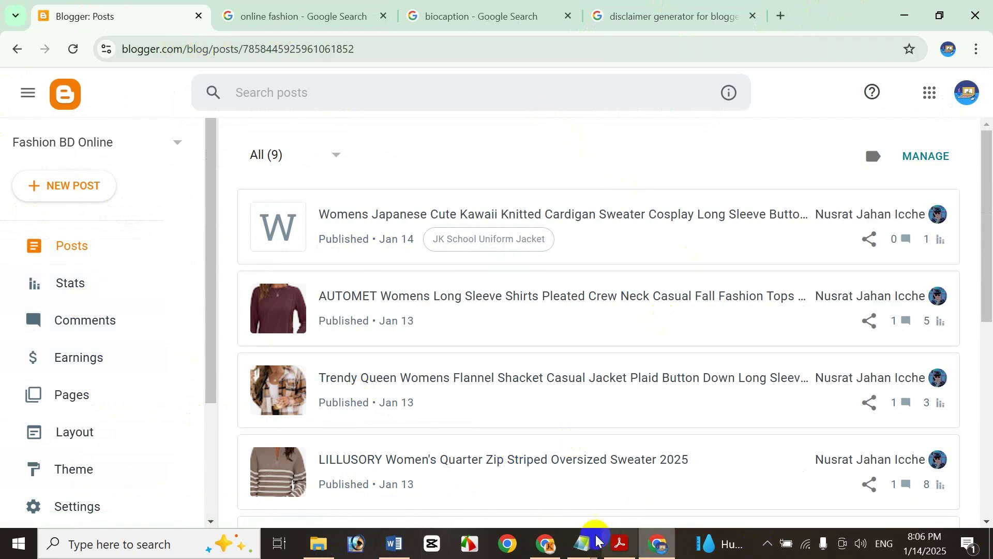
- View the blog's Settings page and return to the Posts list
{"action": "mouse_move", "coordinate": [621, 553]}
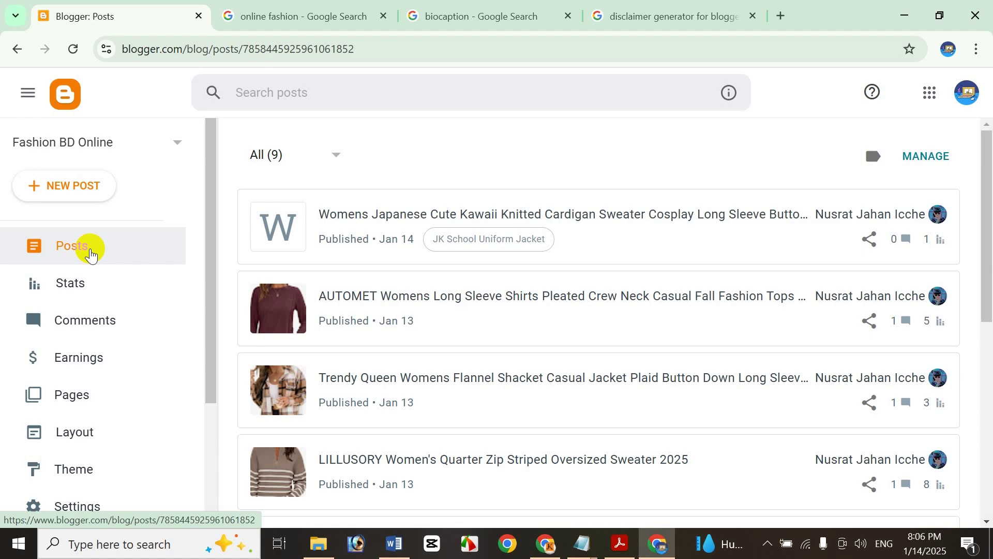
{"action": "scroll", "coordinate": [98, 383], "scroll_direction": "down", "scroll_amount": 2}
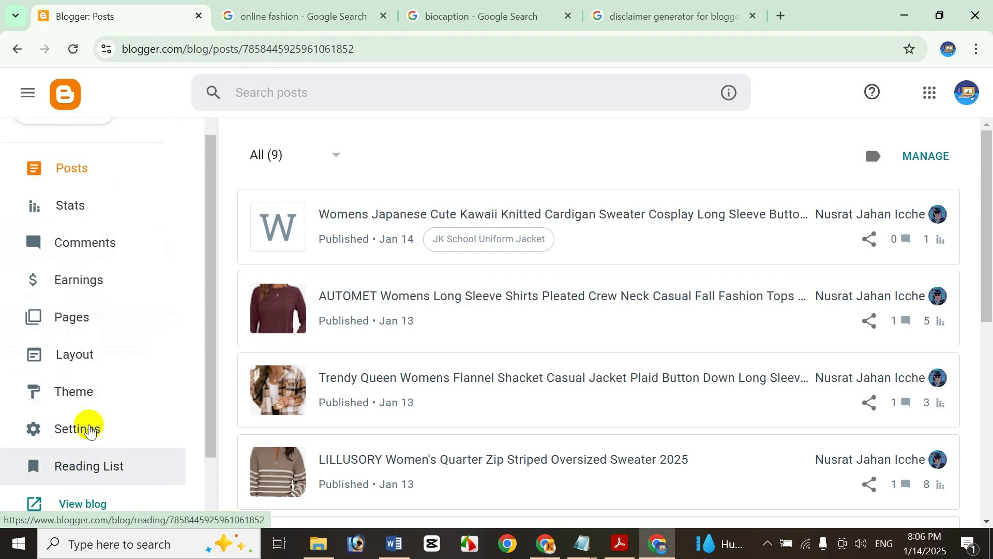
{"action": "left_click", "coordinate": [87, 438]}
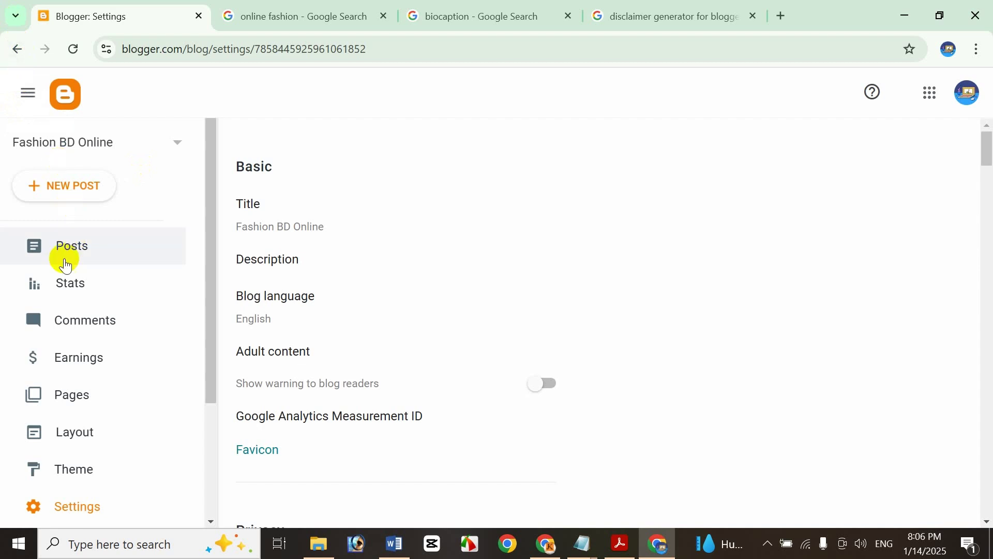
{"action": "left_click", "coordinate": [79, 249]}
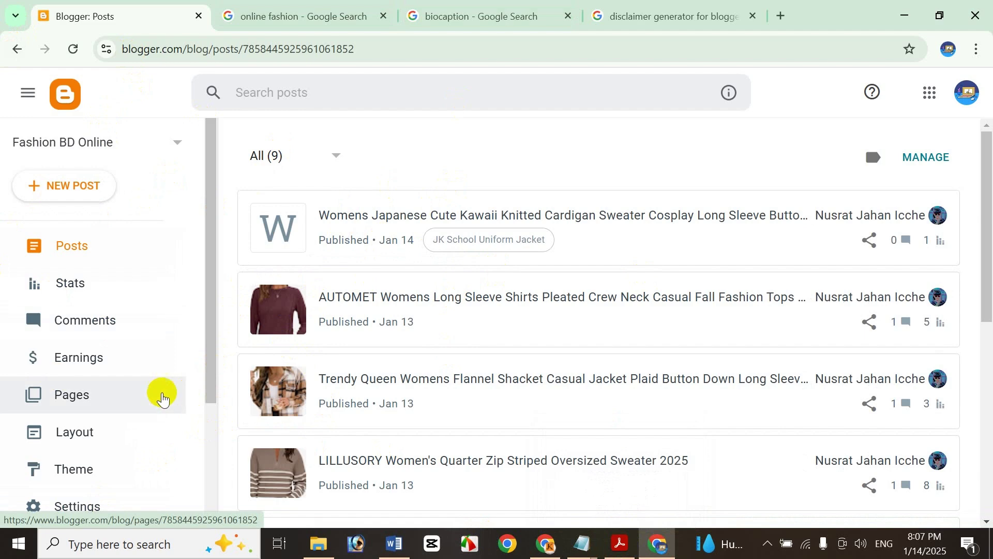
- Open the Pages section of the Fashion BD Online blog
{"action": "left_click", "coordinate": [99, 395]}
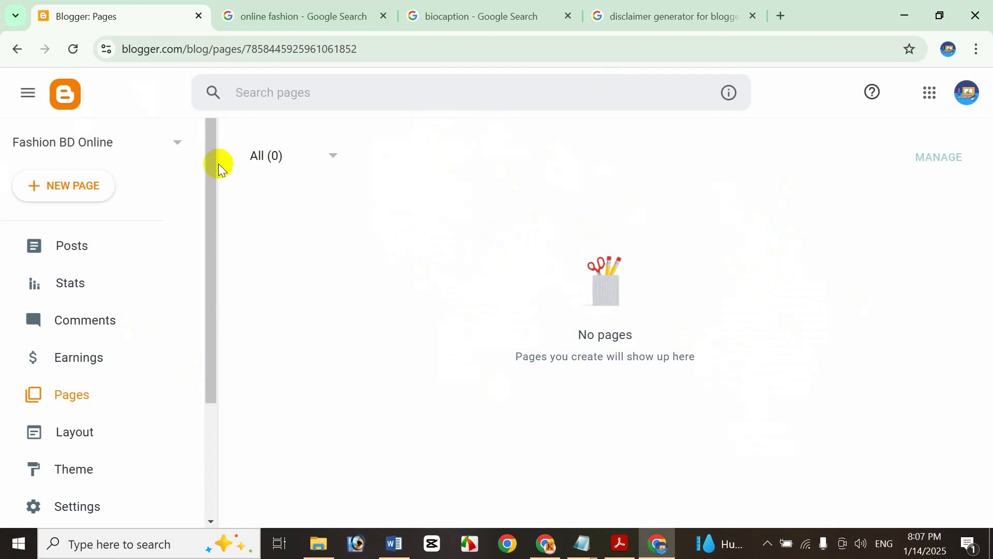
{"action": "left_click", "coordinate": [169, 150]}
{"action": "left_click", "coordinate": [333, 187]}
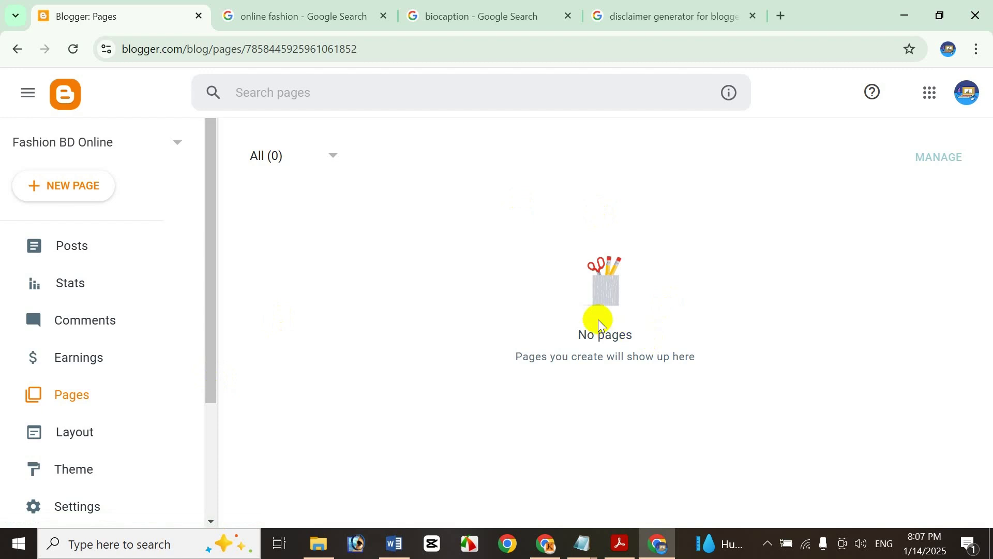
- View the live Fashion BD Online blog and compare its home page with the Pages section in Blogger
{"action": "scroll", "coordinate": [67, 392], "scroll_direction": "down", "scroll_amount": 3}
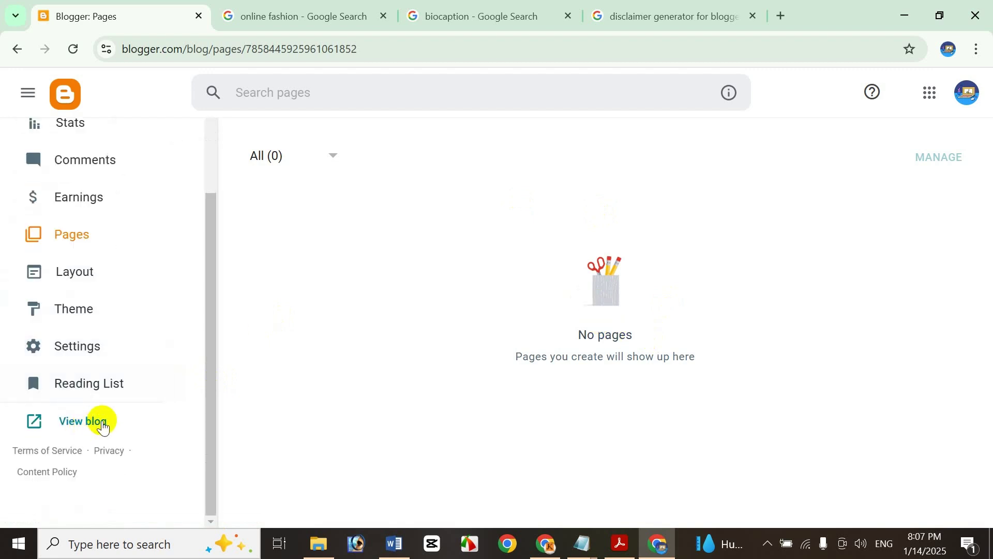
{"action": "left_click", "coordinate": [98, 422]}
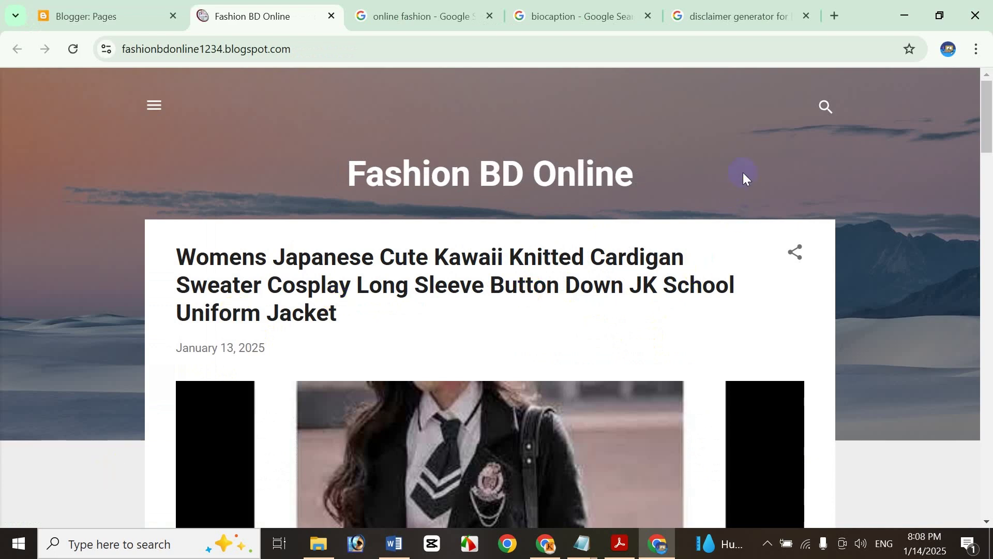
{"action": "left_click_drag", "start_coordinate": [991, 119], "coordinate": [949, 78]}
{"action": "left_click", "coordinate": [102, 5]}
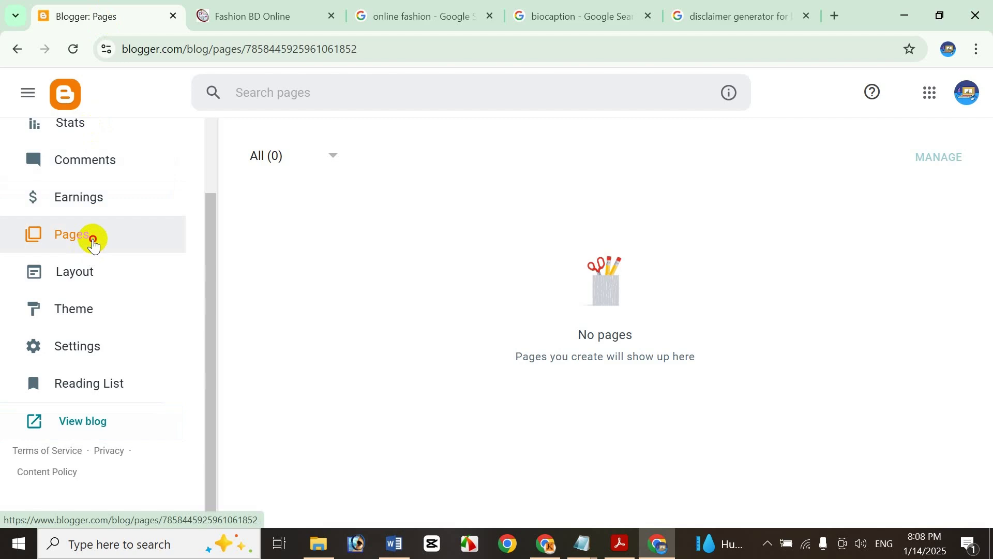
{"action": "left_click", "coordinate": [92, 236]}
{"action": "left_click", "coordinate": [271, 19]}
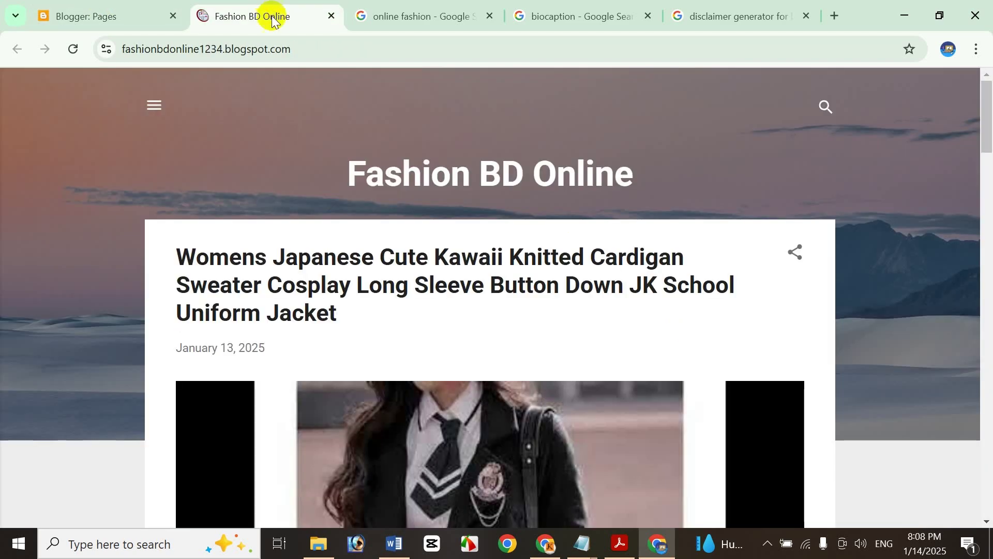
{"action": "left_click_drag", "start_coordinate": [989, 190], "coordinate": [987, 99]}
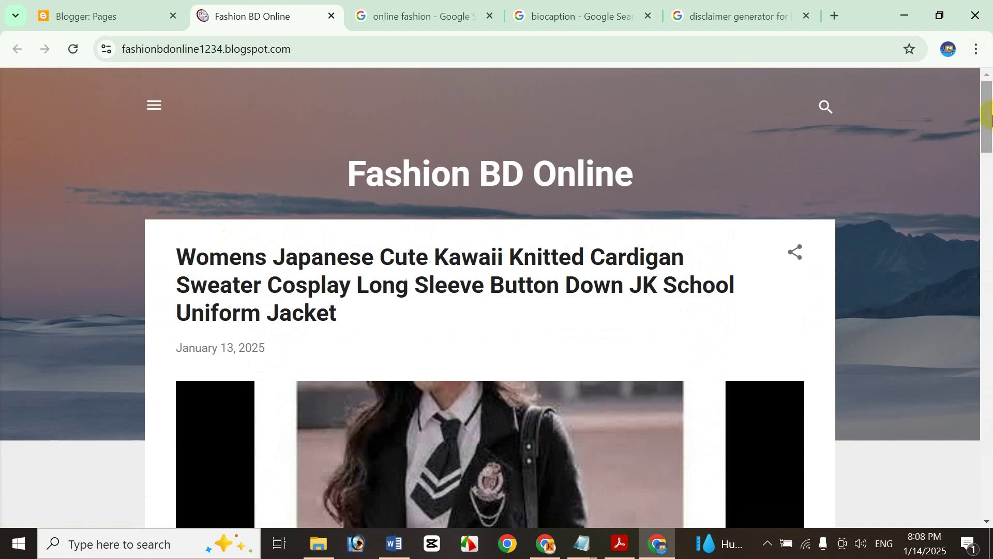
{"action": "left_click_drag", "start_coordinate": [992, 115], "coordinate": [987, 75]}
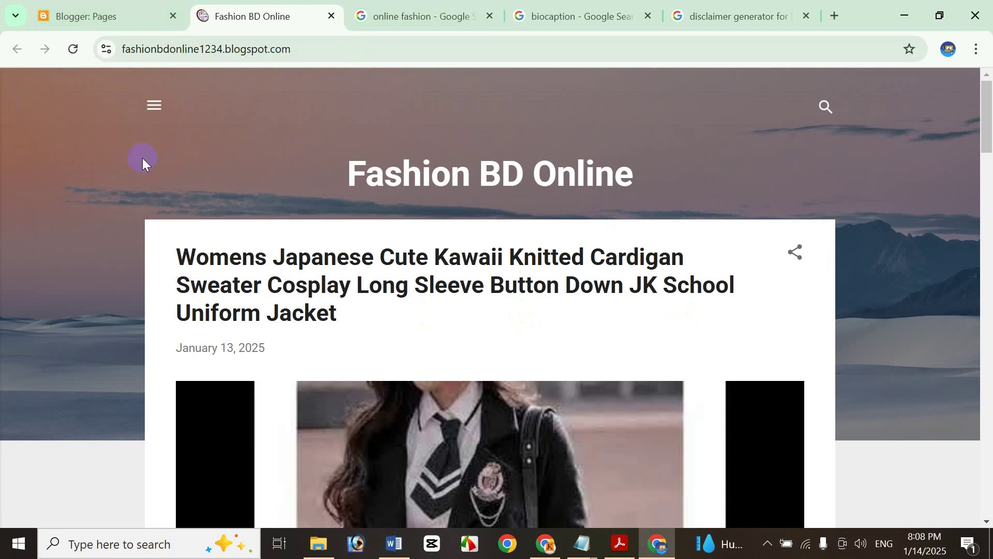
- Go back to Blogger and open the settings of the Pages gadget under Page List (Top) in the blog layout
{"action": "left_click", "coordinate": [102, 6]}
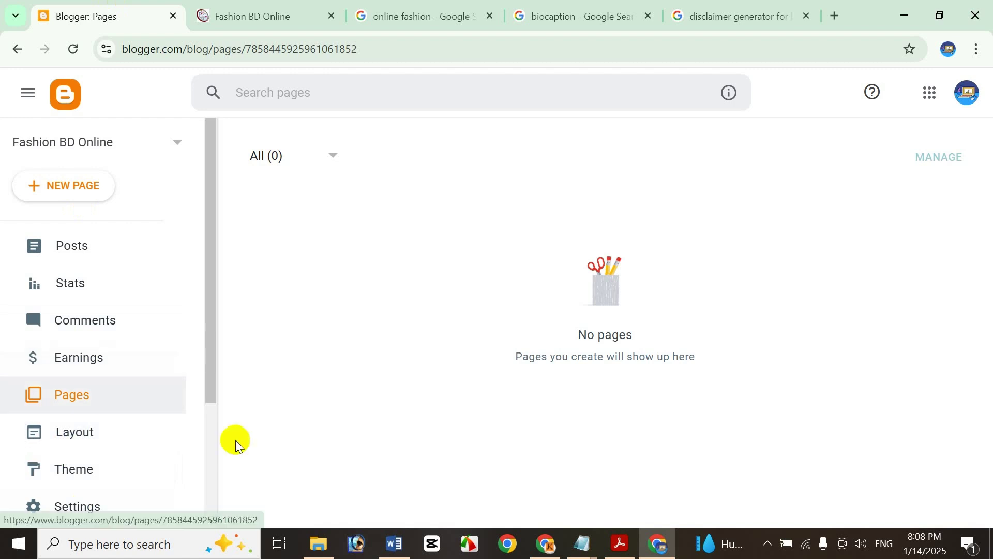
{"action": "left_click", "coordinate": [158, 435]}
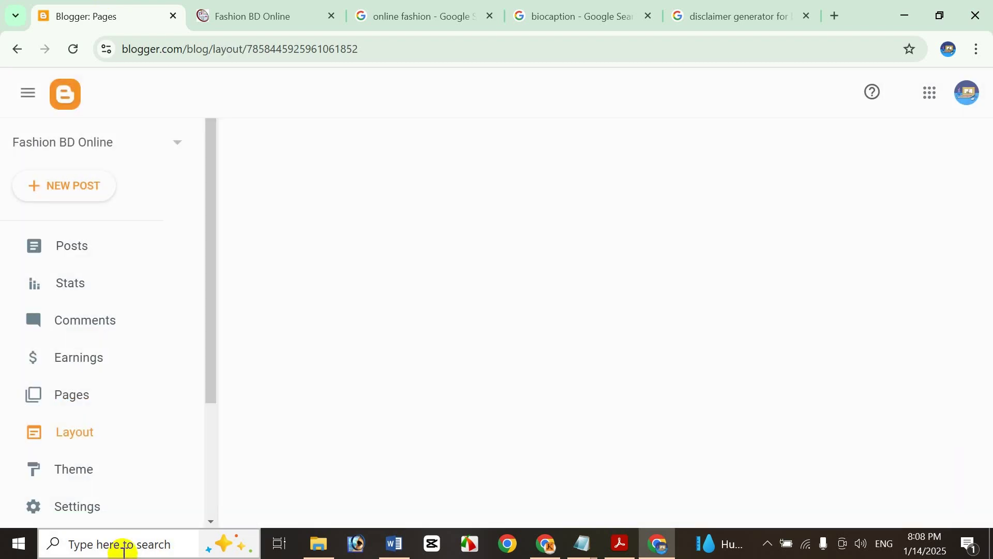
{"action": "scroll", "coordinate": [627, 365], "scroll_direction": "down", "scroll_amount": 7}
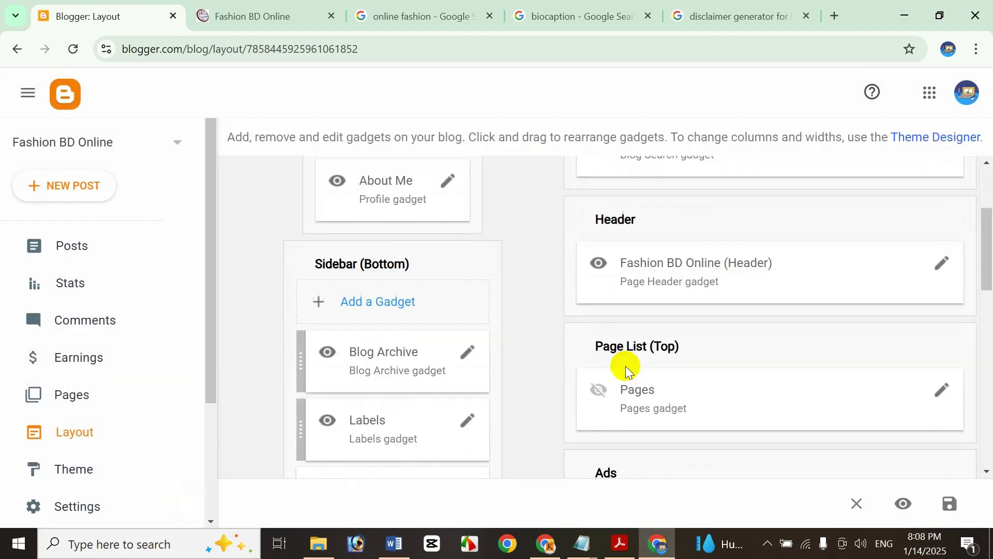
{"action": "scroll", "coordinate": [629, 365], "scroll_direction": "up", "scroll_amount": 3}
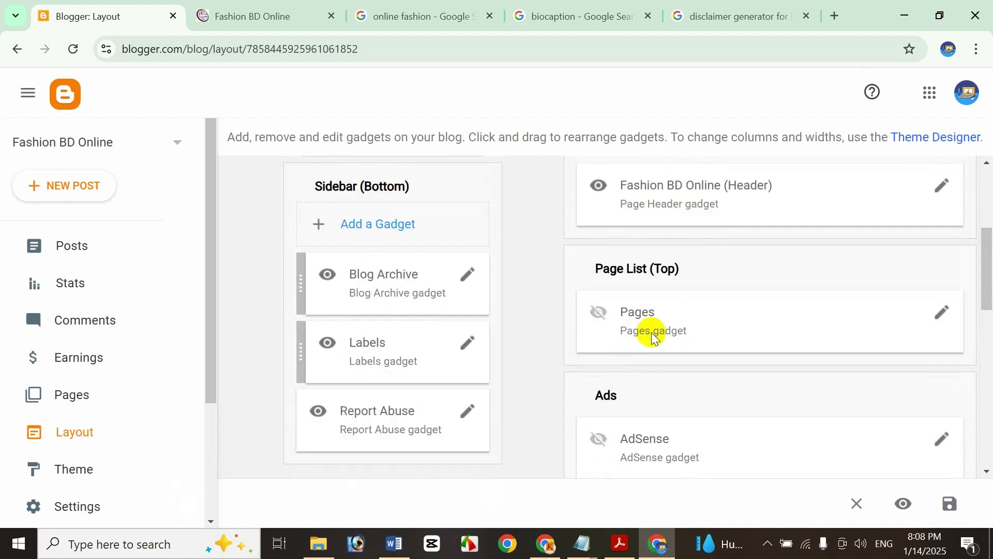
{"action": "left_click", "coordinate": [941, 313]}
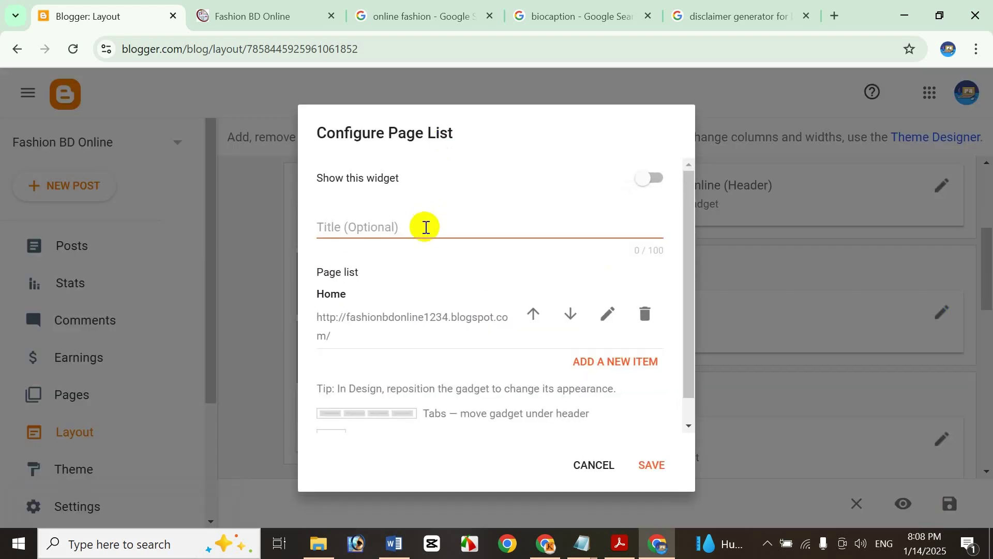
- Inspect the form for adding a new page list item, then cancel it and the Page List configuration
{"action": "scroll", "coordinate": [606, 326], "scroll_direction": "down", "scroll_amount": 1}
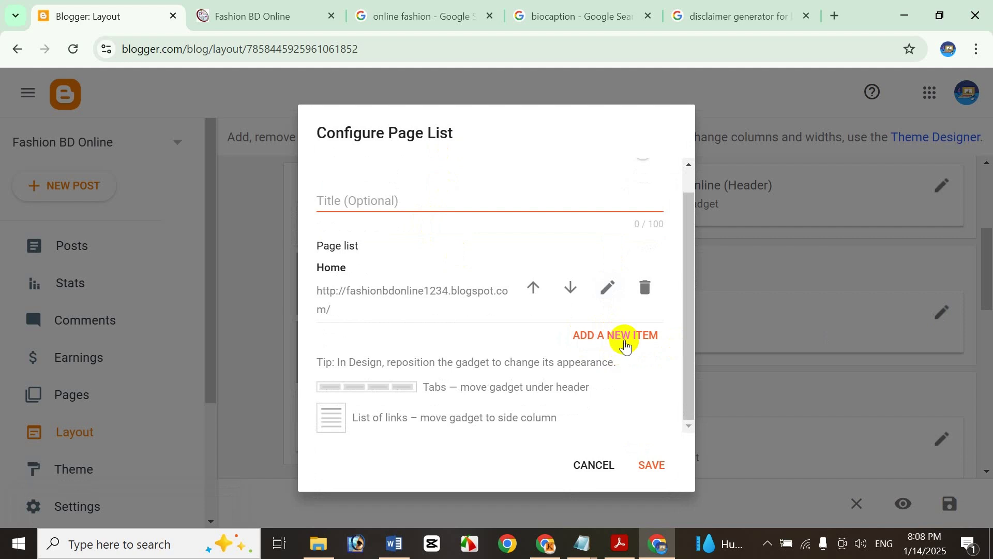
{"action": "left_click", "coordinate": [628, 343]}
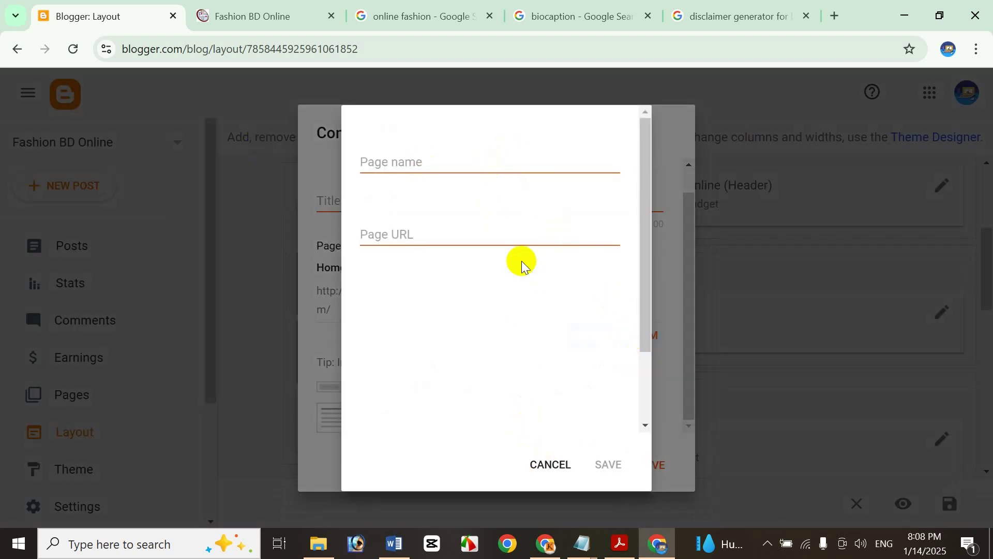
{"action": "left_click", "coordinate": [548, 463]}
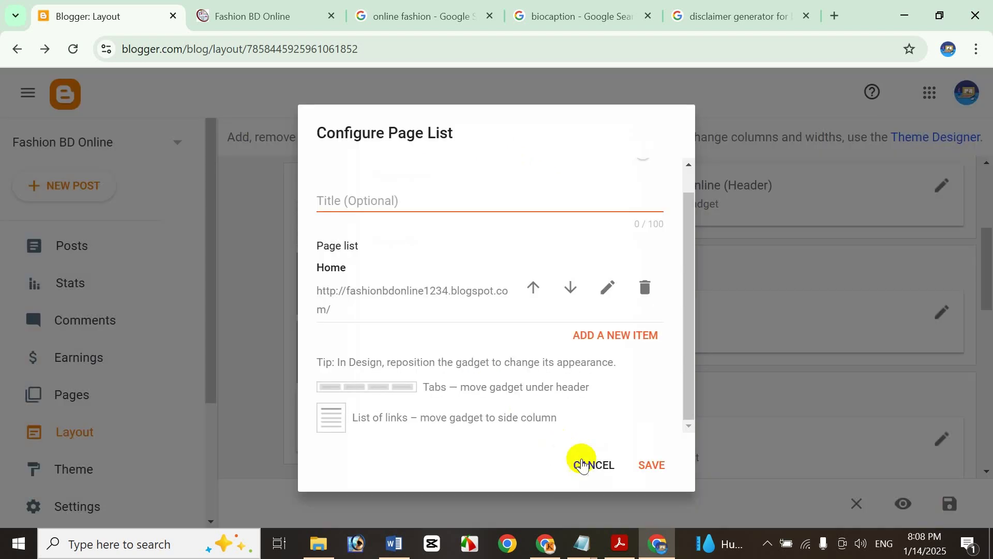
{"action": "left_click", "coordinate": [593, 465]}
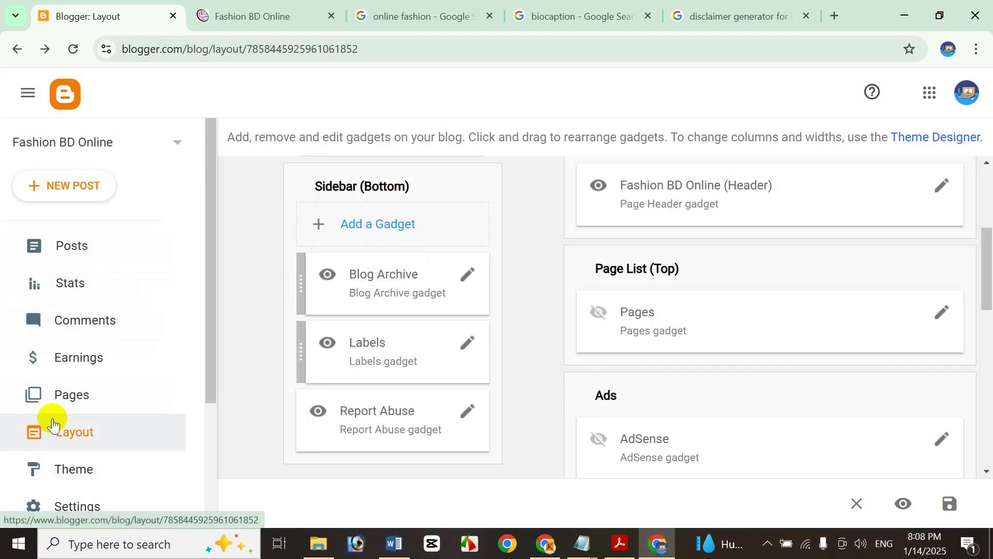
- Revisit the Pages section and return to the Page List (Top) gadget in the blog layout
{"action": "left_click", "coordinate": [92, 407]}
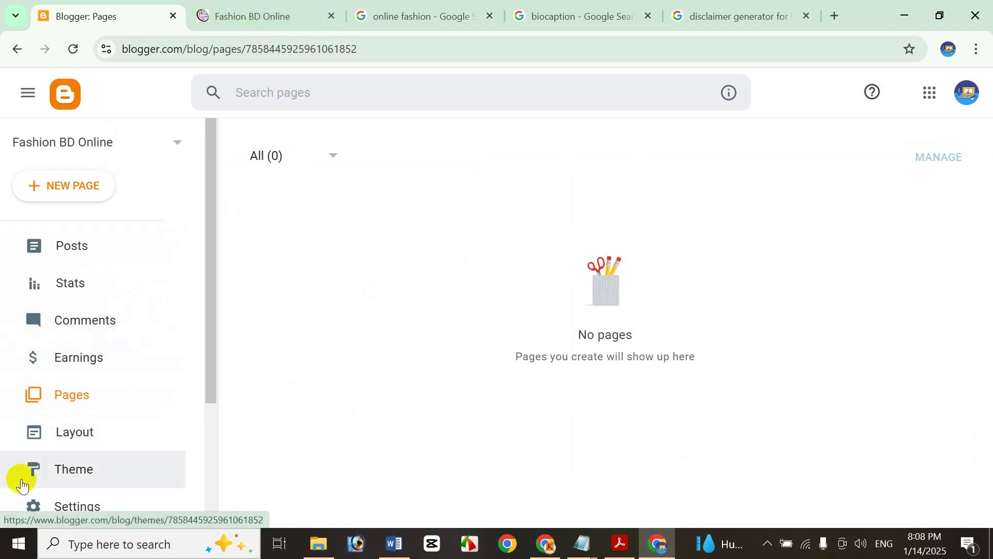
{"action": "left_click", "coordinate": [76, 433]}
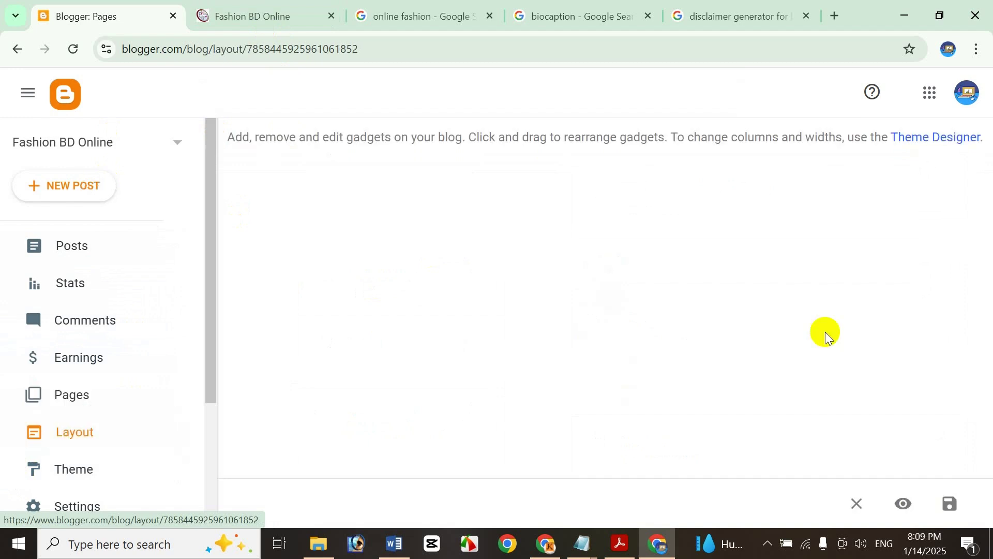
{"action": "scroll", "coordinate": [834, 336], "scroll_direction": "down", "scroll_amount": 2}
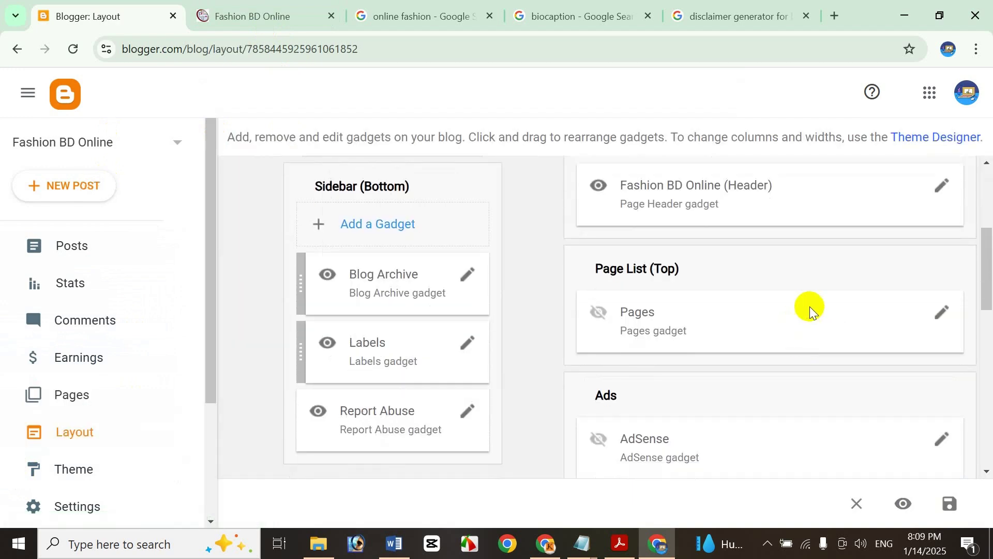
- Check the name and URL fields for a new item in the Pages gadget's Page List settings, cancelling without changes
{"action": "left_click", "coordinate": [942, 313]}
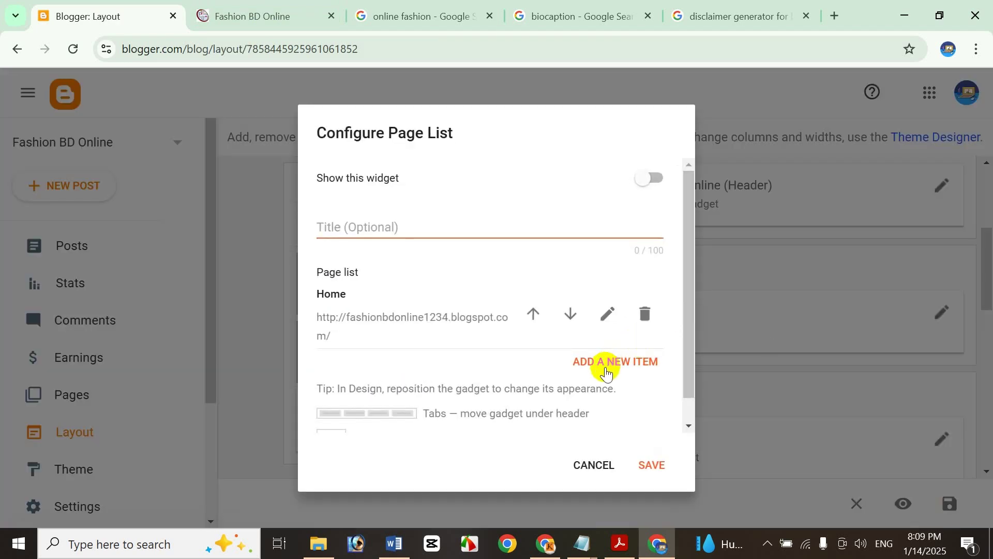
{"action": "left_click", "coordinate": [609, 368]}
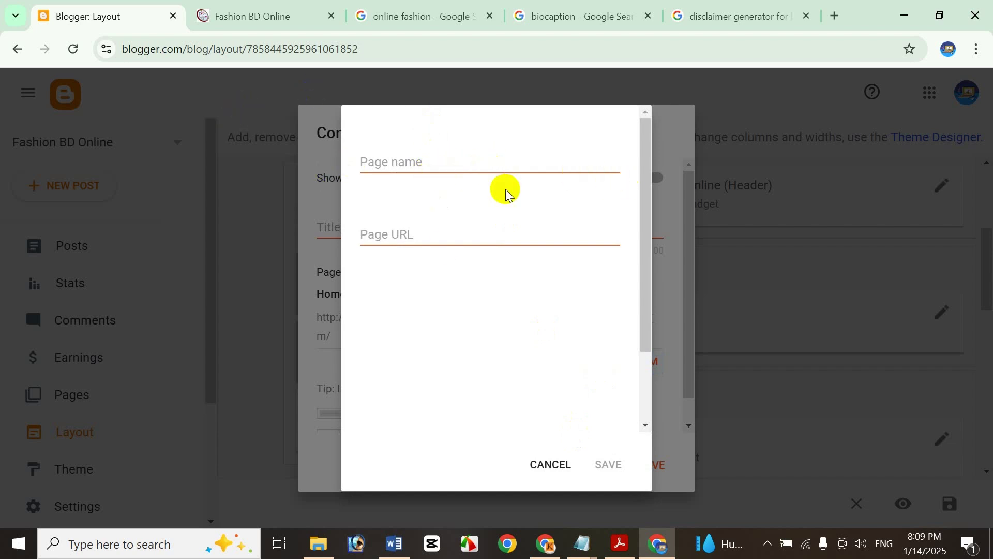
{"action": "left_click", "coordinate": [567, 474]}
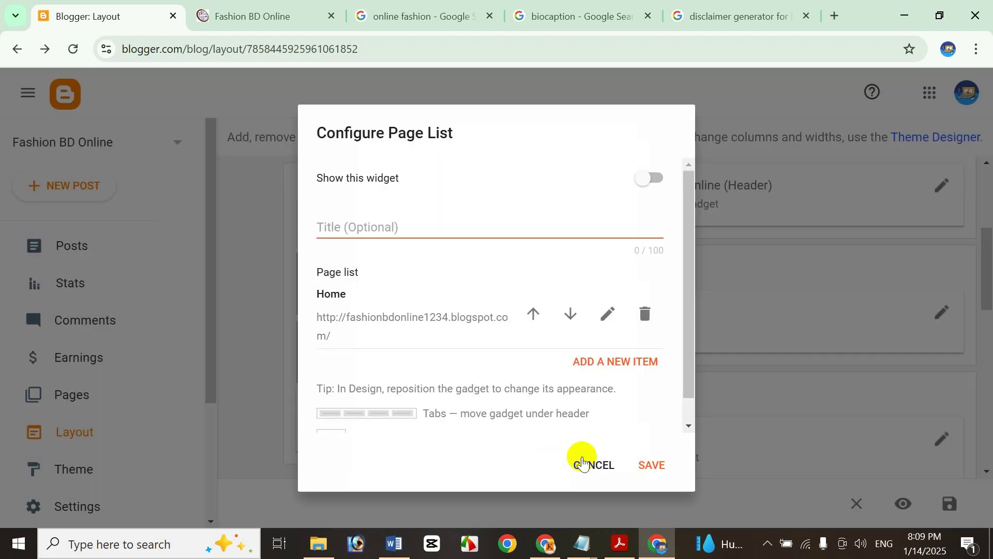
{"action": "left_click", "coordinate": [228, 342]}
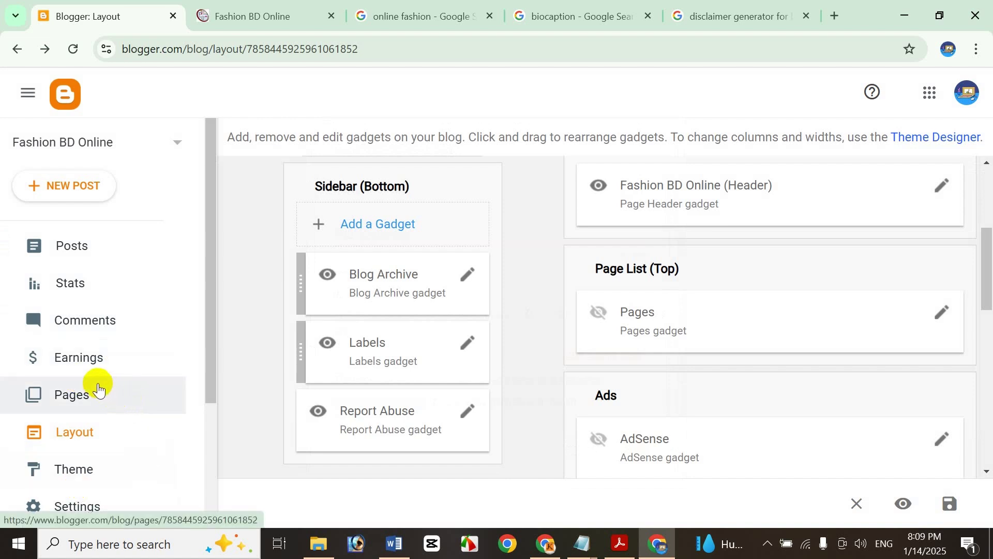
- Create a new page in the blog's Pages section and title it ABOUT
{"action": "left_click", "coordinate": [99, 389]}
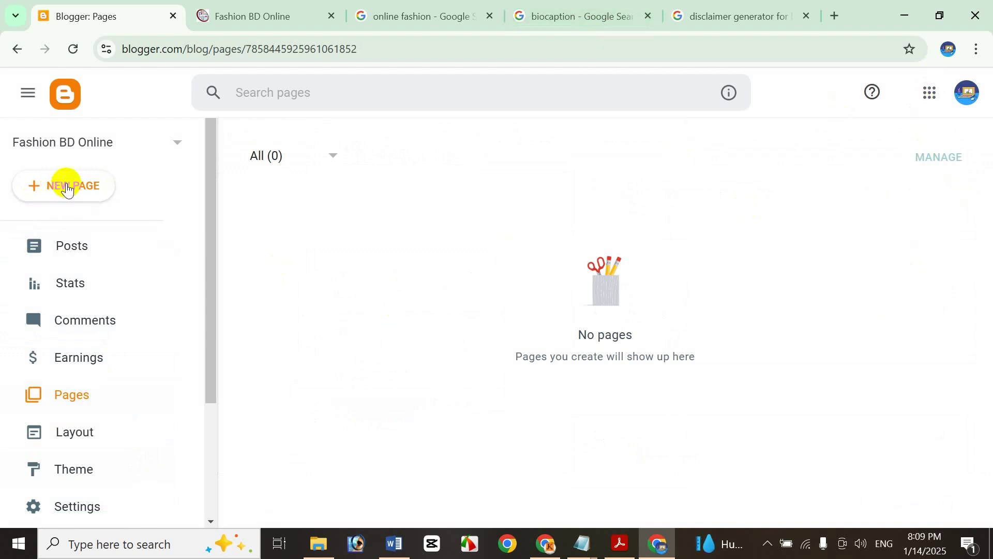
{"action": "left_click", "coordinate": [98, 185]}
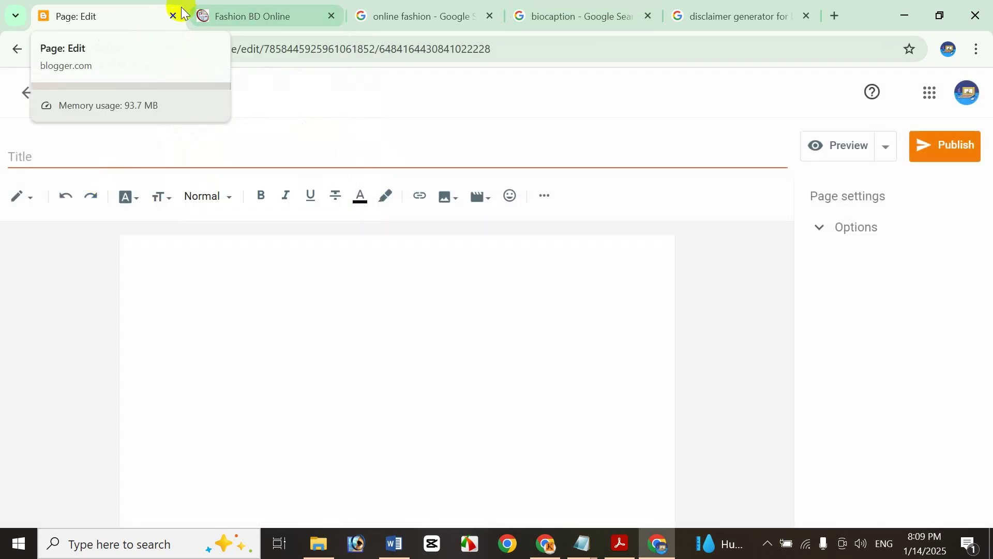
{"action": "left_click", "coordinate": [257, 8]}
{"action": "left_click", "coordinate": [160, 17]}
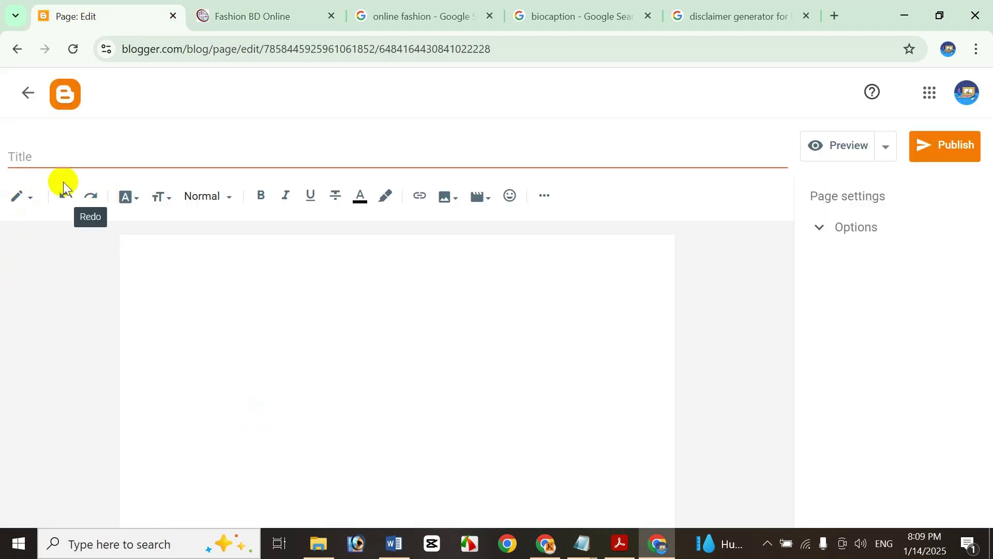
{"action": "left_click", "coordinate": [34, 149]}
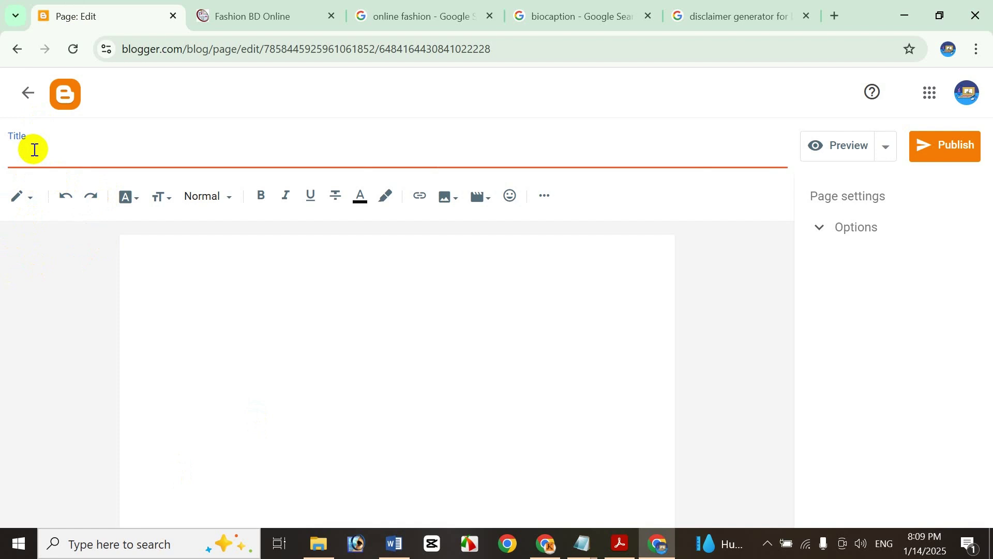
{"action": "left_click", "coordinate": [194, 273]}
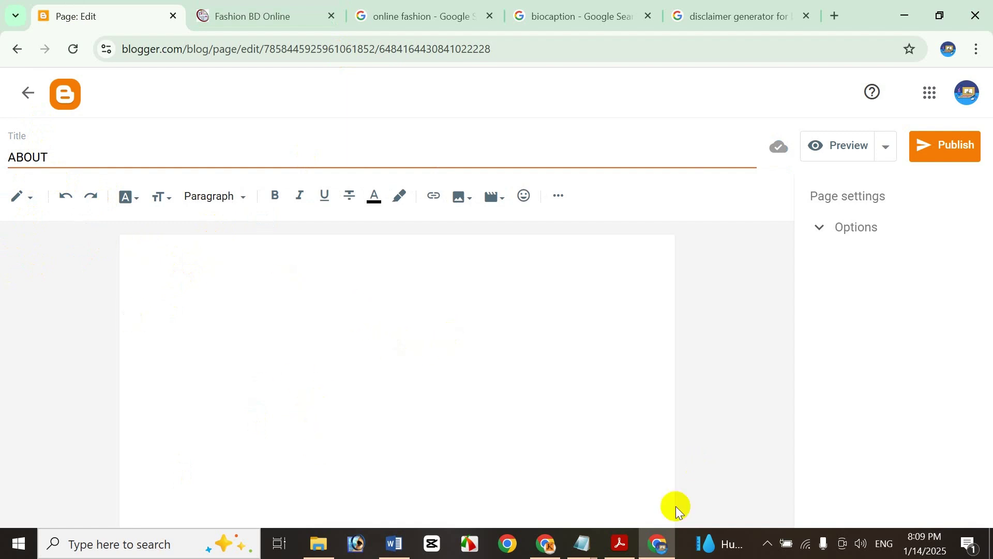
- Look over the About Online Fashion BD text in the Word document, then return to the page editor in Chrome
{"action": "left_click", "coordinate": [383, 548]}
{"action": "left_click", "coordinate": [373, 210]}
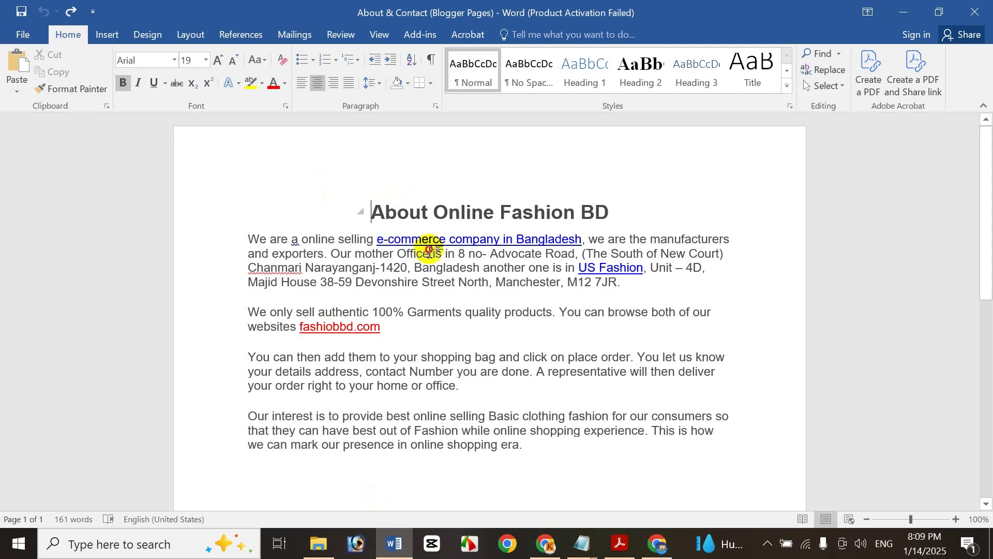
{"action": "left_click_drag", "start_coordinate": [429, 251], "coordinate": [535, 455]}
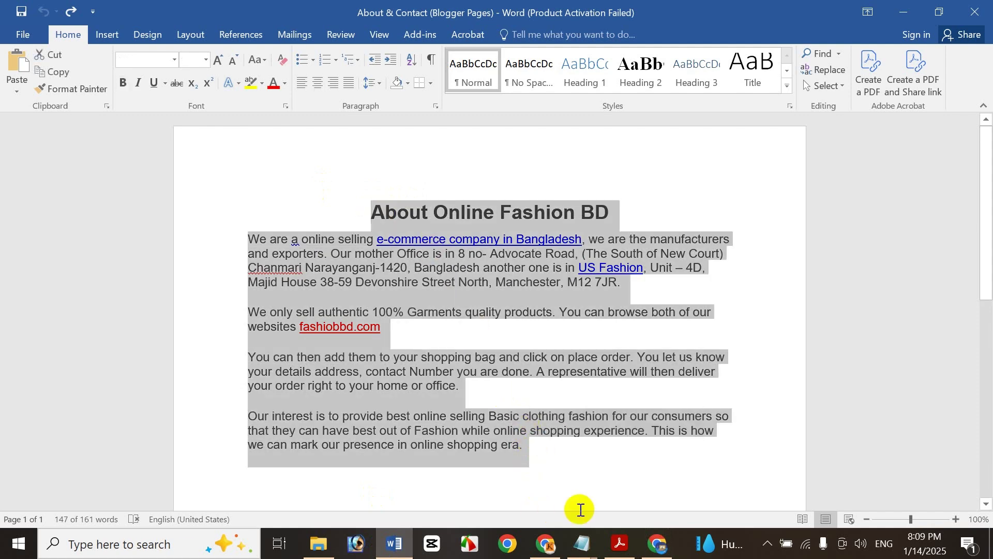
{"action": "left_click", "coordinate": [584, 459]}
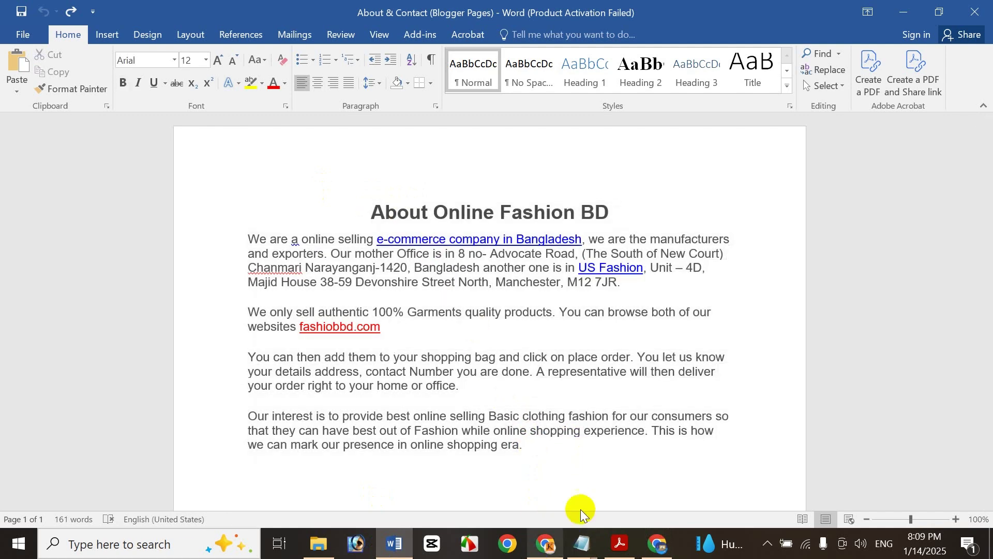
{"action": "left_click", "coordinate": [657, 542]}
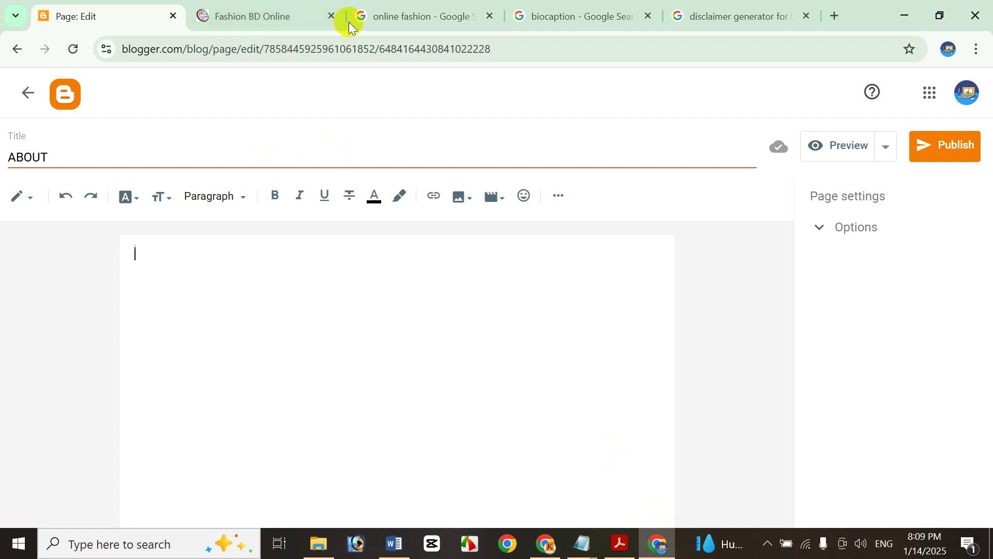
- Open the BDManja online shopping store from the Google results for online fashion
{"action": "left_click", "coordinate": [412, 15]}
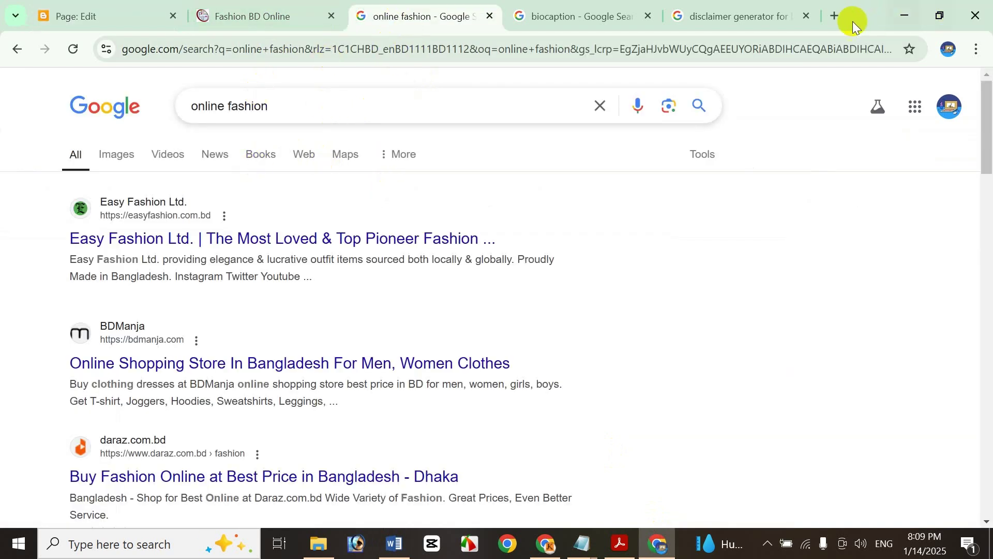
{"action": "left_click", "coordinate": [835, 16]}
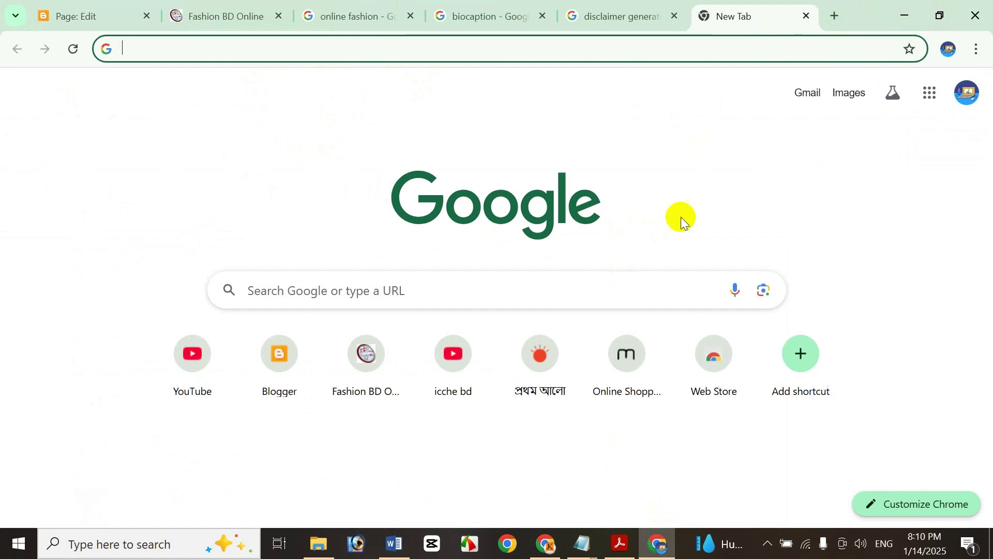
{"action": "left_click", "coordinate": [807, 15]}
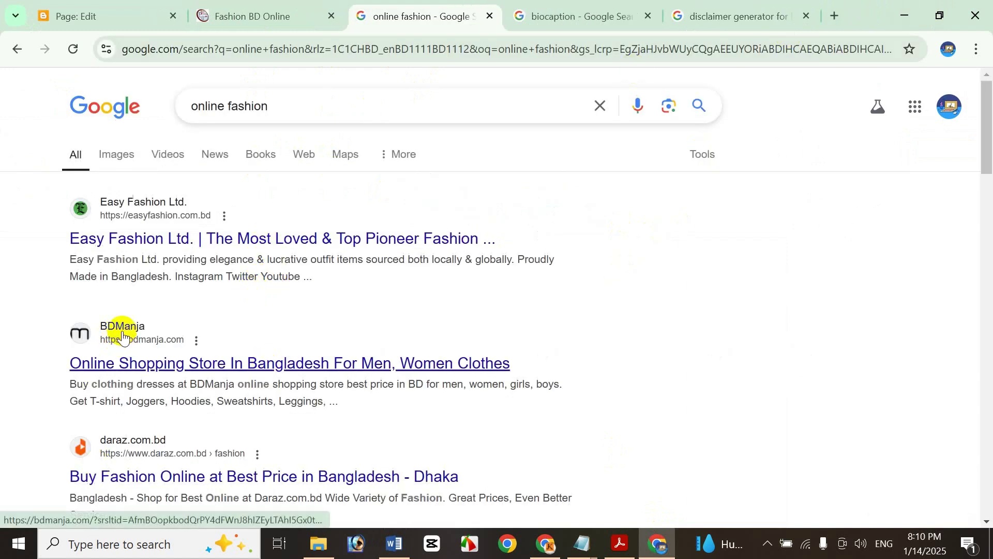
{"action": "left_click", "coordinate": [92, 363]}
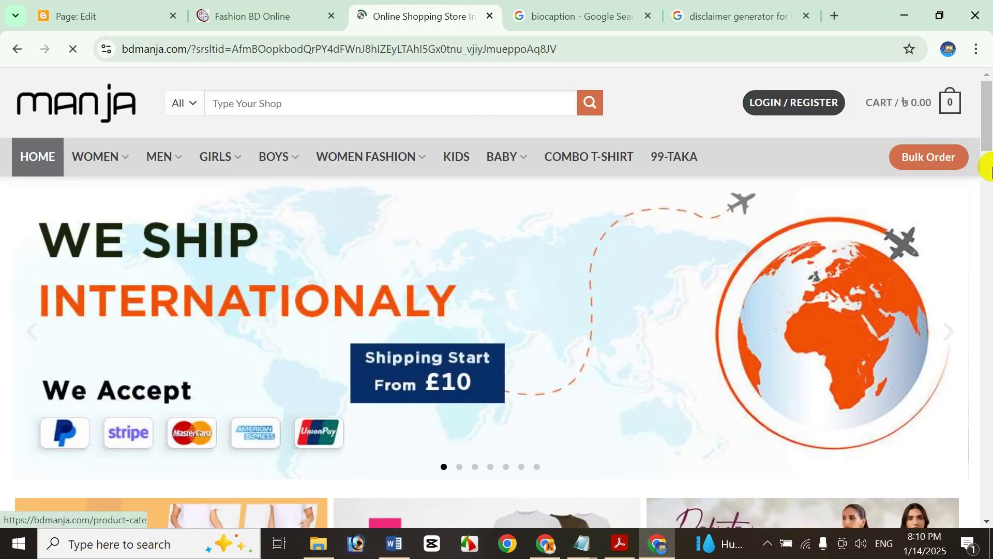
- Open the About us page linked in the BDManja footer and examine its About BDManja text
{"action": "left_click_drag", "start_coordinate": [988, 171], "coordinate": [970, 510]}
{"action": "mouse_move", "coordinate": [370, 137]}
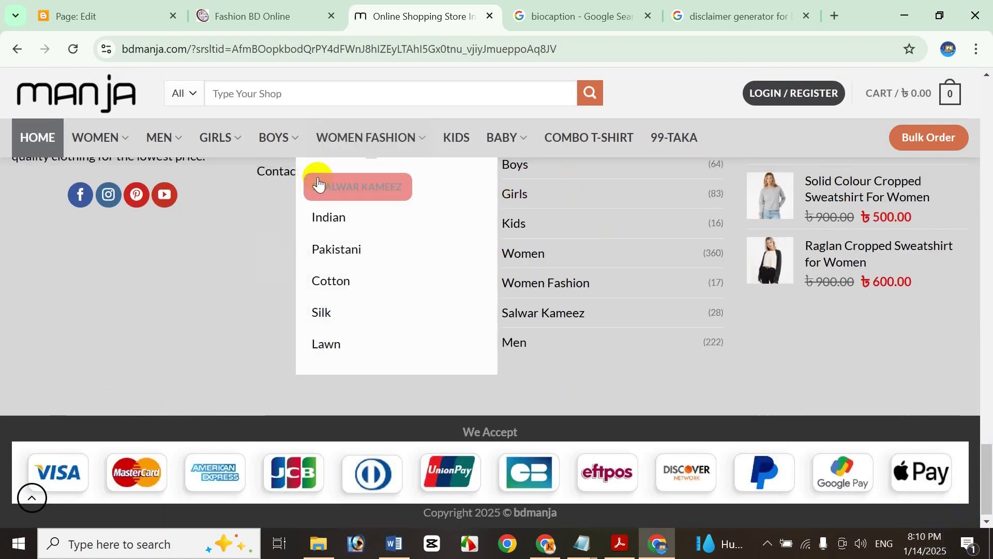
{"action": "scroll", "coordinate": [217, 292], "scroll_direction": "up", "scroll_amount": 3}
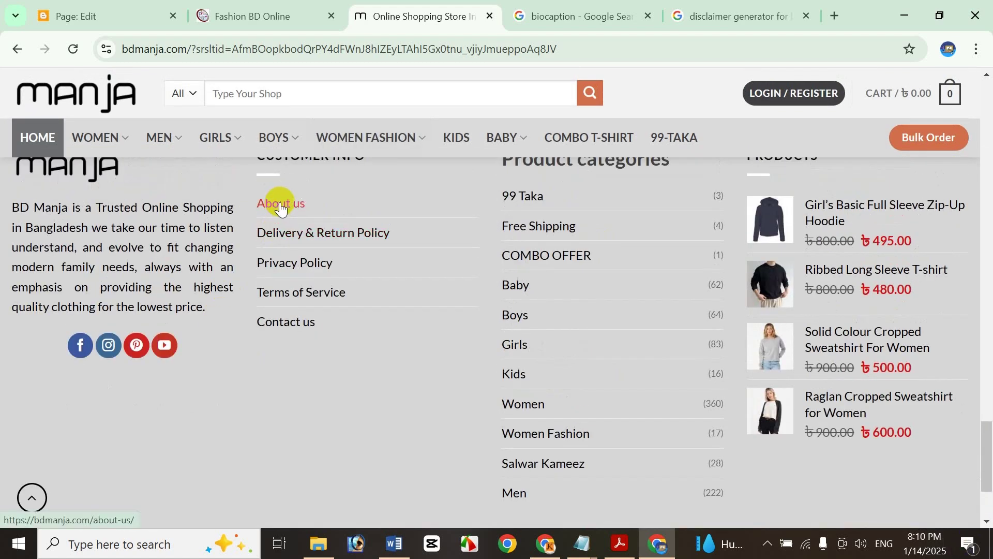
{"action": "left_click", "coordinate": [281, 205]}
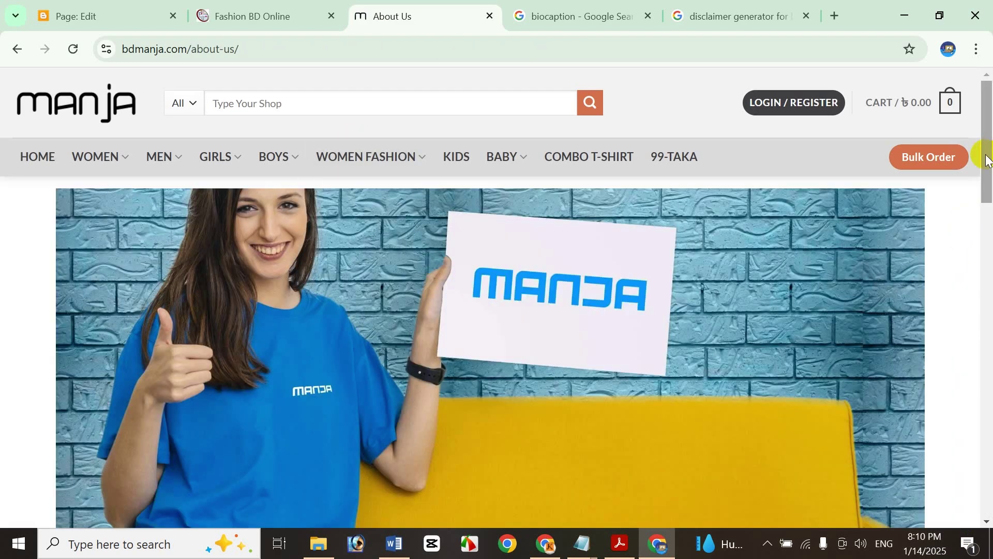
{"action": "left_click_drag", "start_coordinate": [987, 129], "coordinate": [933, 247]}
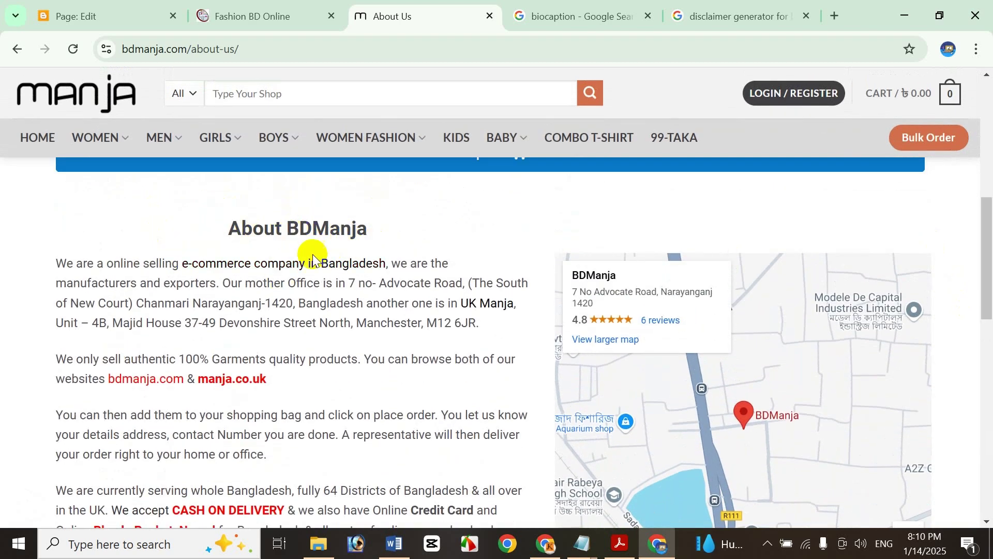
{"action": "left_click_drag", "start_coordinate": [231, 223], "coordinate": [325, 351]}
{"action": "left_click", "coordinate": [325, 351]}
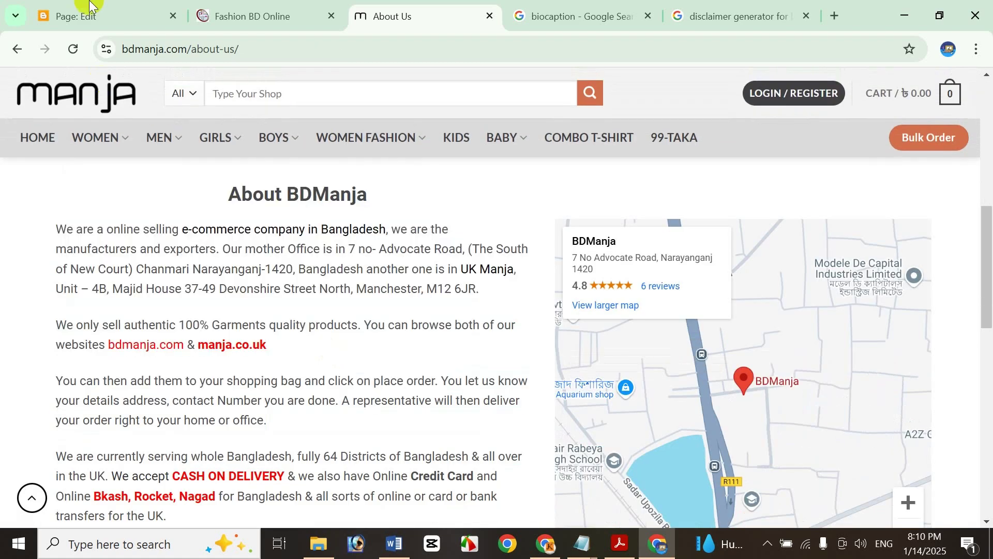
- Compare the empty ABOUT page in Blogger with BDManja's About Us page
{"action": "left_click", "coordinate": [111, 16]}
{"action": "left_click", "coordinate": [337, 309]}
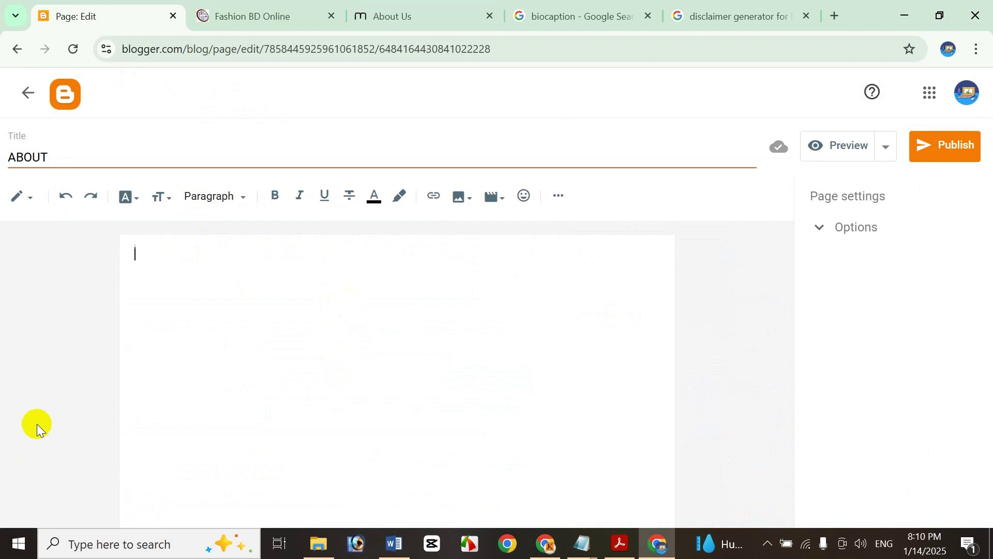
{"action": "left_click", "coordinate": [352, 4]}
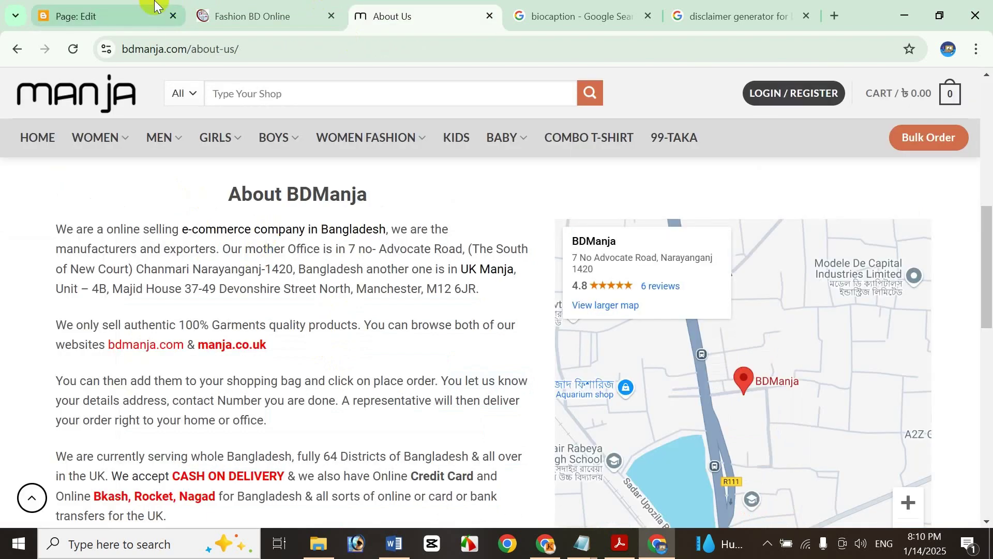
{"action": "left_click", "coordinate": [155, 16]}
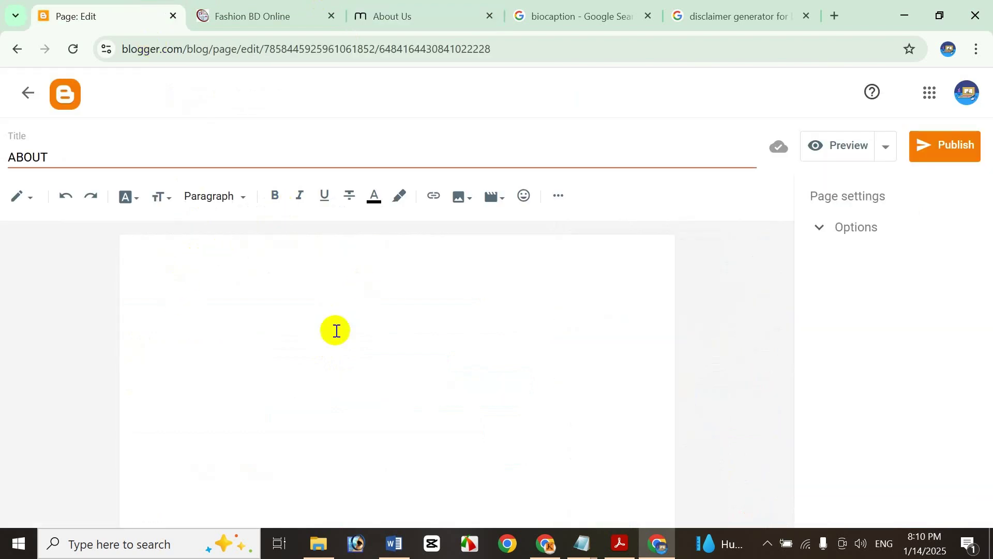
{"action": "left_click", "coordinate": [405, 16]}
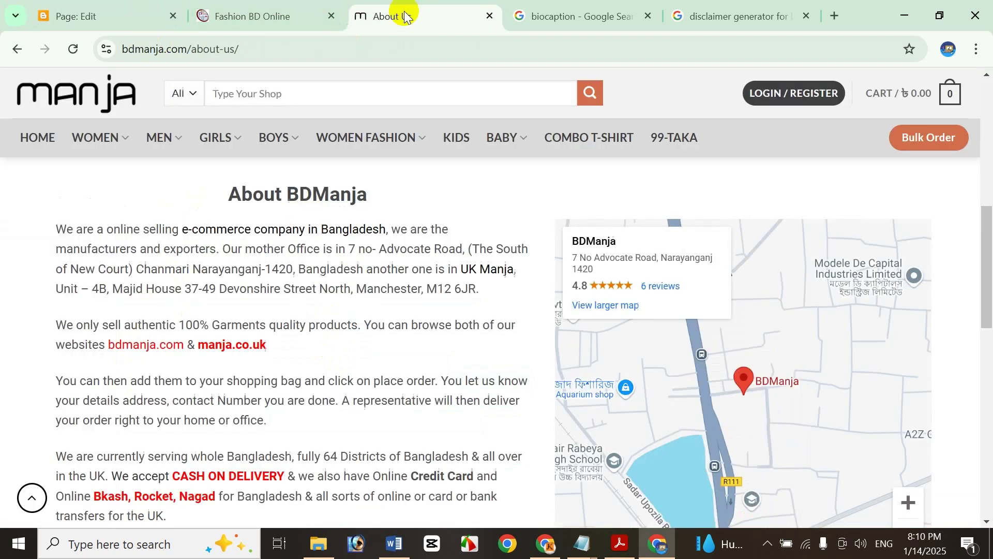
{"action": "left_click", "coordinate": [115, 8]}
- Copy the About Online Fashion BD heading and its paragraphs from the Word document into the body of the ABOUT page
{"action": "left_click", "coordinate": [401, 551]}
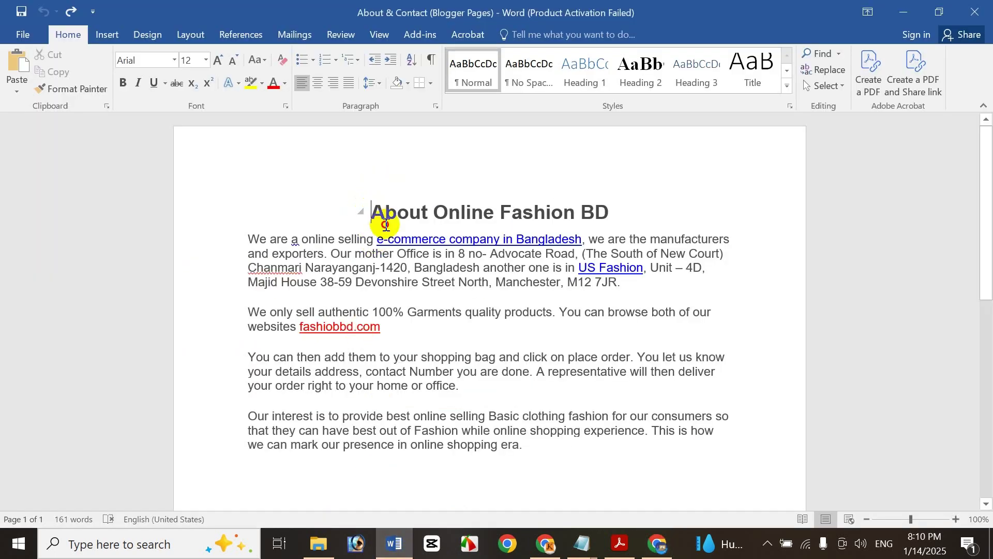
{"action": "left_click_drag", "start_coordinate": [386, 225], "coordinate": [527, 444]}
{"action": "key", "text": "ctrl+c"}
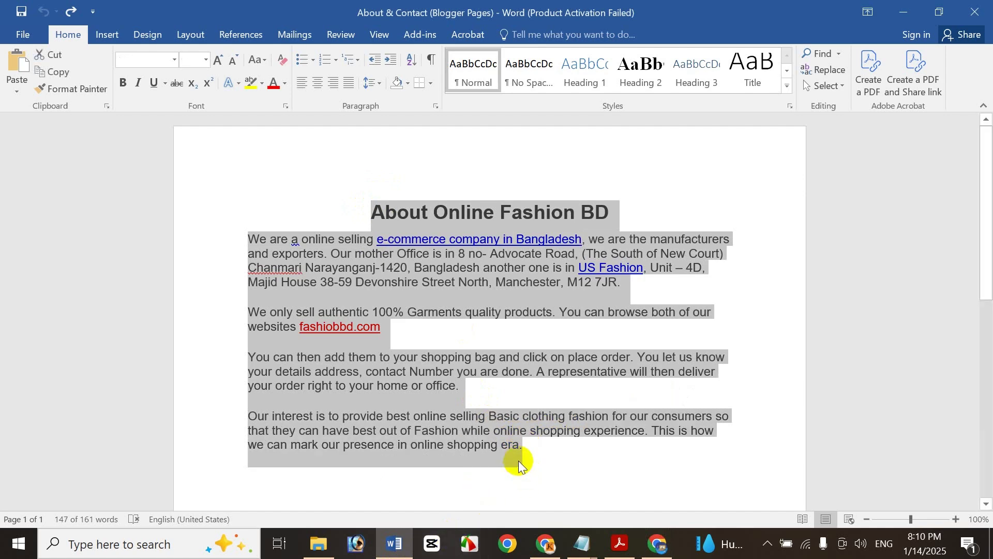
{"action": "scroll", "coordinate": [561, 364], "scroll_direction": "down", "scroll_amount": 2}
{"action": "scroll", "coordinate": [550, 352], "scroll_direction": "up", "scroll_amount": 2}
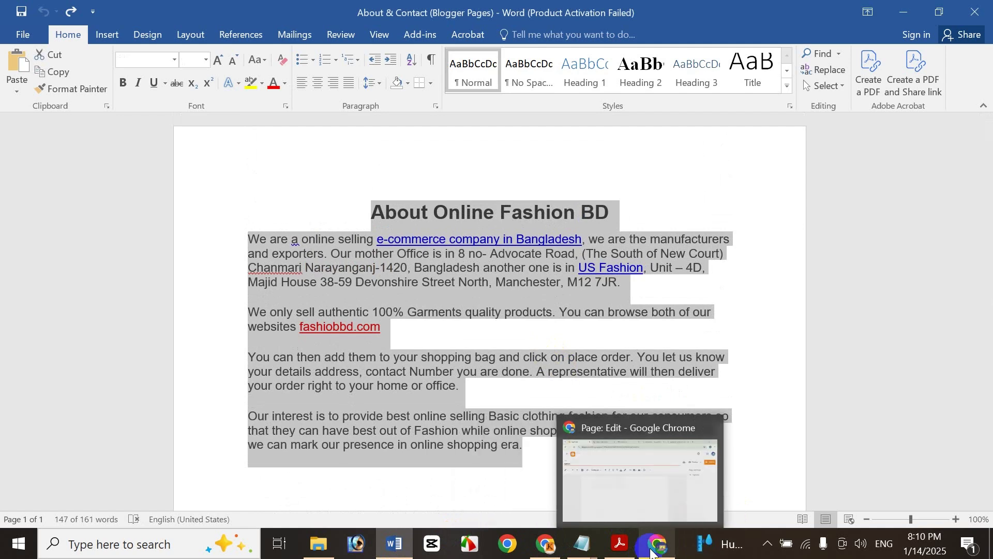
{"action": "left_click", "coordinate": [653, 552]}
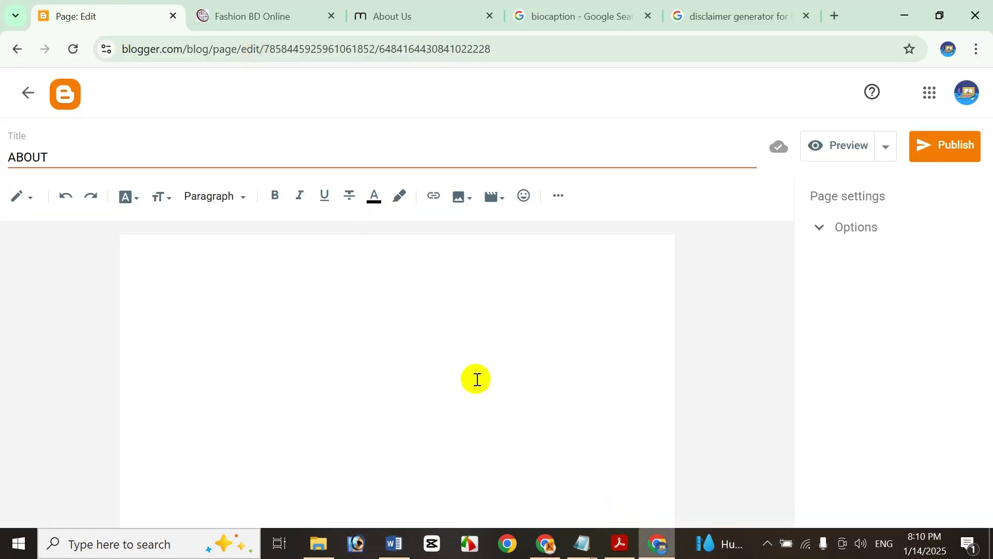
{"action": "key", "text": "ctrl+v"}
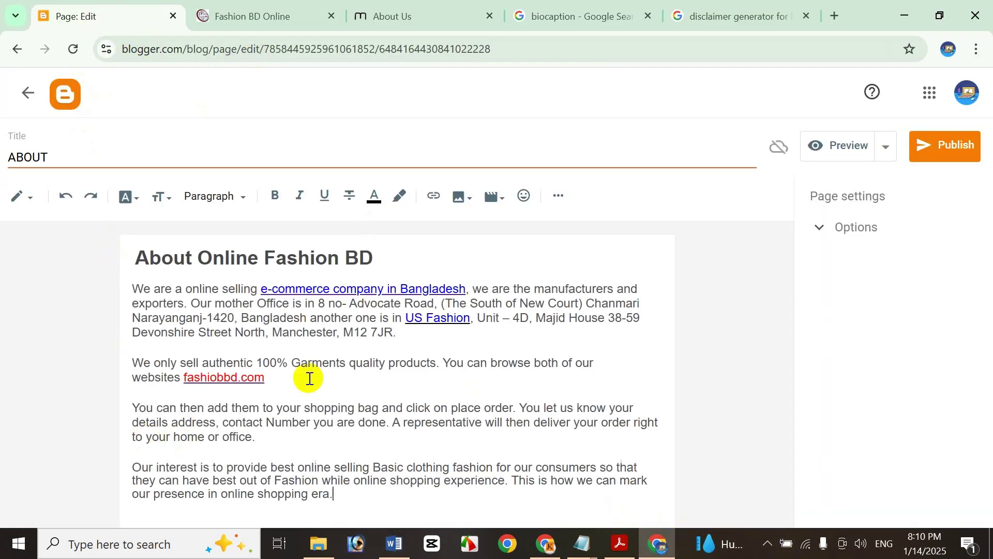
- Select the About Online Fashion BD heading and switch the page editor to HTML view
{"action": "left_click", "coordinate": [439, 259]}
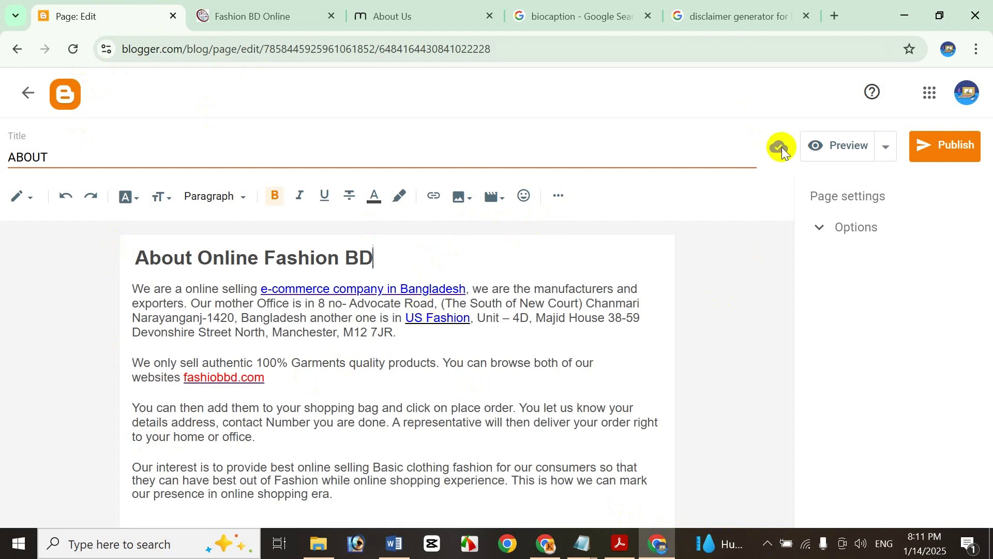
{"action": "left_click_drag", "start_coordinate": [381, 255], "coordinate": [88, 233]}
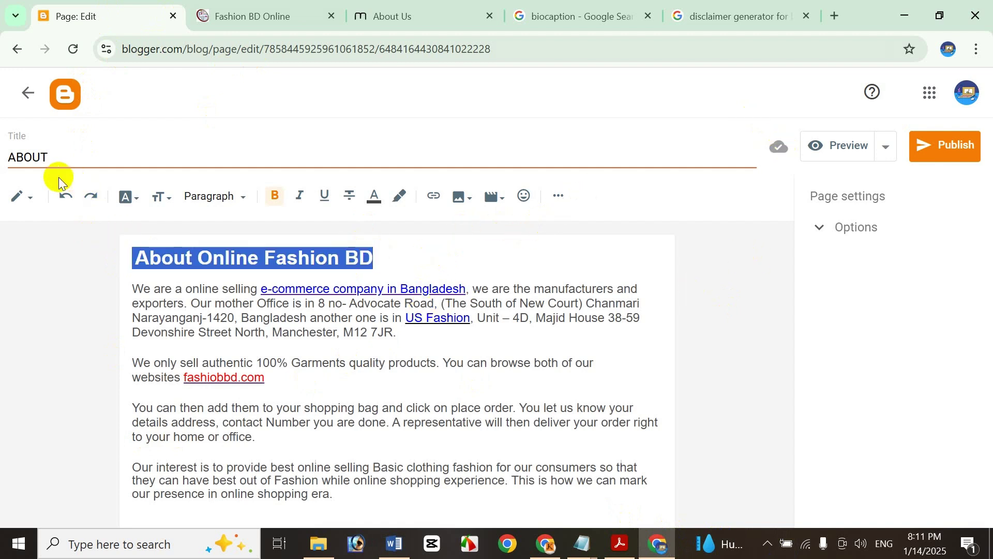
{"action": "left_click", "coordinate": [22, 209]}
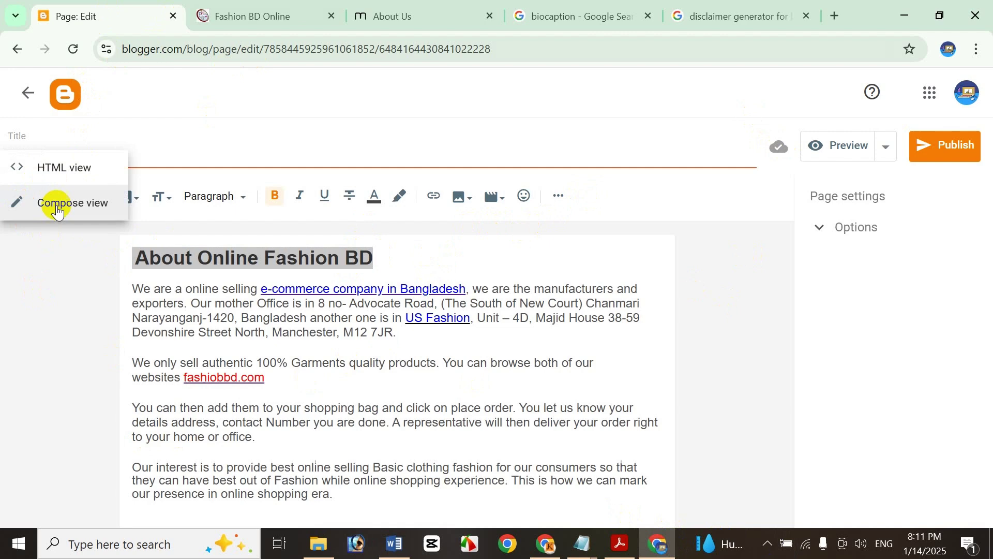
{"action": "left_click", "coordinate": [57, 174]}
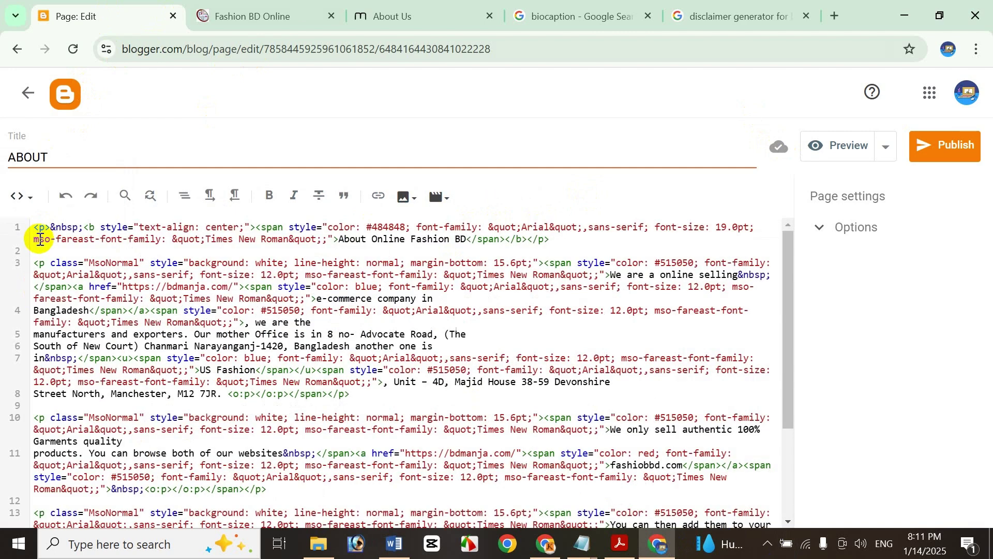
- Switch the ABOUT page editor back to Compose view and look over the preview and save options
{"action": "left_click", "coordinate": [25, 196]}
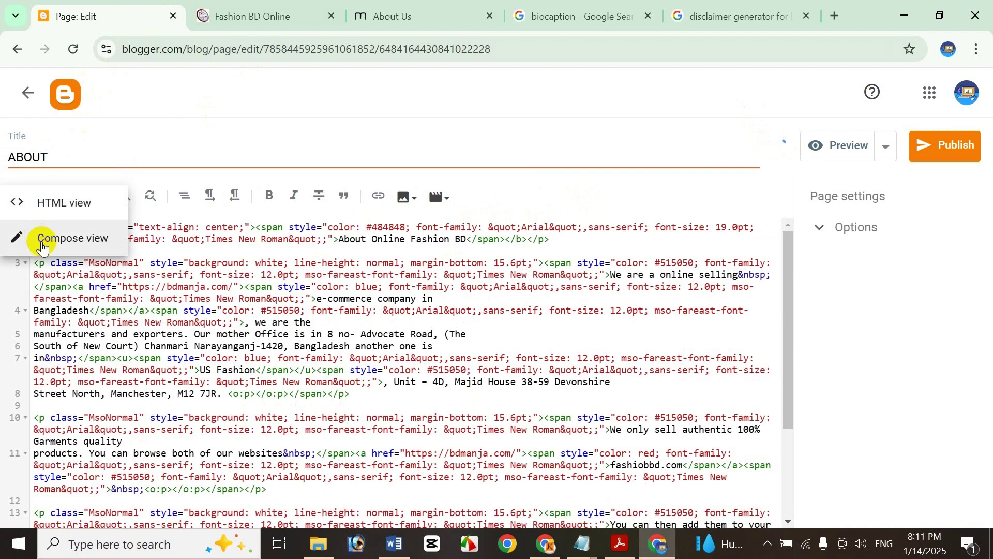
{"action": "left_click", "coordinate": [43, 239]}
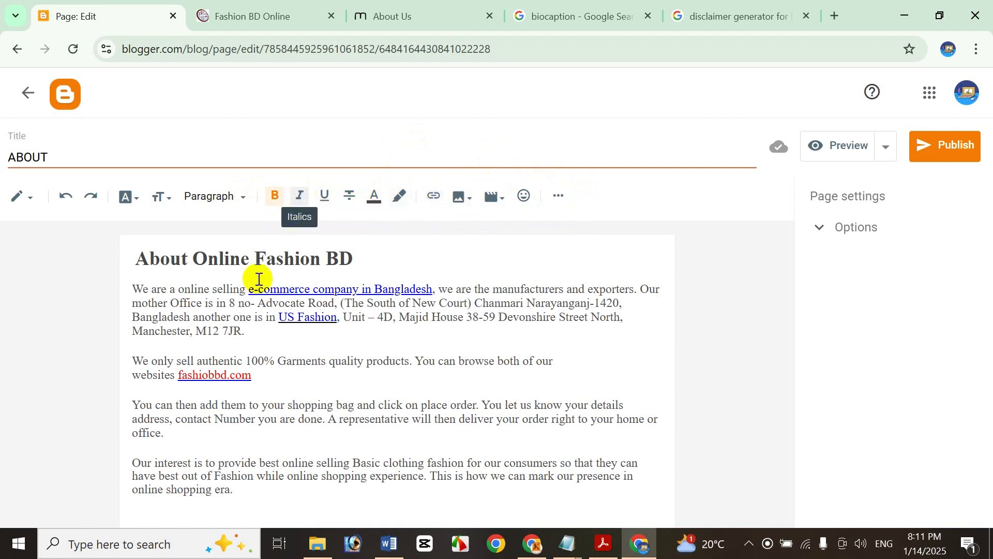
{"action": "left_click", "coordinate": [279, 201]}
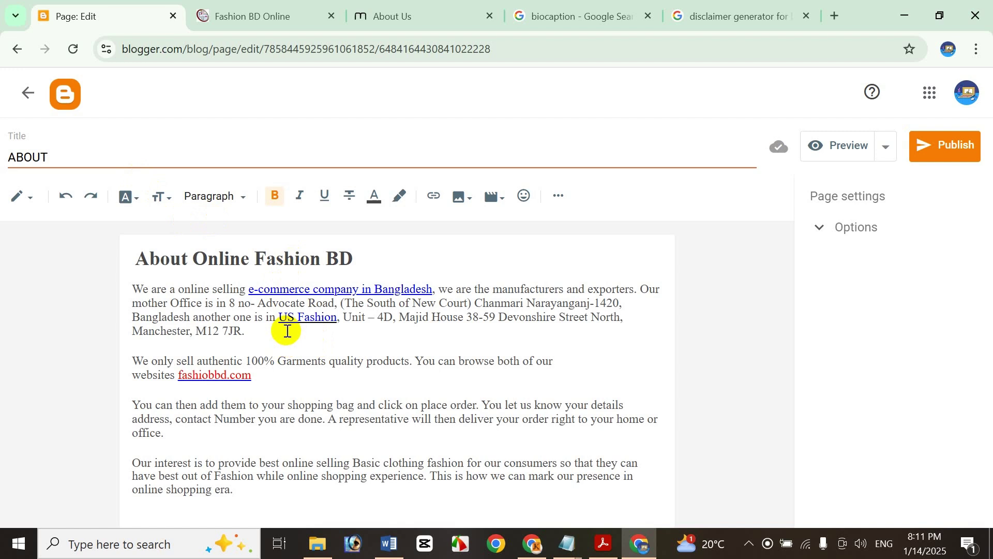
{"action": "left_click", "coordinate": [887, 149]}
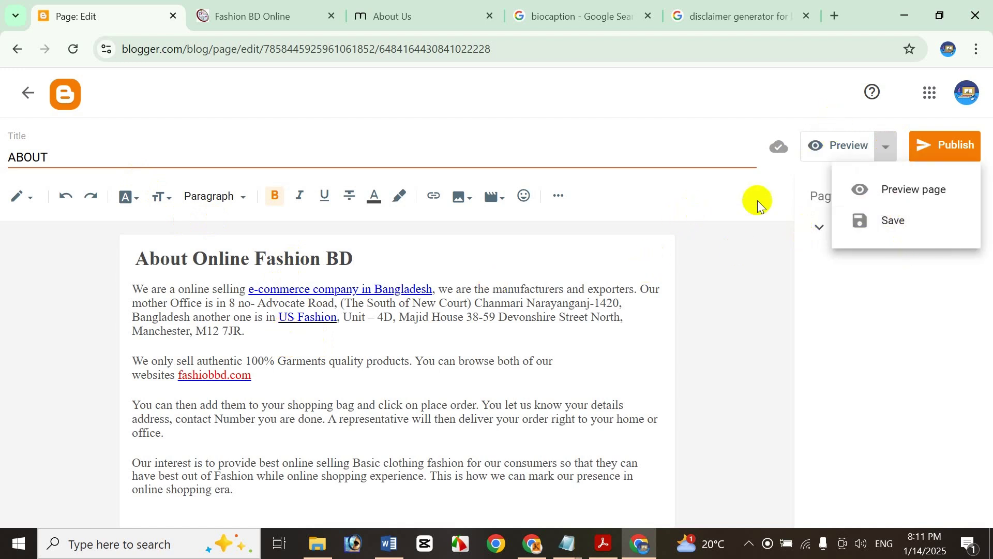
{"action": "left_click", "coordinate": [732, 275]}
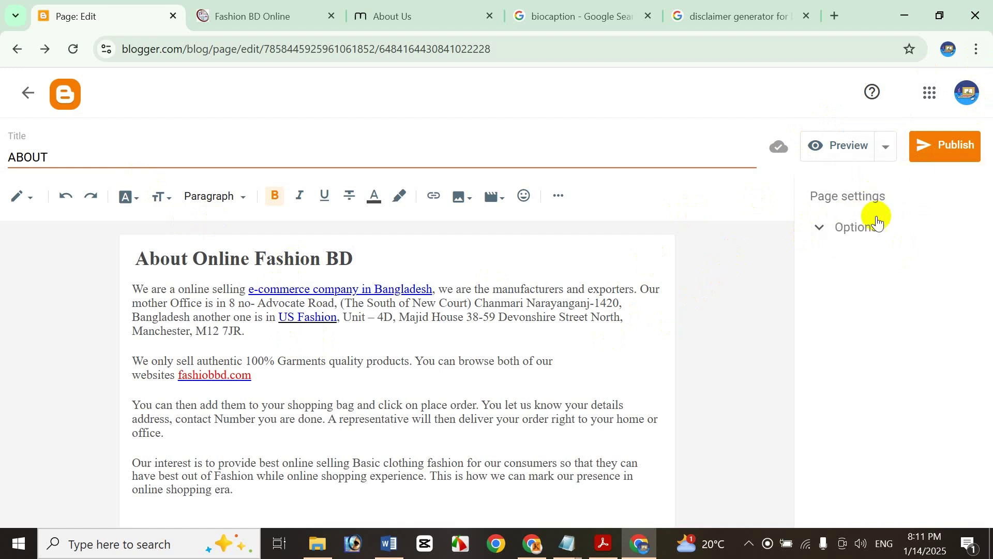
- Publish the ABOUT page with reader comments allowed and check its published entry in the page list
{"action": "left_click", "coordinate": [869, 224]}
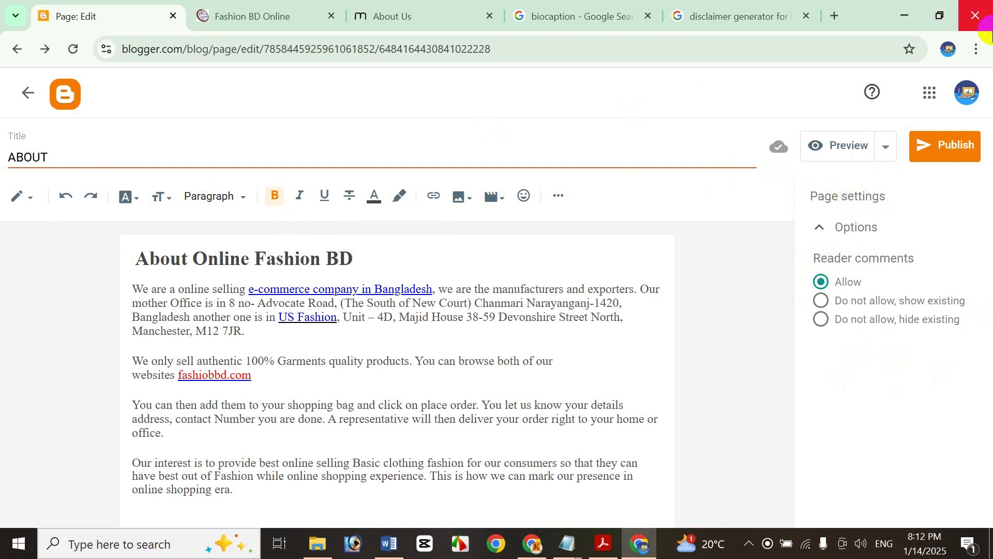
{"action": "left_click", "coordinate": [943, 150]}
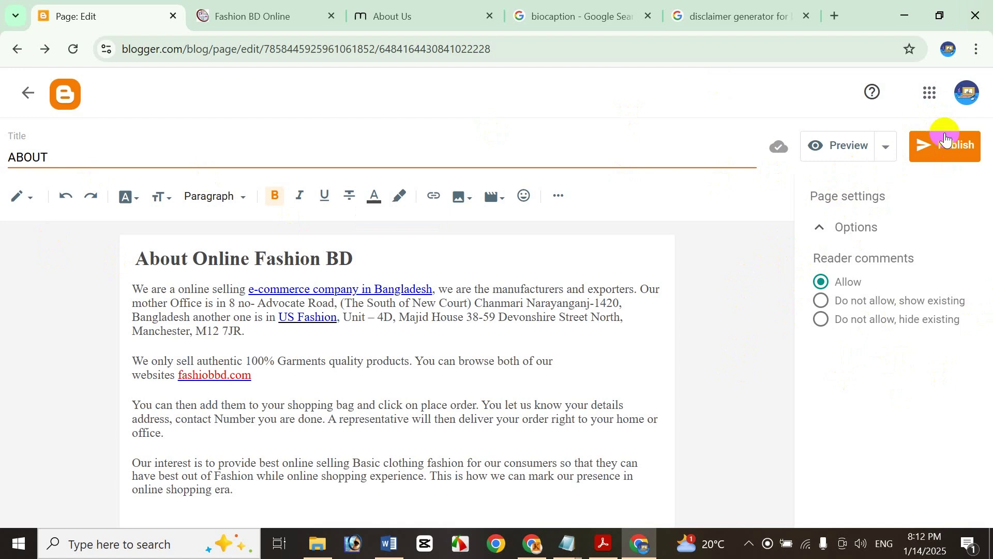
{"action": "left_click", "coordinate": [938, 148]}
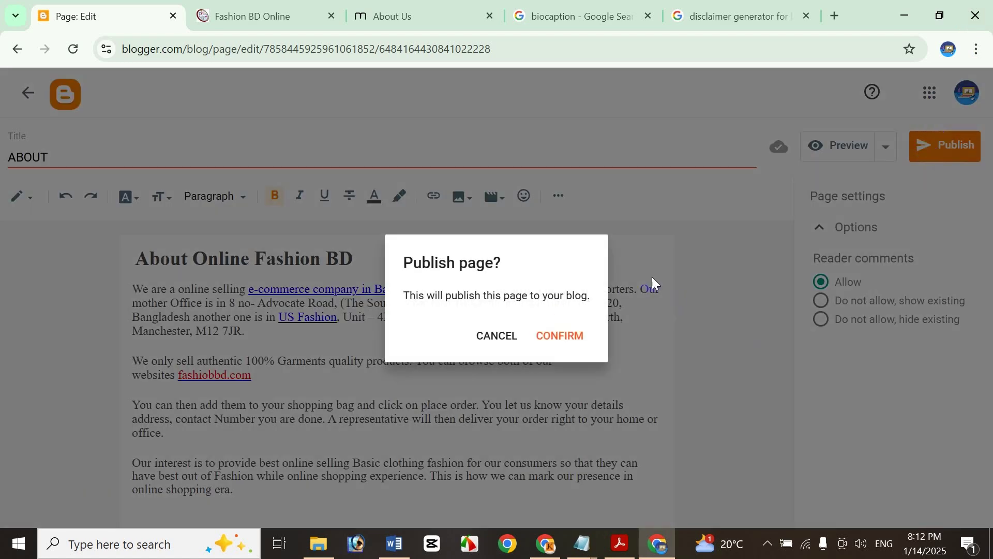
{"action": "left_click", "coordinate": [551, 346]}
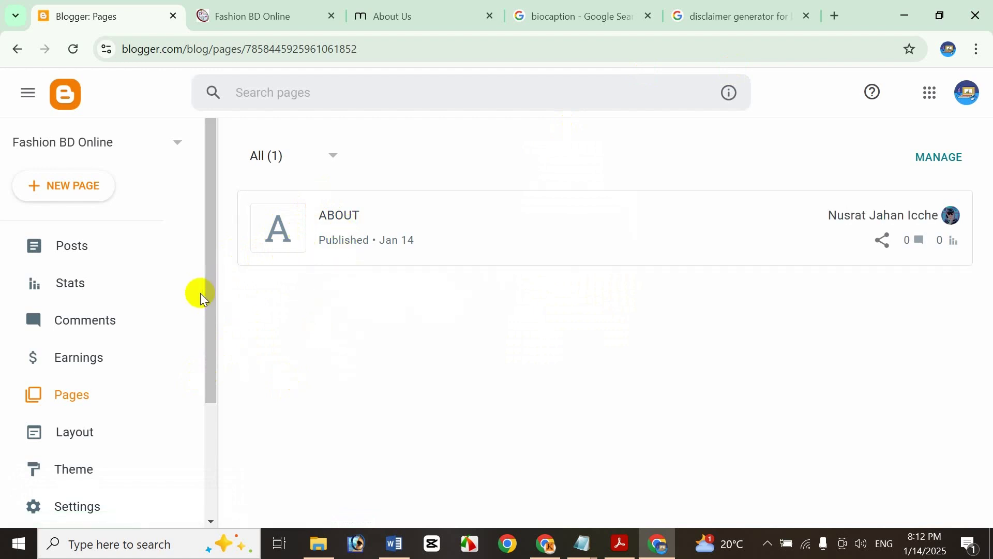
{"action": "left_click", "coordinate": [308, 235]}
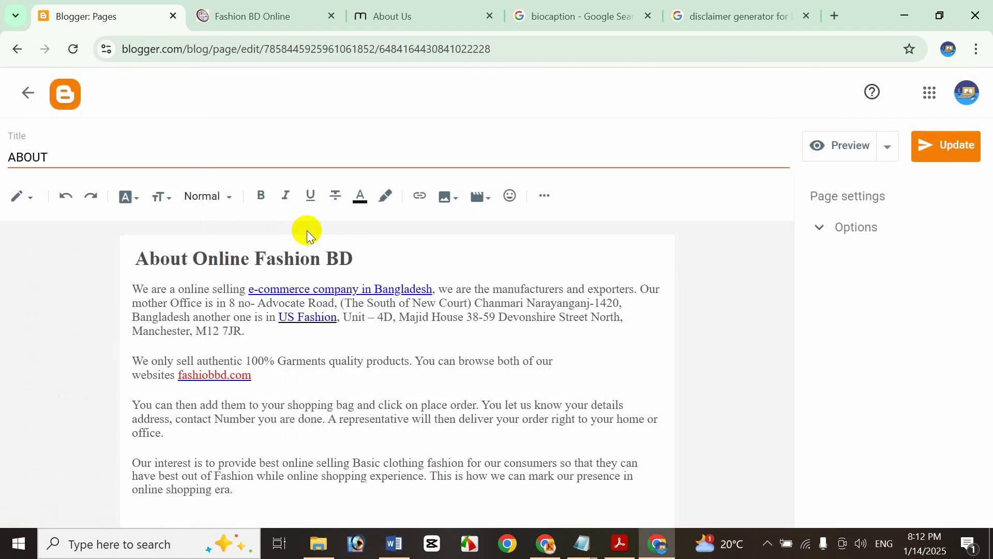
{"action": "left_click", "coordinate": [28, 92]}
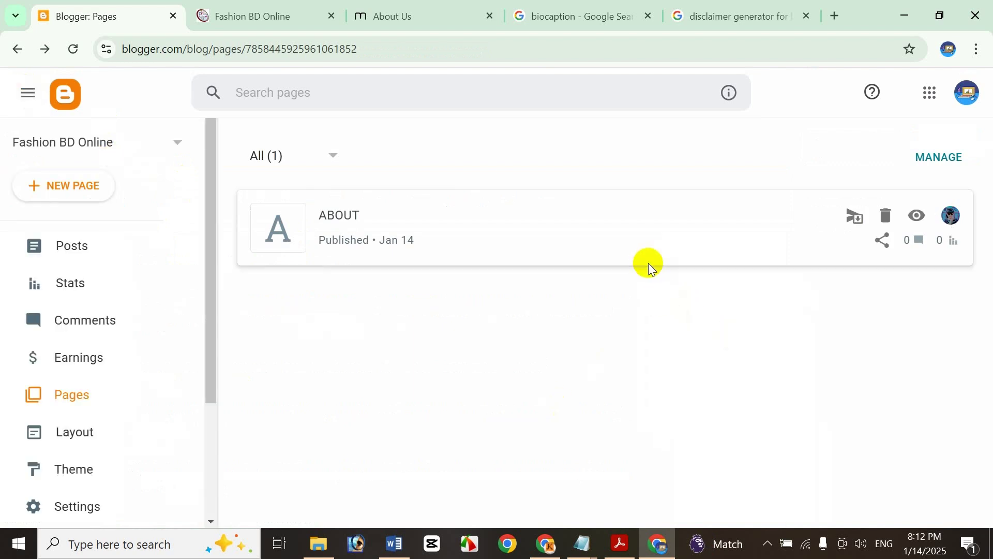
- Create a page titled CONTACT and fill its body with the Contact US section copied from the Word document
{"action": "left_click", "coordinate": [81, 192]}
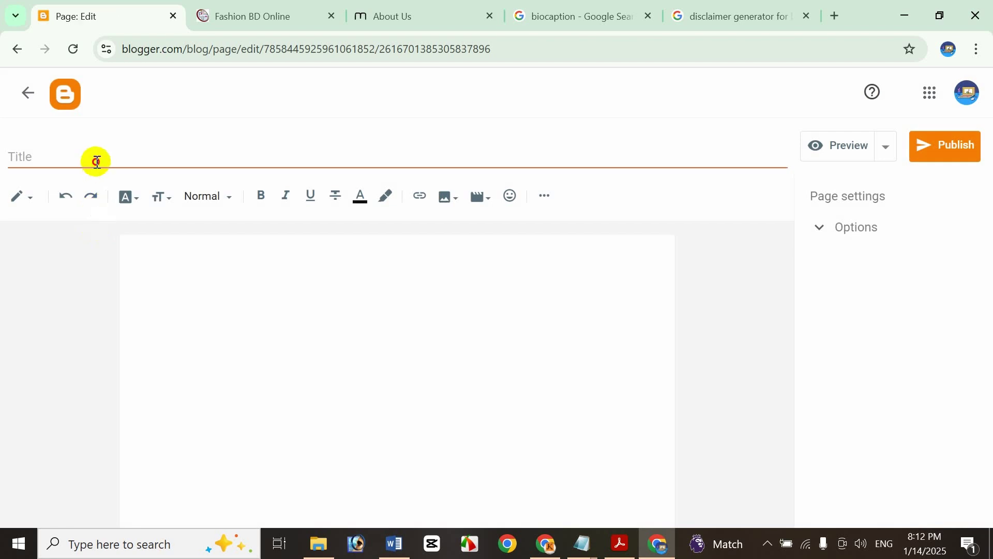
{"action": "left_click", "coordinate": [93, 160]}
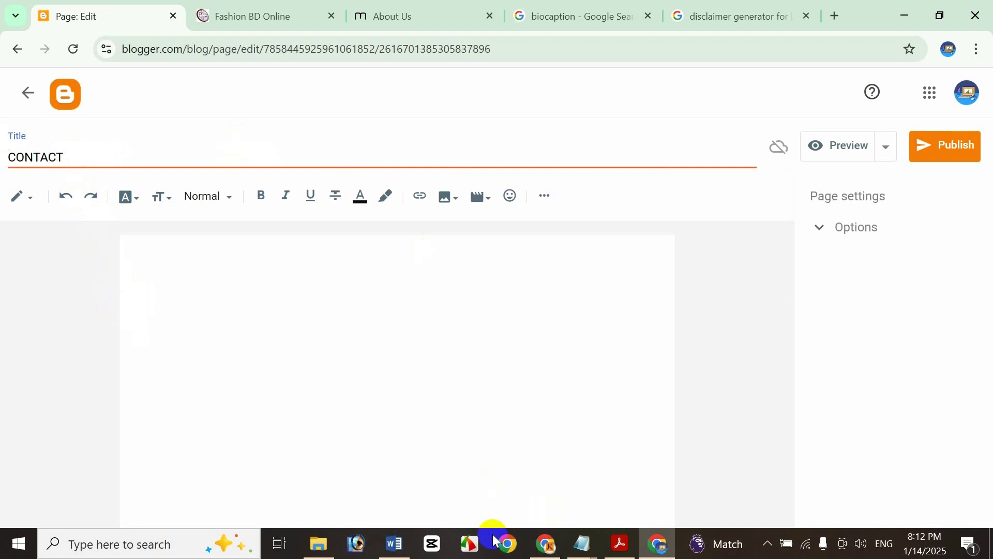
{"action": "left_click", "coordinate": [394, 543]}
{"action": "scroll", "coordinate": [388, 385], "scroll_direction": "down", "scroll_amount": 5}
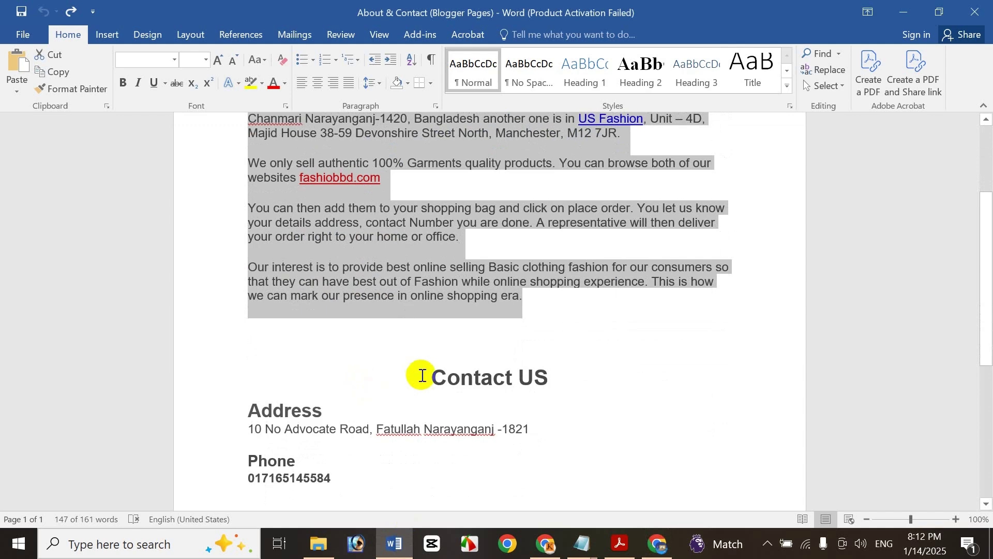
{"action": "scroll", "coordinate": [422, 375], "scroll_direction": "down", "scroll_amount": 1}
{"action": "left_click_drag", "start_coordinate": [431, 340], "coordinate": [444, 233]}
{"action": "key", "text": "ctrl+c"}
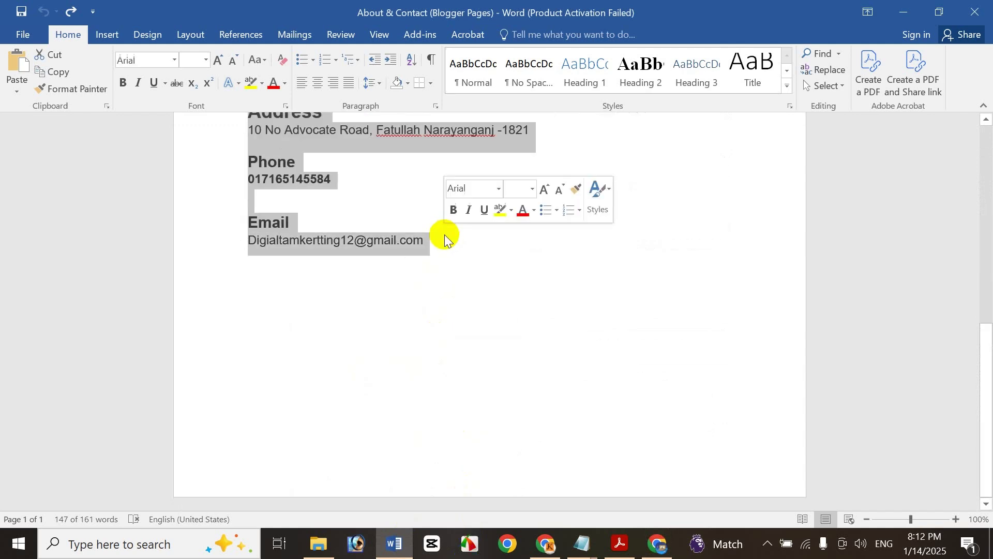
{"action": "left_click", "coordinate": [656, 544]}
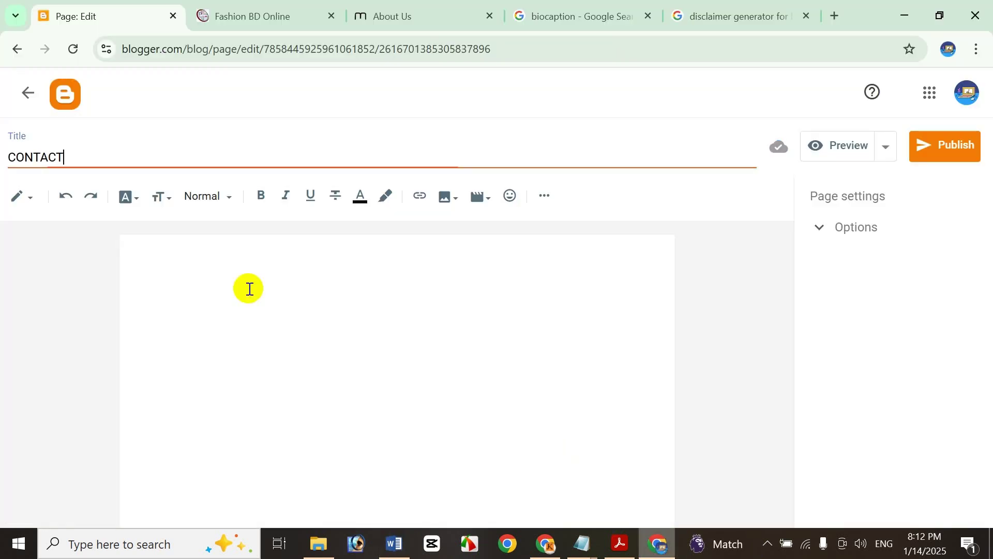
{"action": "left_click", "coordinate": [235, 310]}
{"action": "key", "text": "ctrl+v"}
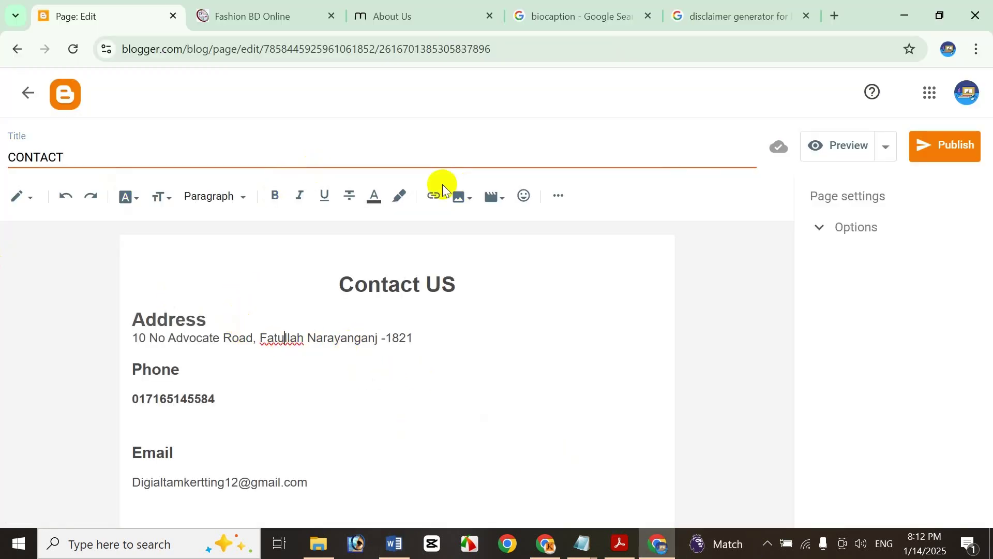
- Publish the CONTACT page with reader comments allowed
{"action": "left_click", "coordinate": [874, 227]}
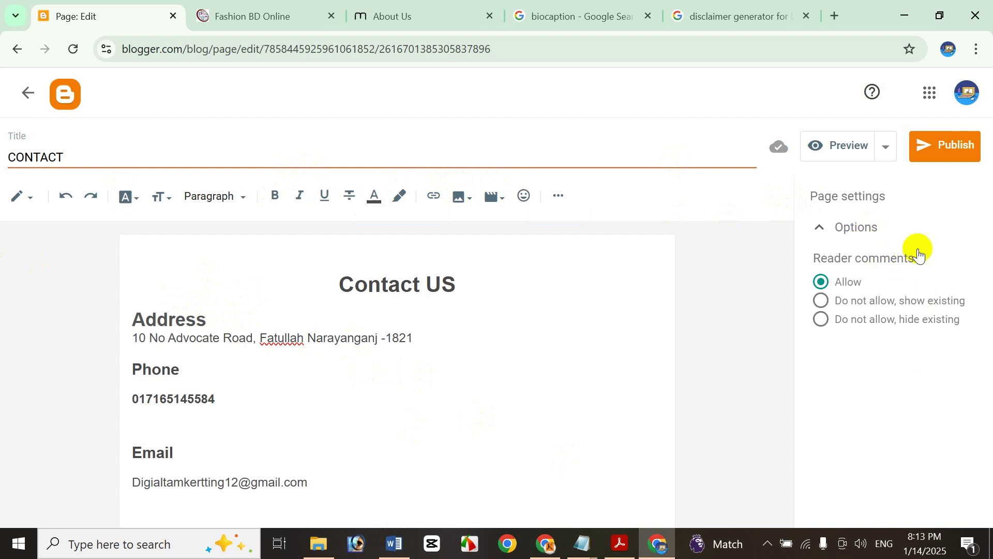
{"action": "left_click", "coordinate": [930, 145]}
{"action": "left_click", "coordinate": [553, 333]}
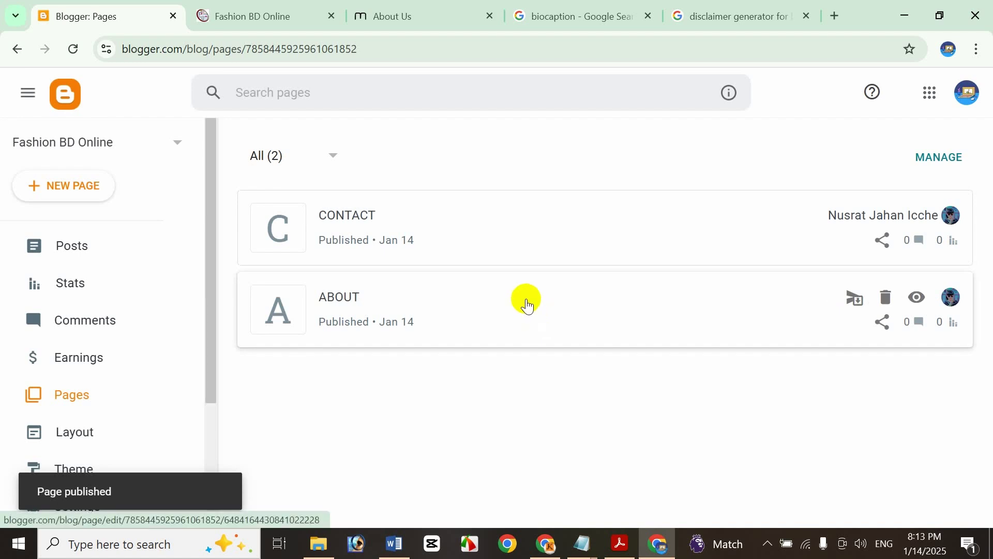
- Open the BioCaption site from the Google results and examine the About page linked in its footer
{"action": "left_click", "coordinate": [526, 17]}
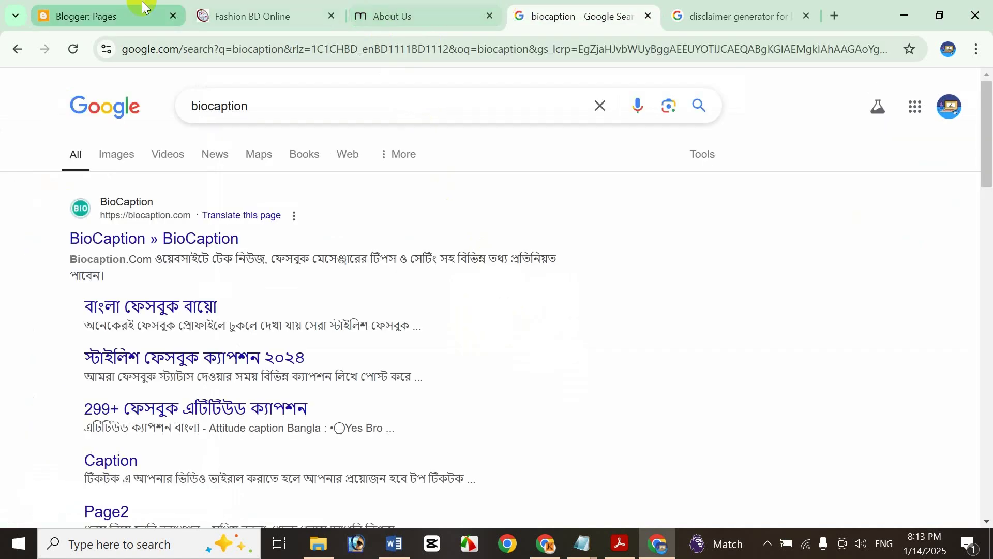
{"action": "left_click", "coordinate": [80, 6]}
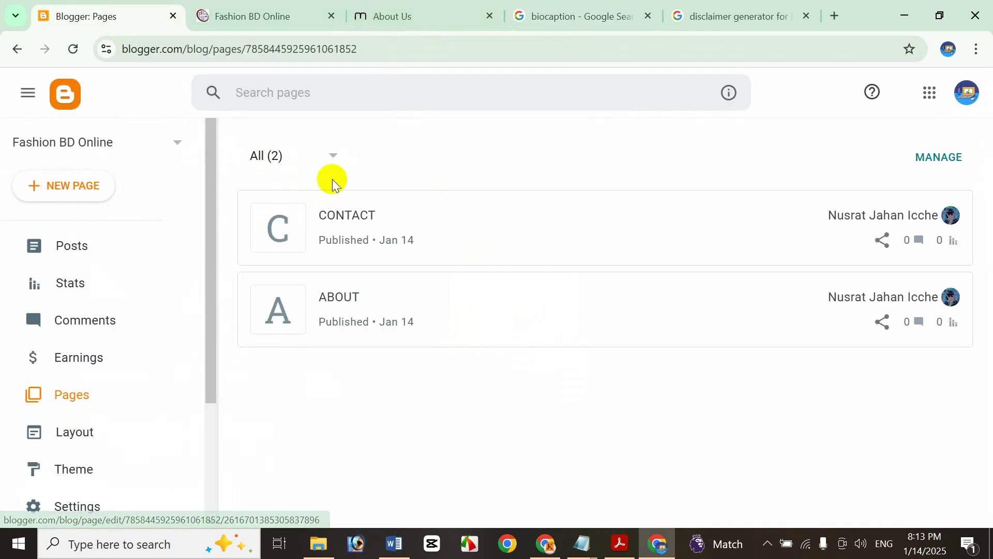
{"action": "left_click", "coordinate": [554, 6]}
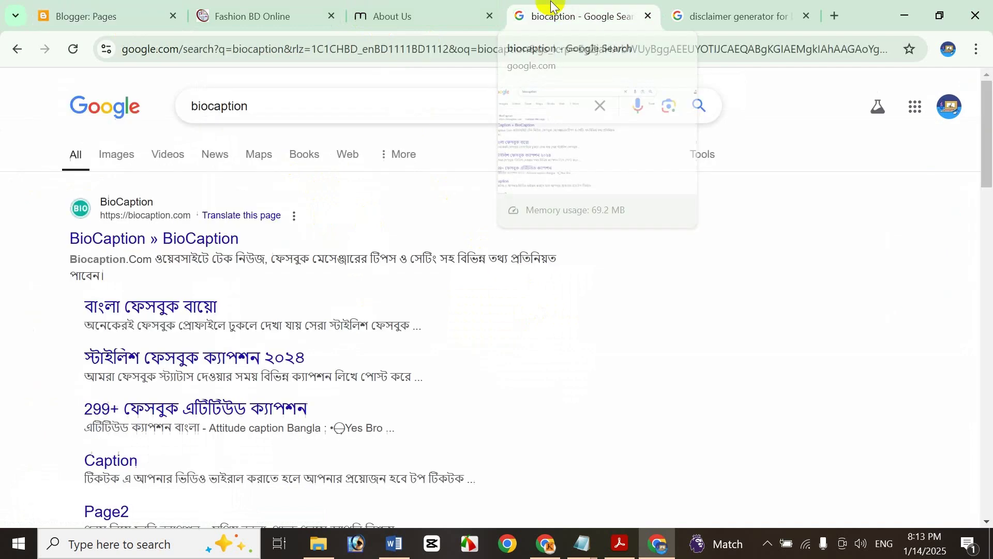
{"action": "left_click", "coordinate": [189, 239]}
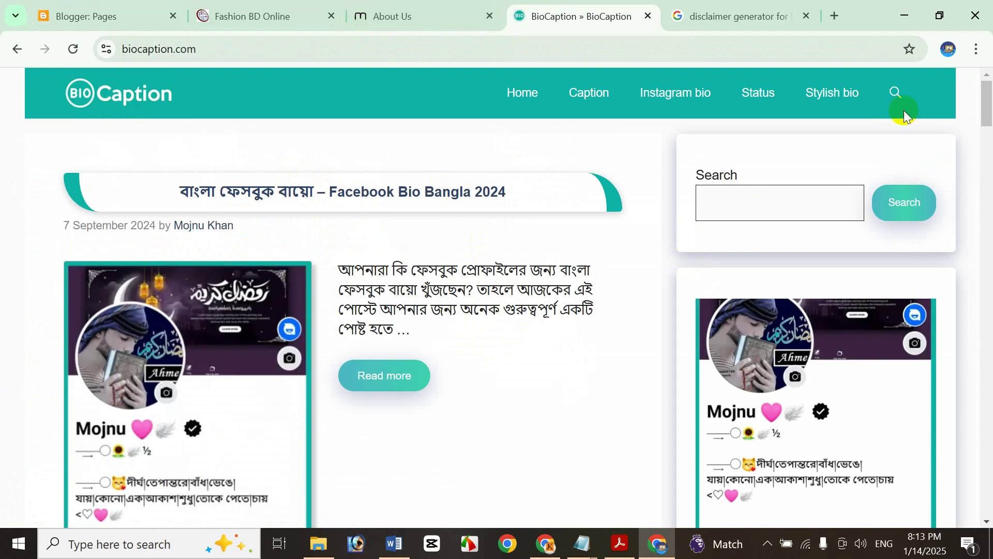
{"action": "left_click_drag", "start_coordinate": [987, 123], "coordinate": [944, 519]}
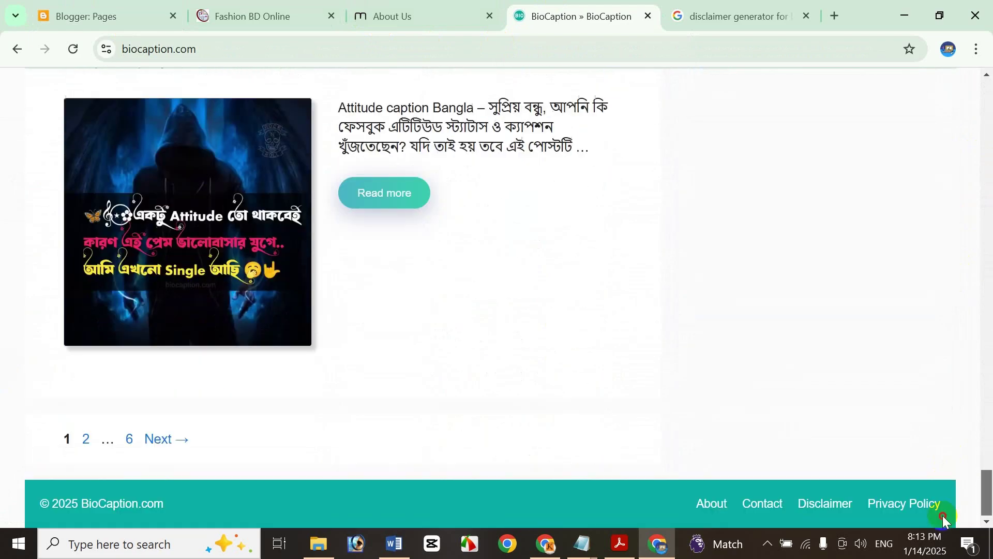
{"action": "left_click", "coordinate": [721, 511]}
{"action": "scroll", "coordinate": [488, 166], "scroll_direction": "down", "scroll_amount": 10}
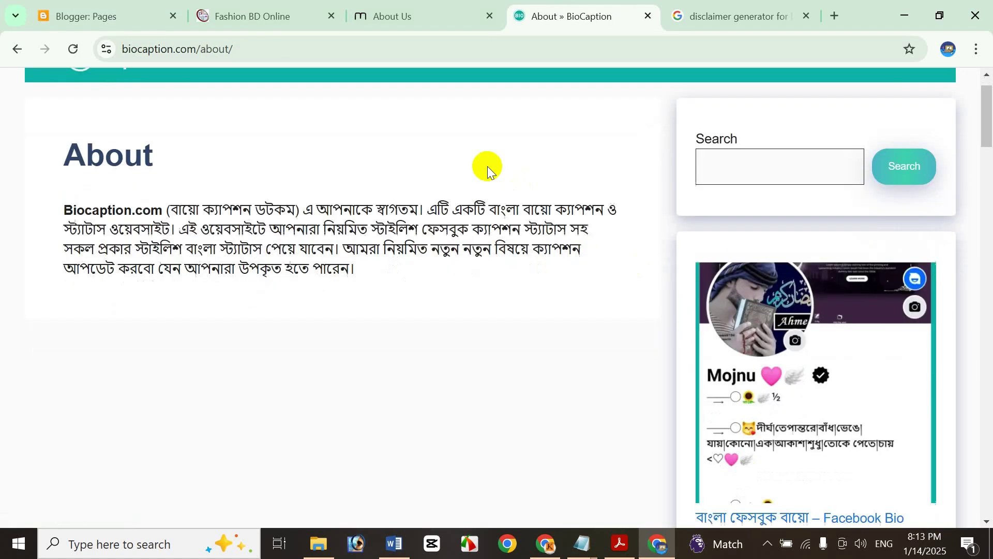
{"action": "scroll", "coordinate": [495, 227], "scroll_direction": "down", "scroll_amount": 8}
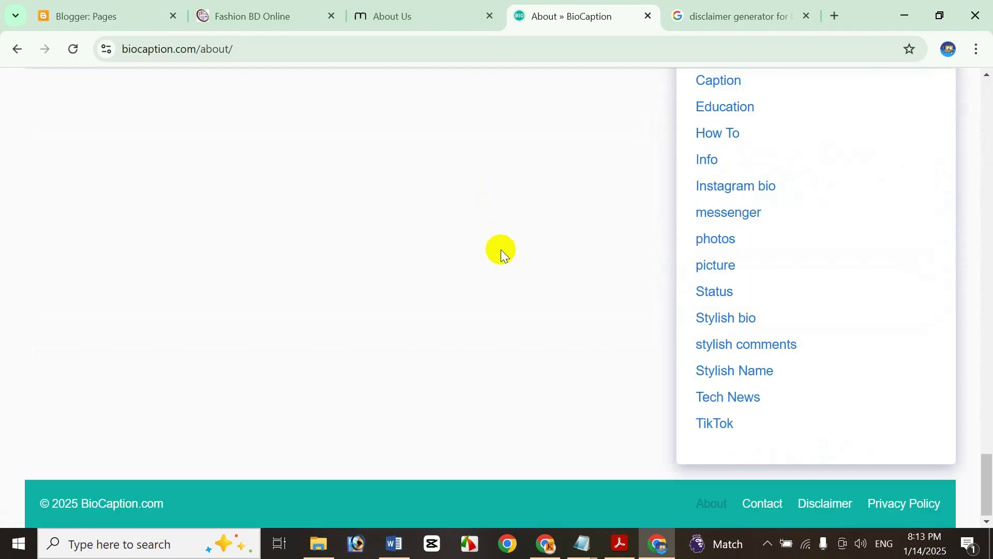
- Open BioCaption's Contact page from the footer and examine its contact text
{"action": "left_click", "coordinate": [765, 504]}
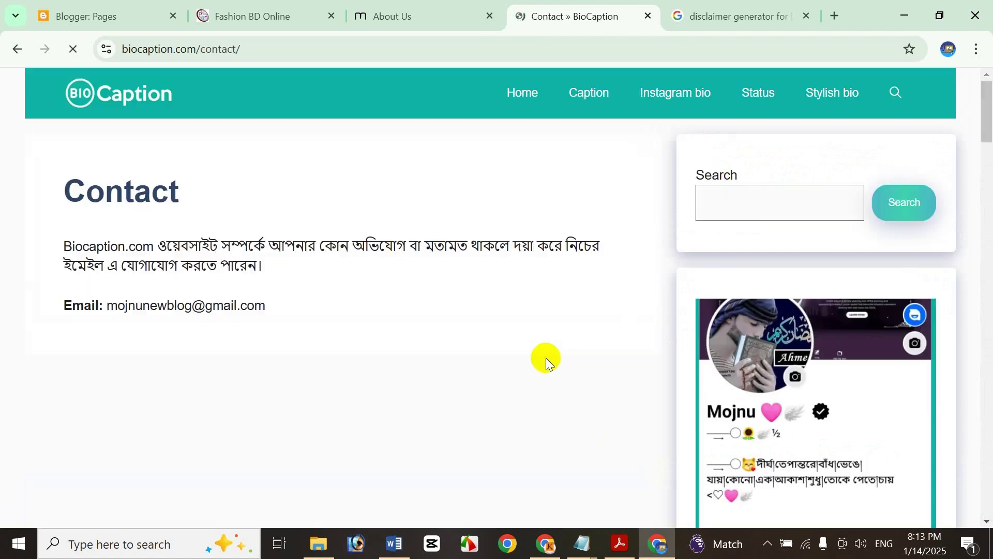
{"action": "scroll", "coordinate": [476, 337], "scroll_direction": "down", "scroll_amount": 3}
{"action": "scroll", "coordinate": [365, 300], "scroll_direction": "up", "scroll_amount": 3}
{"action": "scroll", "coordinate": [383, 282], "scroll_direction": "down", "scroll_amount": 7}
{"action": "scroll", "coordinate": [401, 277], "scroll_direction": "down", "scroll_amount": 8}
{"action": "left_click_drag", "start_coordinate": [986, 238], "coordinate": [963, 91]}
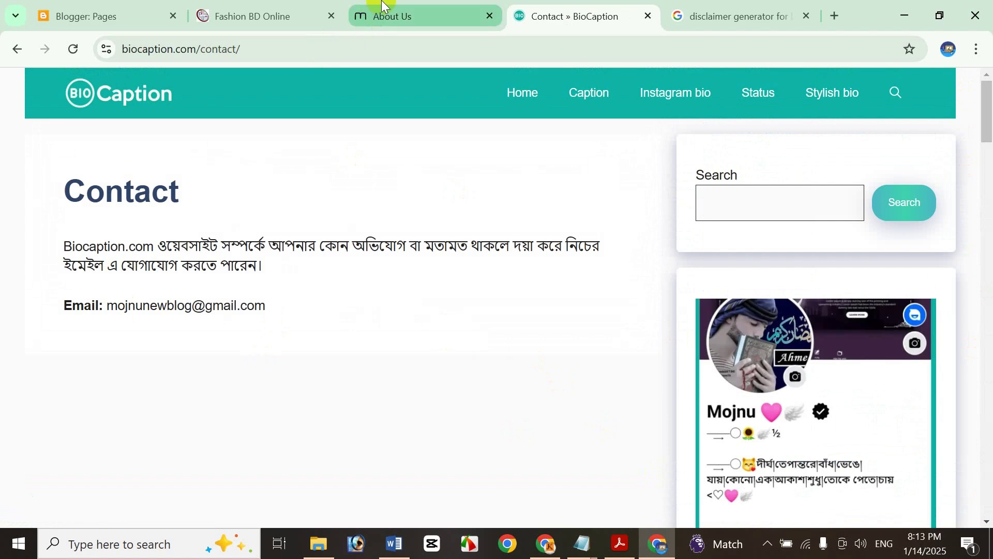
- Examine the map, contact details and message form on BDManja's Contact Us page, and return to Blogger's page list
{"action": "left_click", "coordinate": [394, 12]}
{"action": "scroll", "coordinate": [334, 267], "scroll_direction": "down", "scroll_amount": 10}
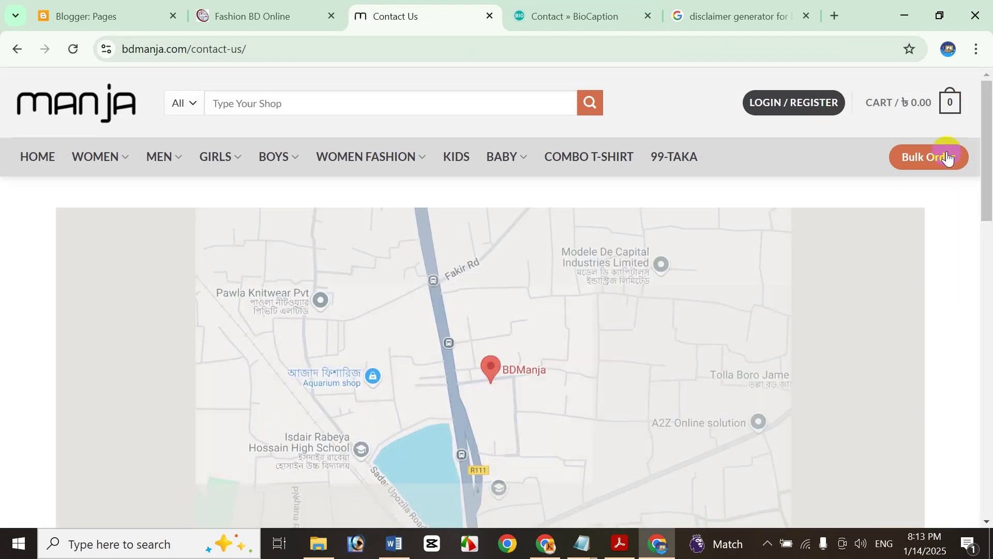
{"action": "left_click_drag", "start_coordinate": [987, 163], "coordinate": [983, 295]}
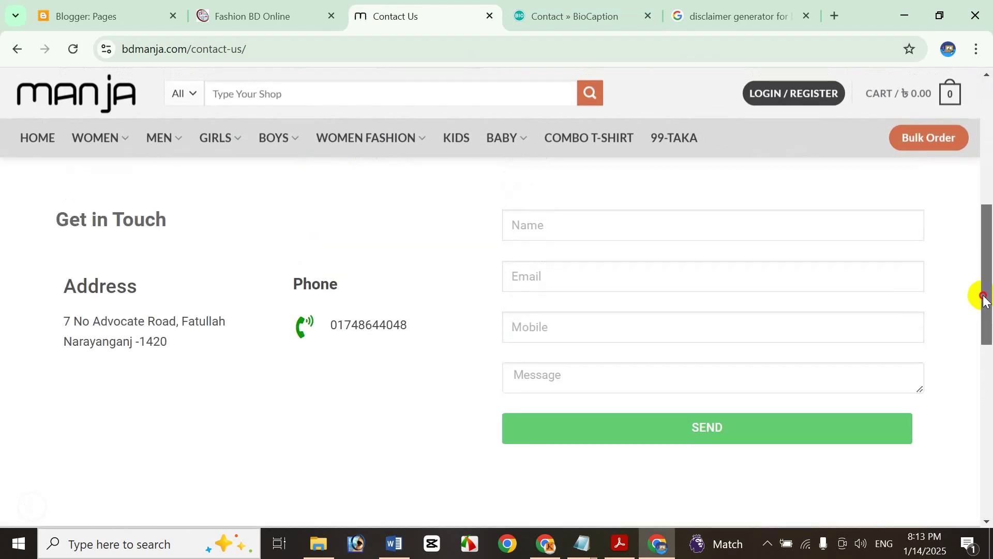
{"action": "left_click", "coordinate": [219, 5]}
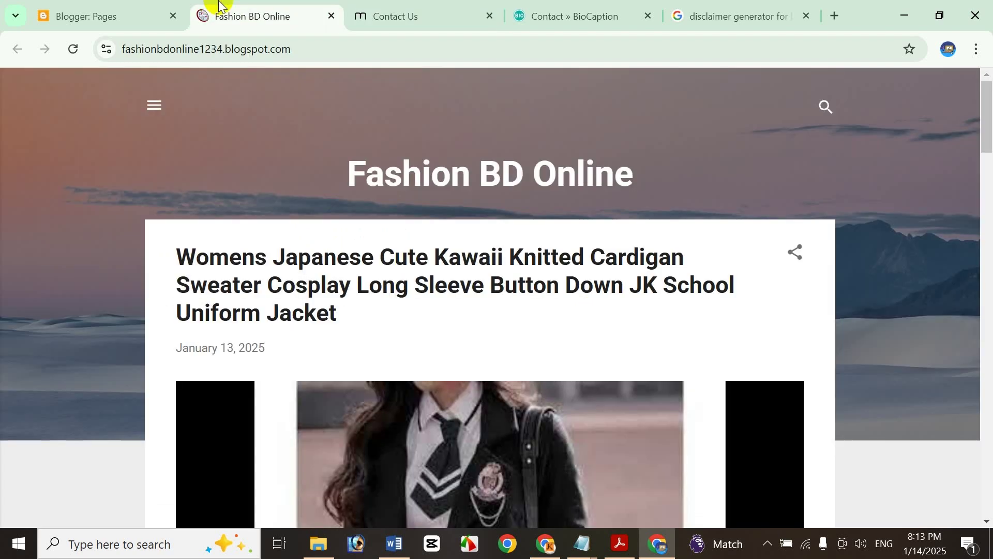
{"action": "left_click", "coordinate": [105, 7]}
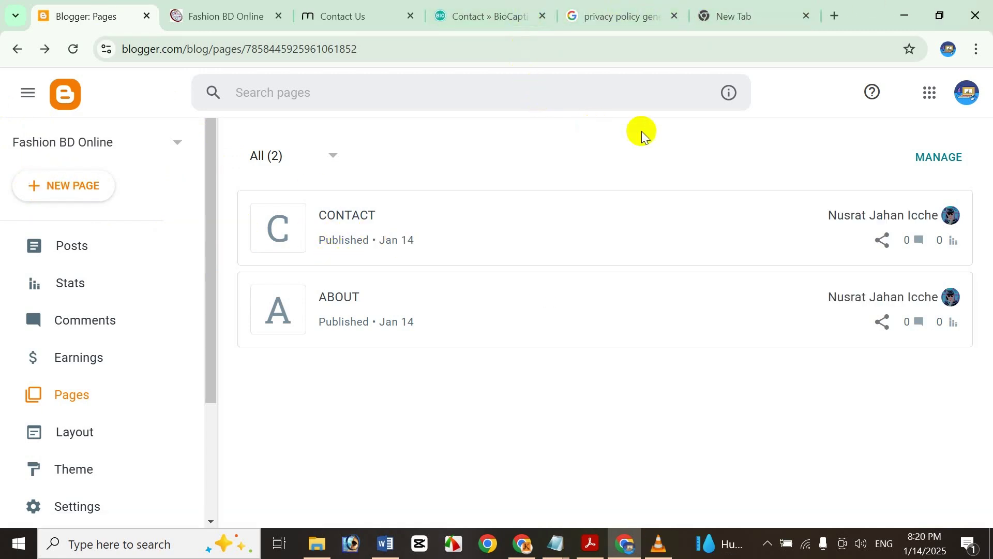
- In the Privacy Policy Generator, choose Website as where the policy will be used and continue to generate it
{"action": "left_click", "coordinate": [632, 19]}
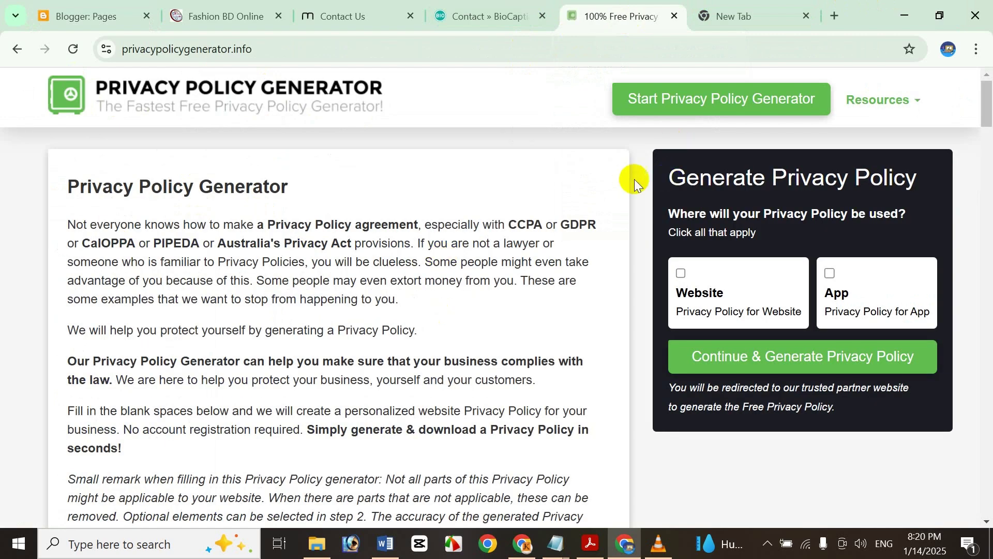
{"action": "left_click", "coordinate": [678, 278]}
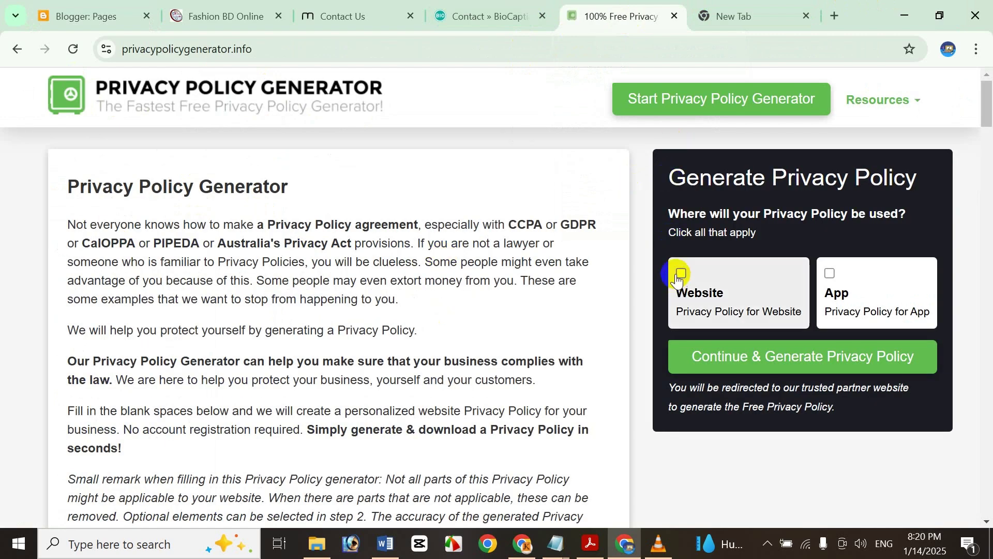
{"action": "left_click", "coordinate": [679, 368]}
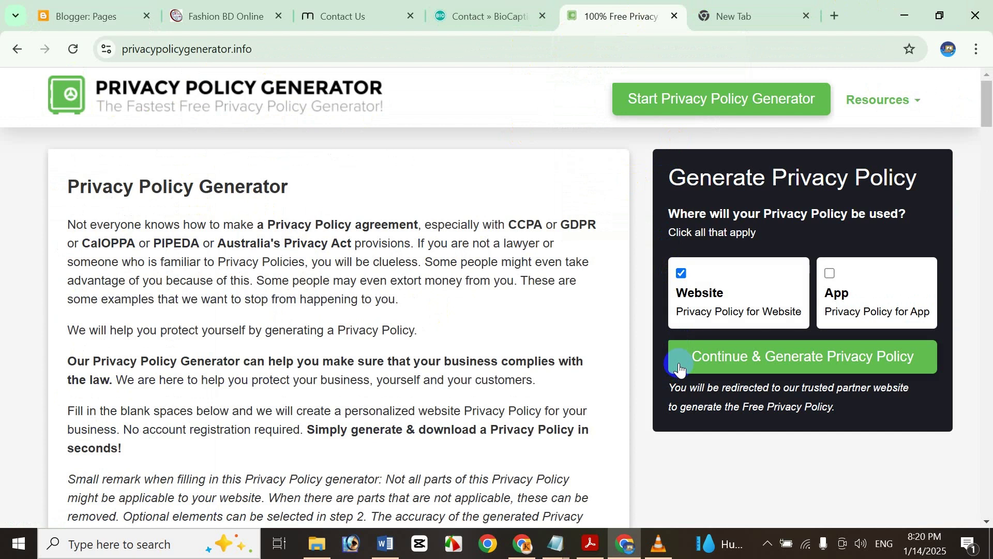
{"action": "left_click", "coordinate": [772, 364]}
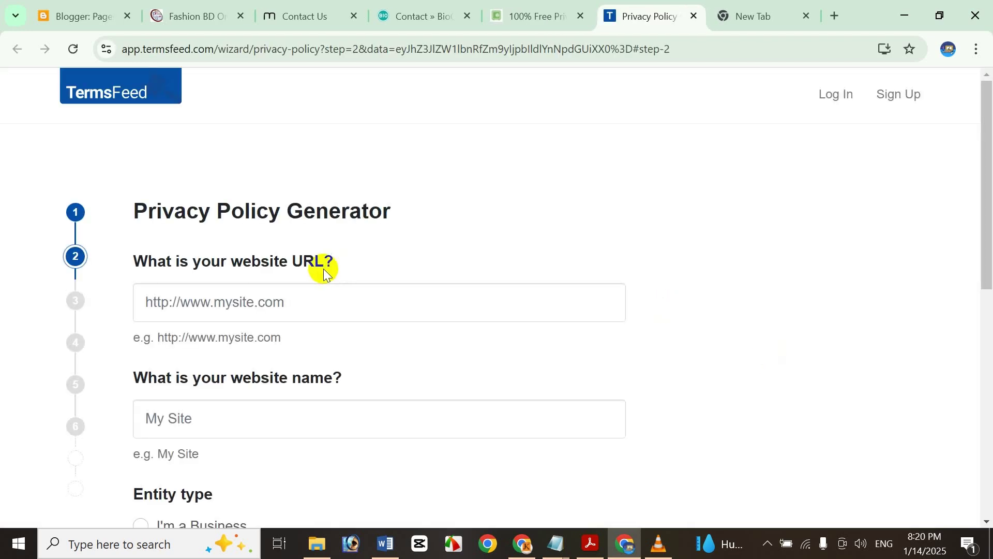
{"action": "left_click", "coordinate": [244, 306]}
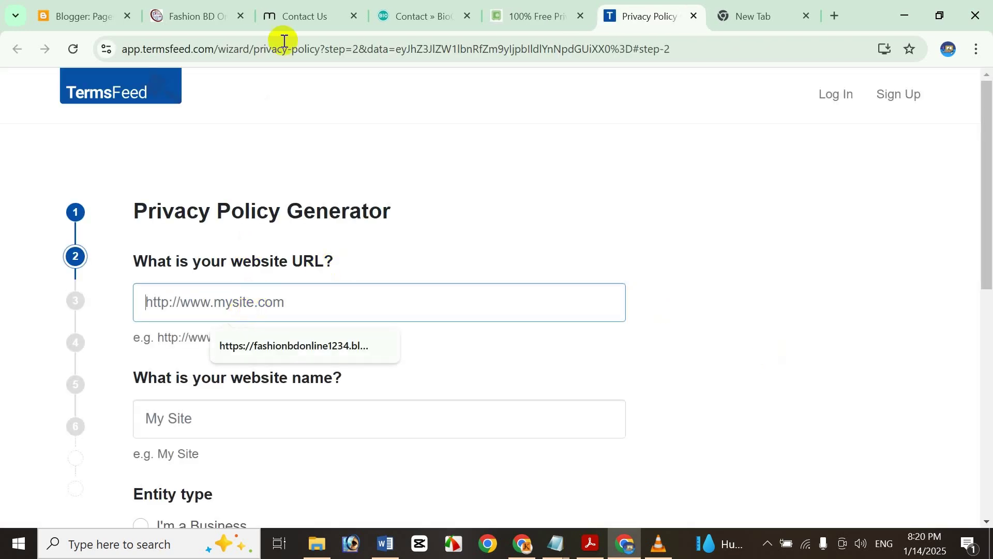
{"action": "left_click", "coordinate": [201, 226]}
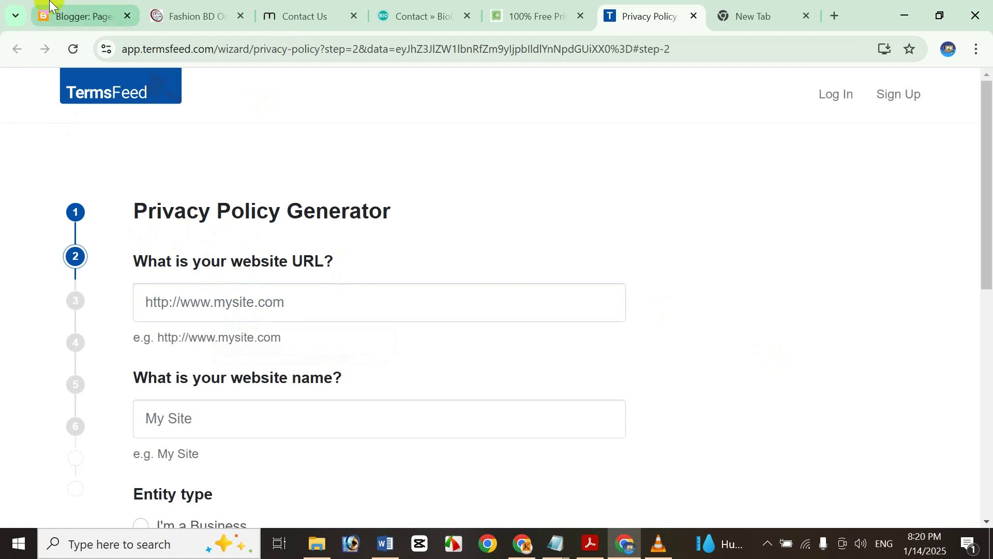
{"action": "left_click", "coordinate": [186, 16]}
{"action": "left_click", "coordinate": [168, 50]}
{"action": "key", "text": "ctrl+c"}
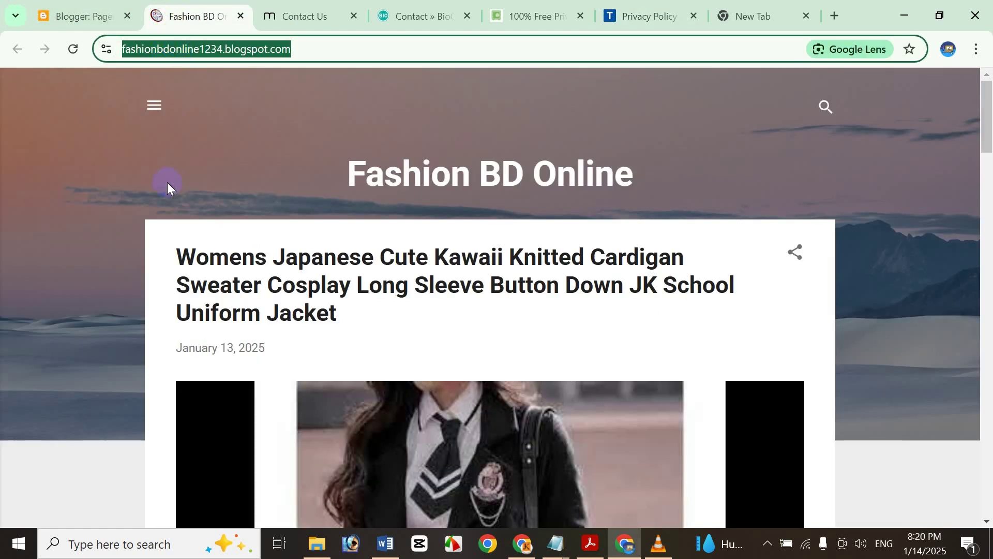
{"action": "left_click", "coordinate": [650, 6]}
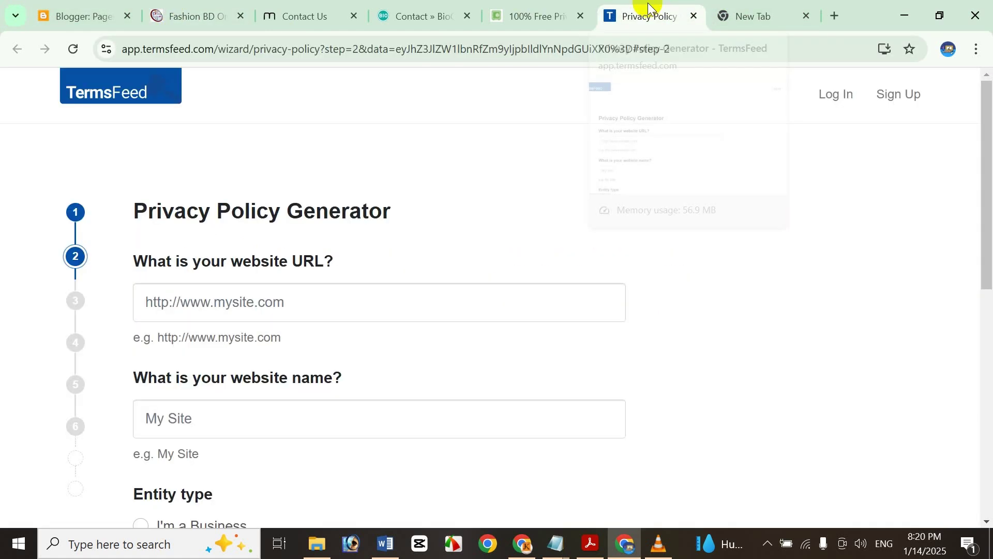
{"action": "left_click", "coordinate": [204, 306]}
{"action": "key", "text": "ctrl+v"}
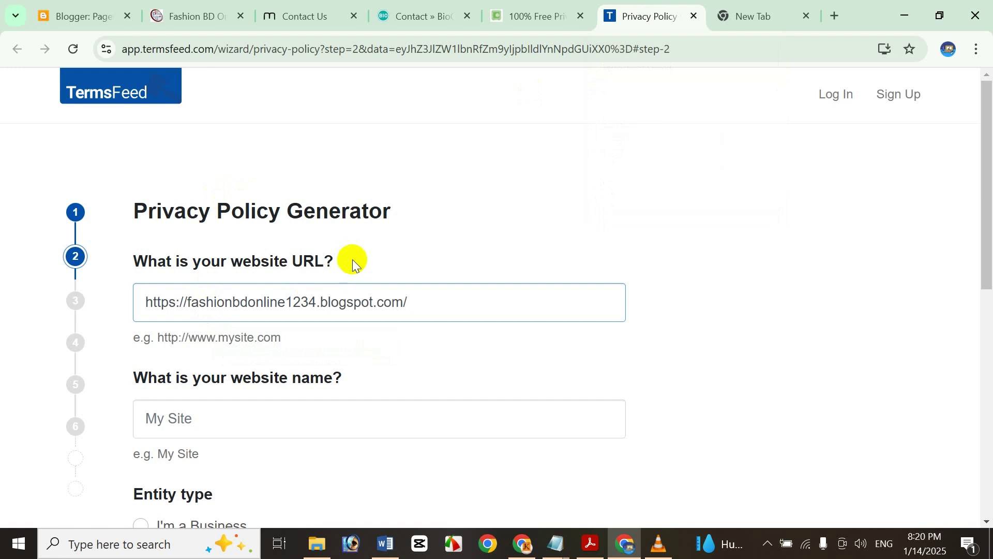
- Check the blog's name in Blogger and enter Fashion BD Online as the website name in the policy wizard
{"action": "scroll", "coordinate": [328, 255], "scroll_direction": "down", "scroll_amount": 2}
{"action": "left_click", "coordinate": [287, 345]}
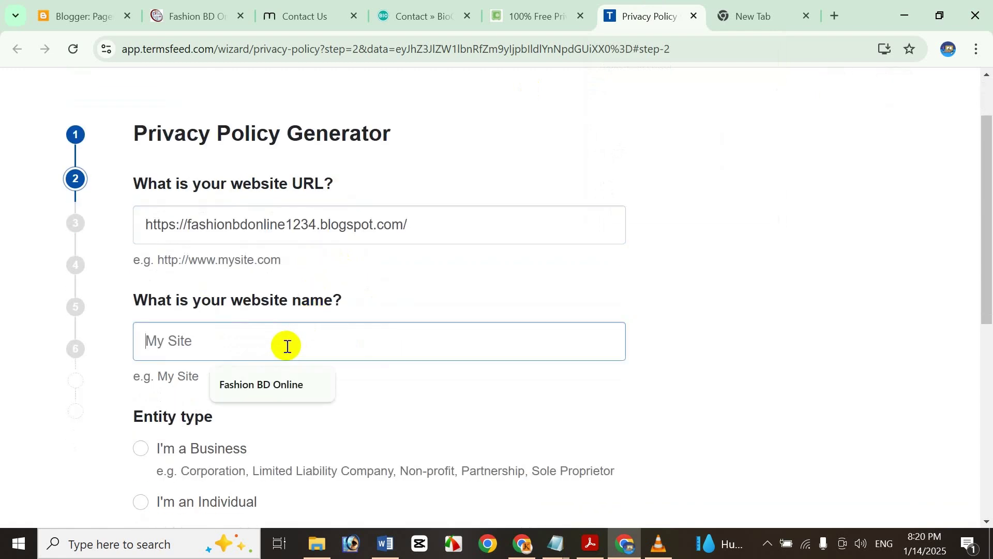
{"action": "left_click", "coordinate": [157, 299]}
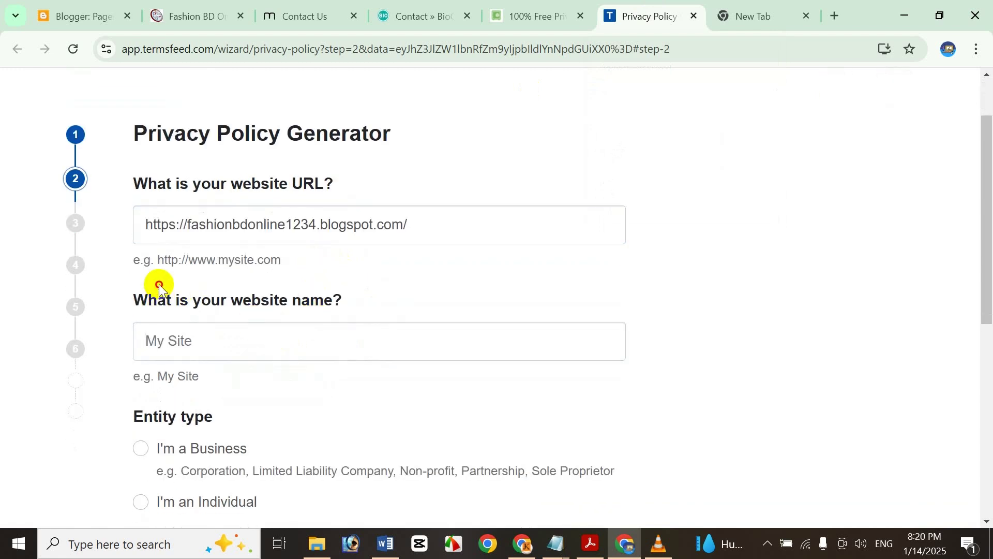
{"action": "left_click", "coordinate": [76, 7]}
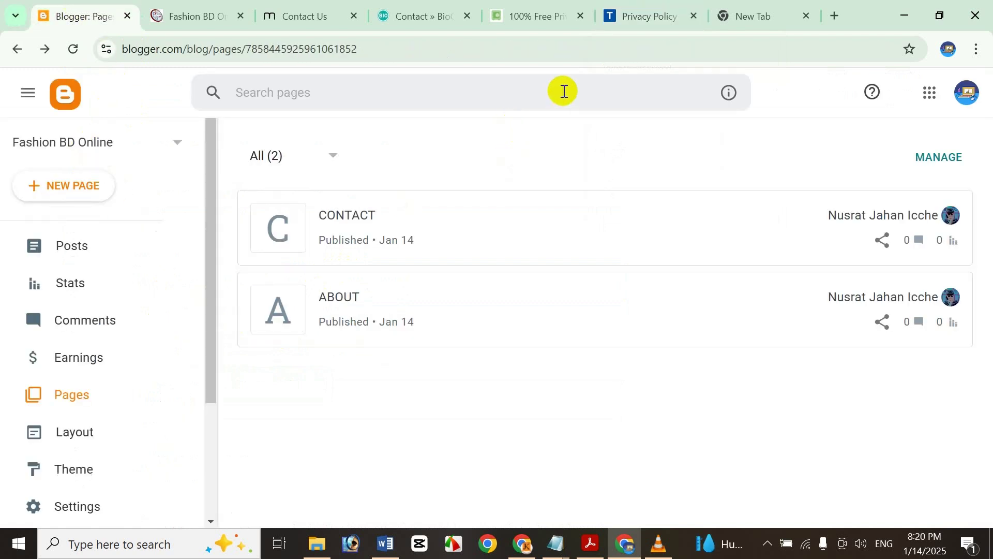
{"action": "left_click", "coordinate": [634, 13]}
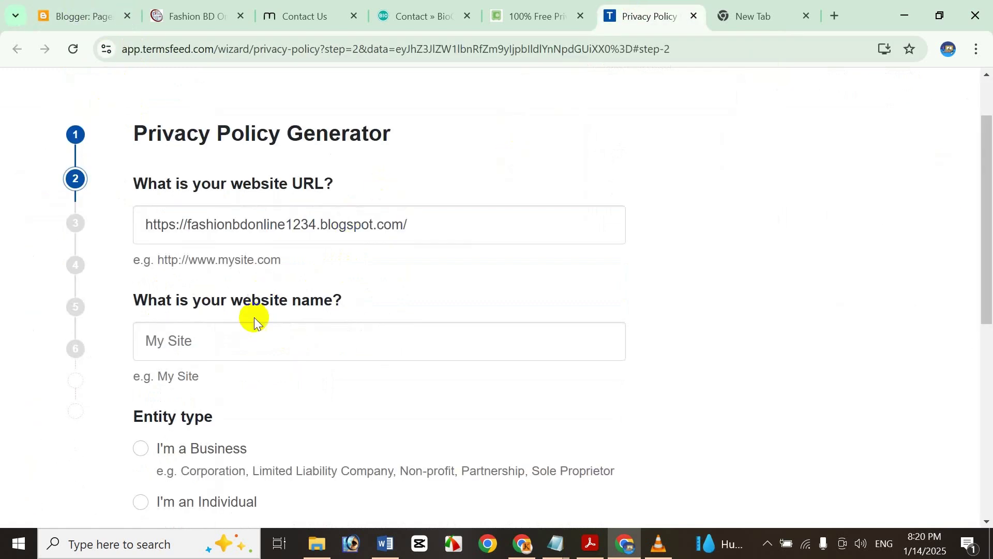
{"action": "left_click", "coordinate": [98, 9]}
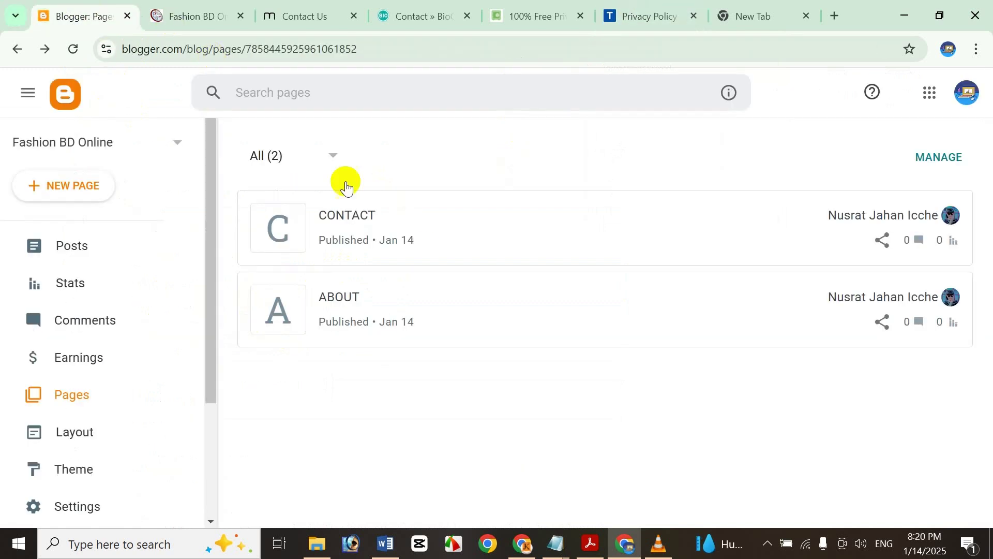
{"action": "left_click", "coordinate": [644, 6]}
{"action": "left_click", "coordinate": [36, 11]}
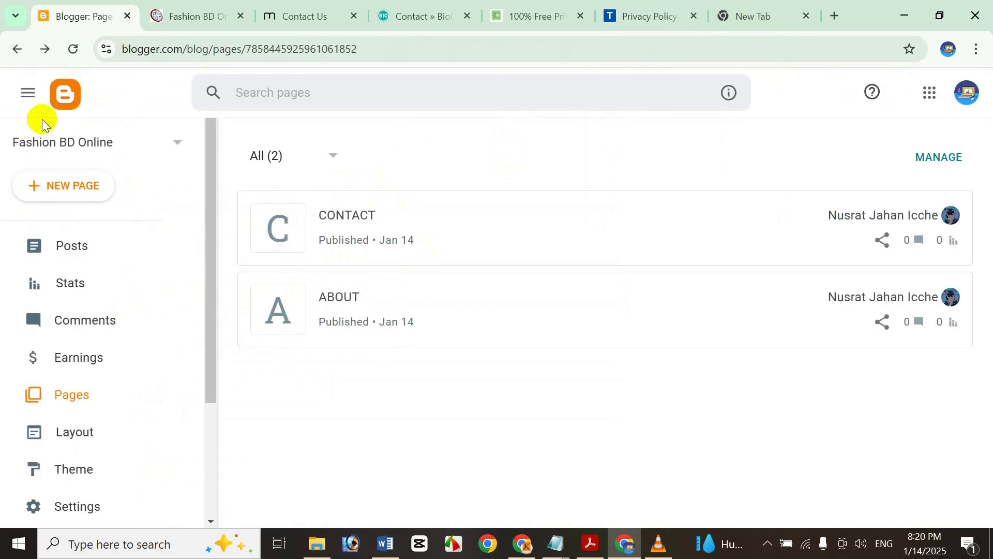
{"action": "left_click", "coordinate": [679, 12]}
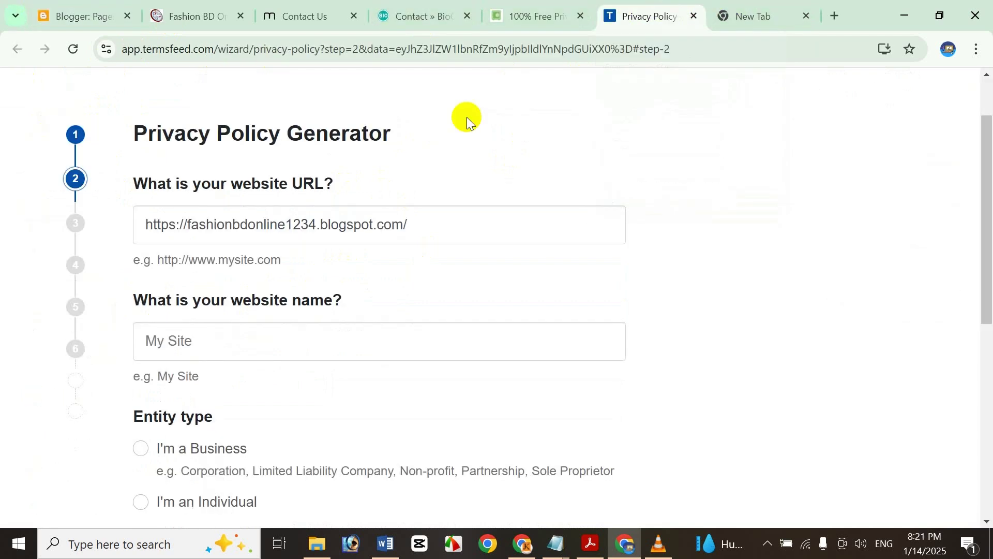
{"action": "left_click", "coordinate": [173, 354]}
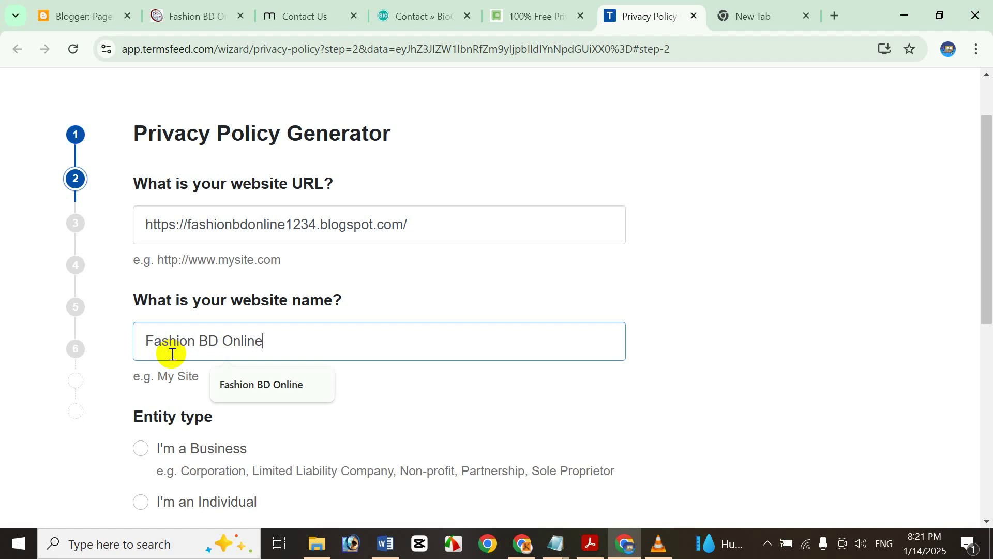
{"action": "type", "text": "Fashion BD Online"}
{"action": "key", "text": "Escape"}
- Set the entity type to Individual and the country to Bangladesh, and proceed to the wizard's personal information questions
{"action": "left_click_drag", "start_coordinate": [986, 248], "coordinate": [830, 368]}
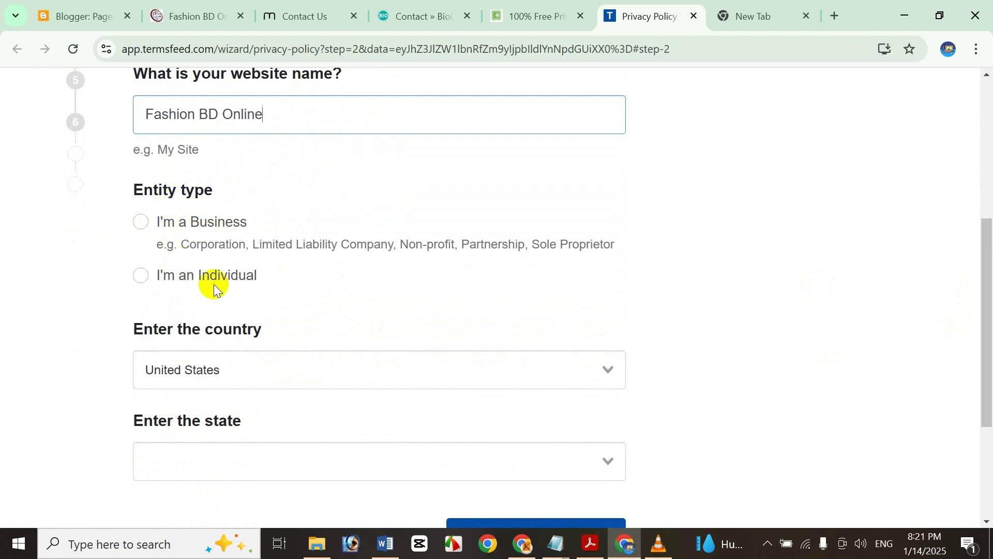
{"action": "left_click", "coordinate": [142, 274]}
{"action": "scroll", "coordinate": [166, 296], "scroll_direction": "down", "scroll_amount": 3}
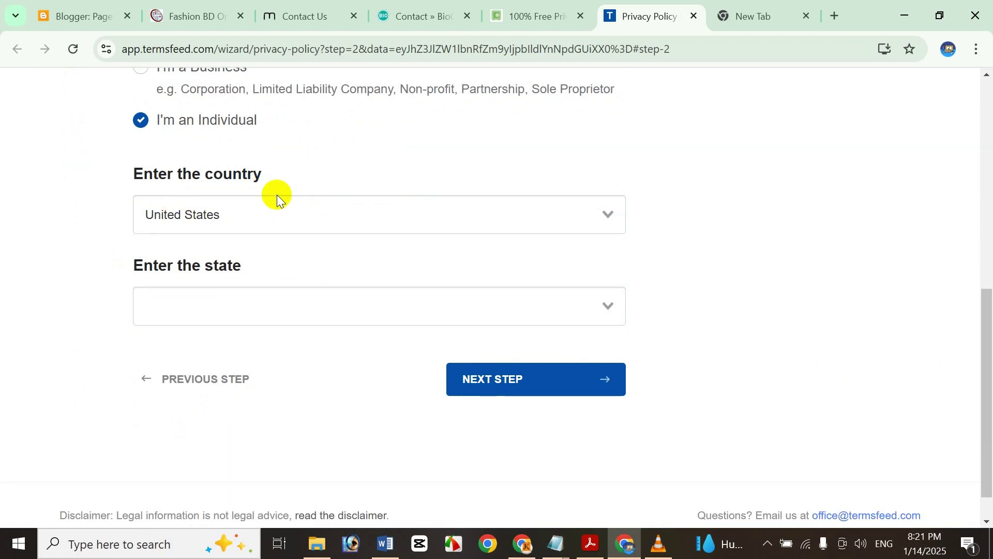
{"action": "left_click", "coordinate": [206, 215]}
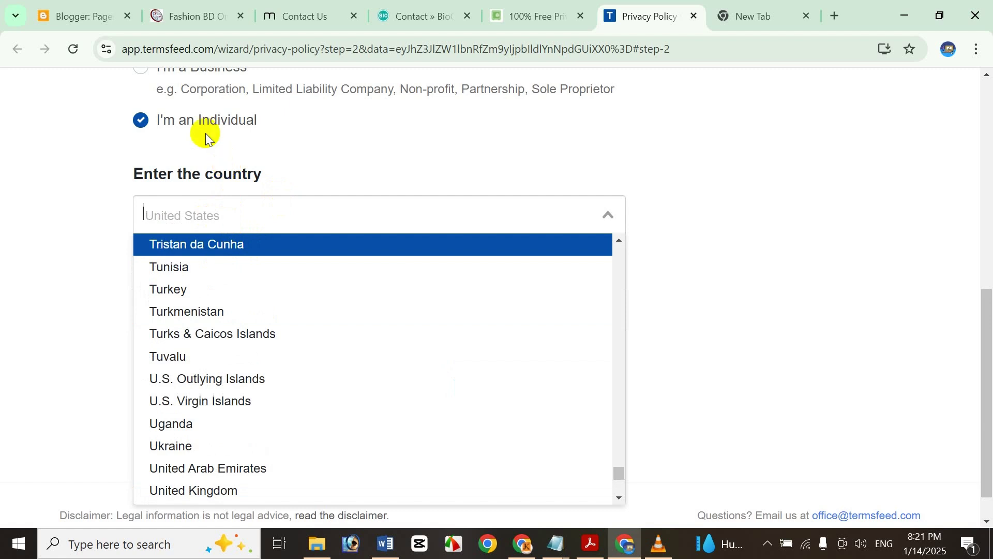
{"action": "type", "text": "bangl"}
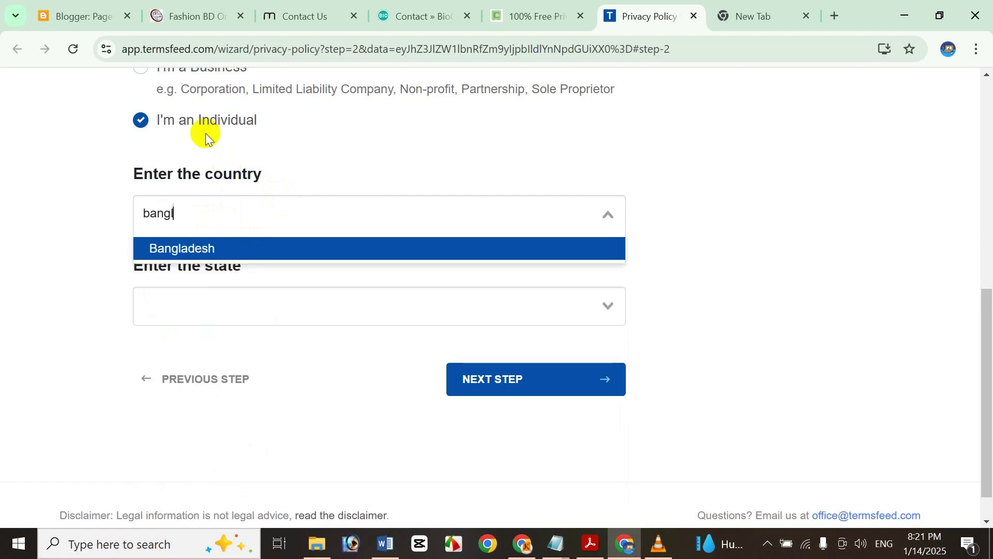
{"action": "left_click", "coordinate": [201, 251]}
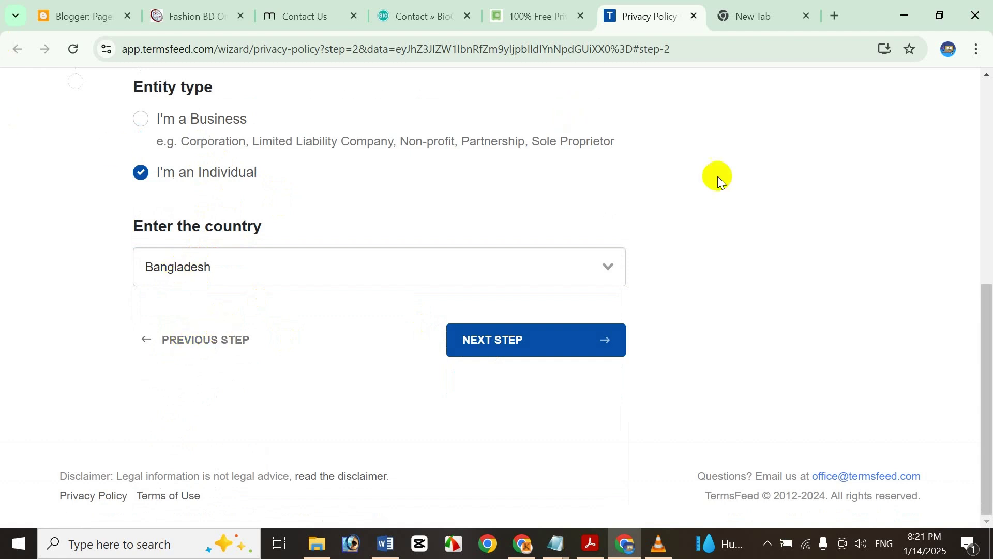
{"action": "left_click", "coordinate": [517, 337]}
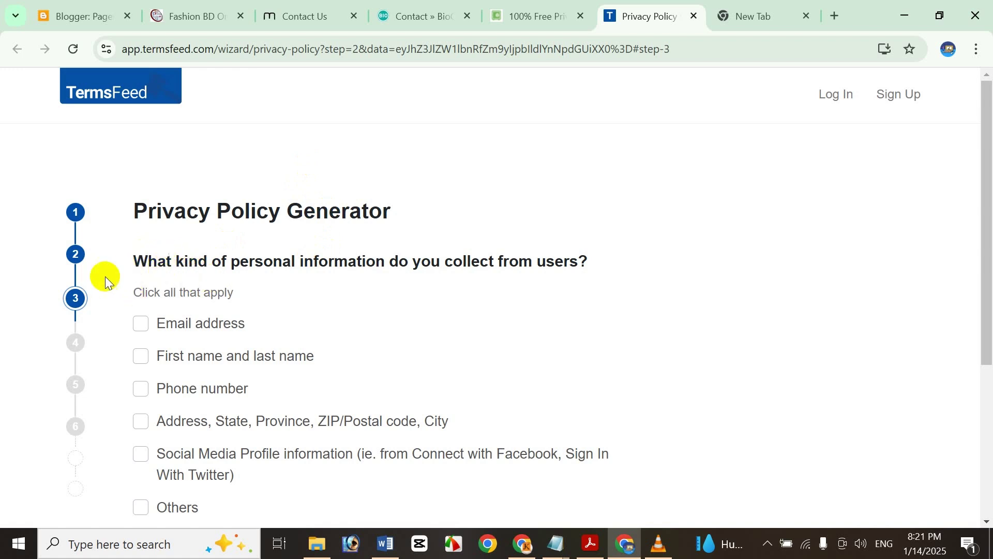
- Mark Email address as the personal information collected from users and proceed to the contact question
{"action": "left_click_drag", "start_coordinate": [985, 98], "coordinate": [975, 148]}
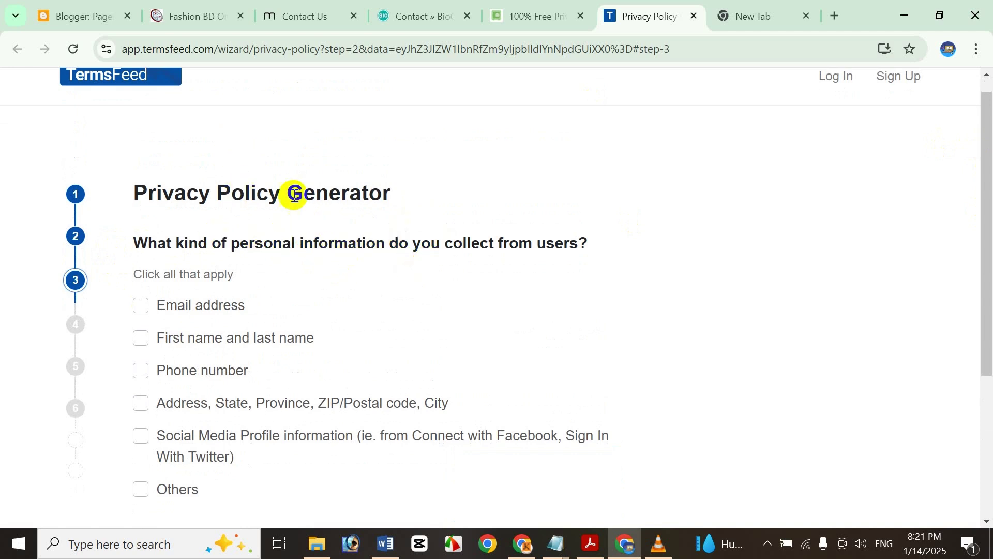
{"action": "scroll", "coordinate": [253, 241], "scroll_direction": "down", "scroll_amount": 1}
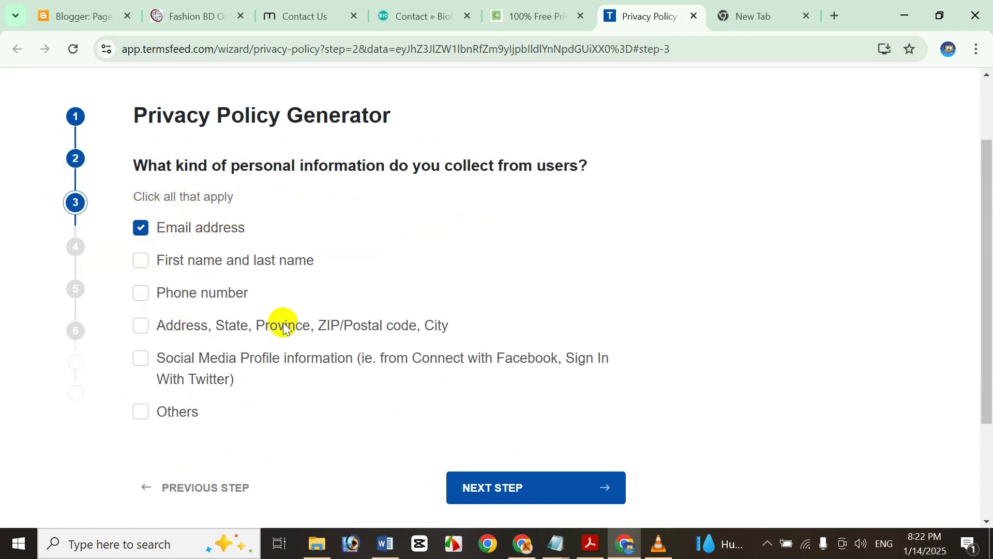
{"action": "left_click", "coordinate": [484, 487]}
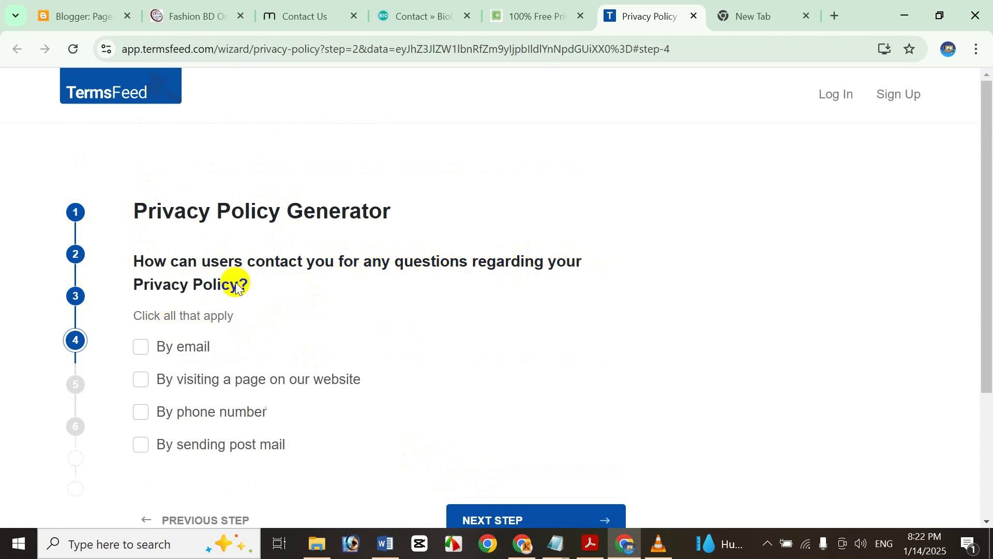
- Choose email as the privacy contact method, enter the email address copied from the Google account details, and proceed
{"action": "left_click", "coordinate": [140, 354]}
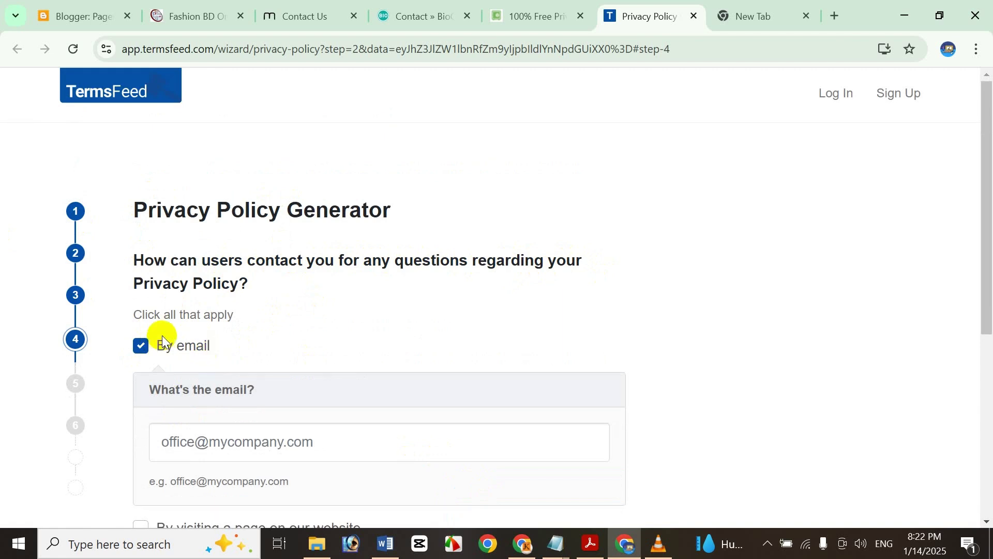
{"action": "scroll", "coordinate": [163, 333], "scroll_direction": "down", "scroll_amount": 3}
{"action": "left_click", "coordinate": [222, 288]}
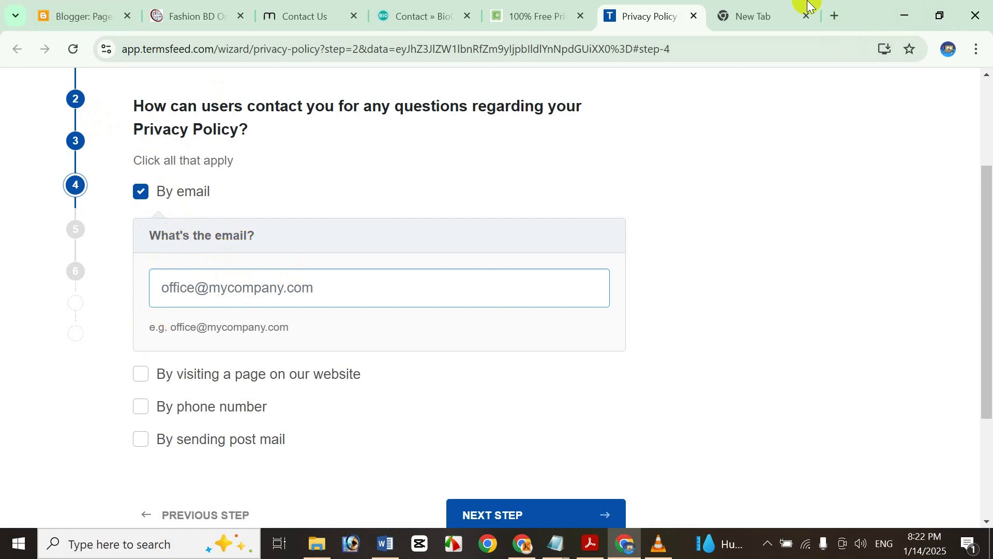
{"action": "left_click", "coordinate": [761, 8]}
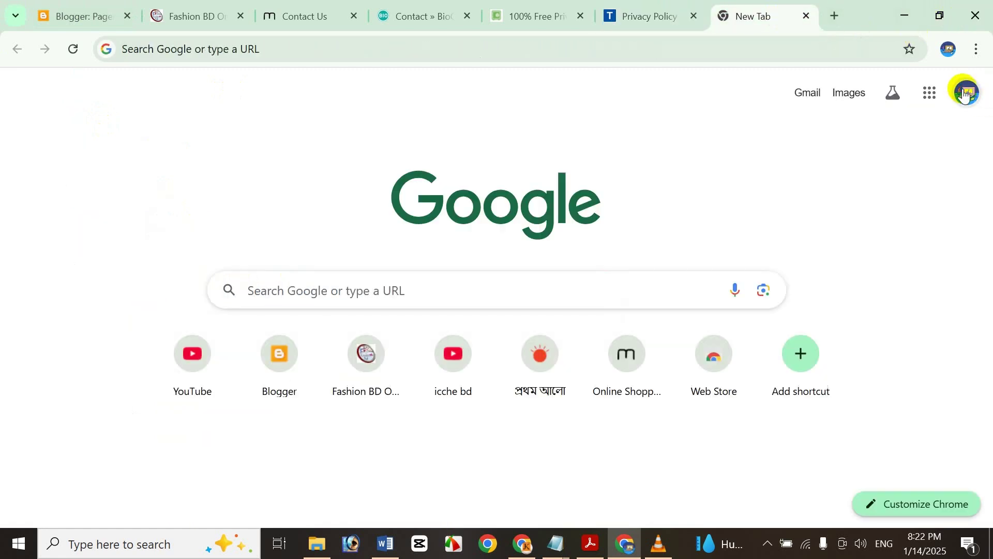
{"action": "left_click", "coordinate": [637, 10]}
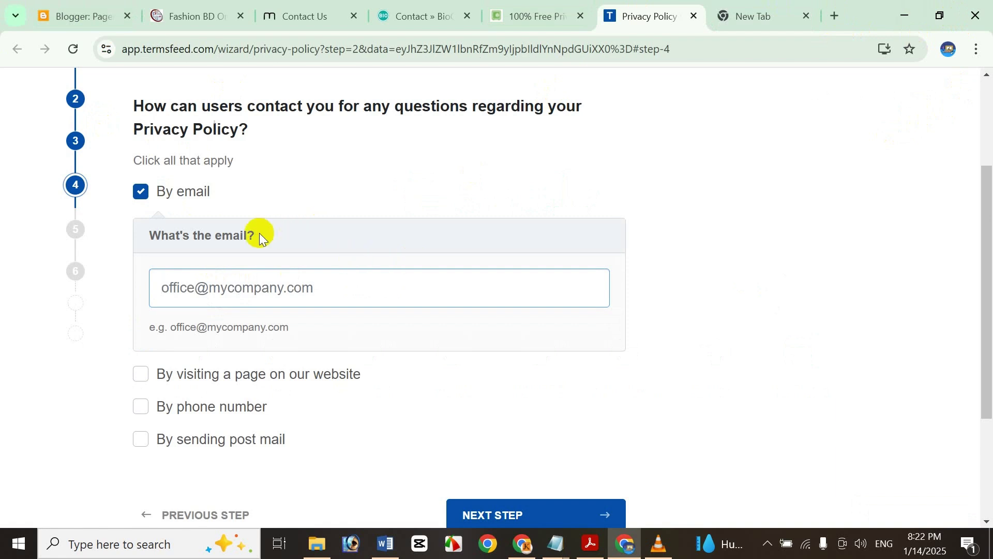
{"action": "left_click", "coordinate": [750, 8]}
{"action": "left_click", "coordinate": [982, 93]}
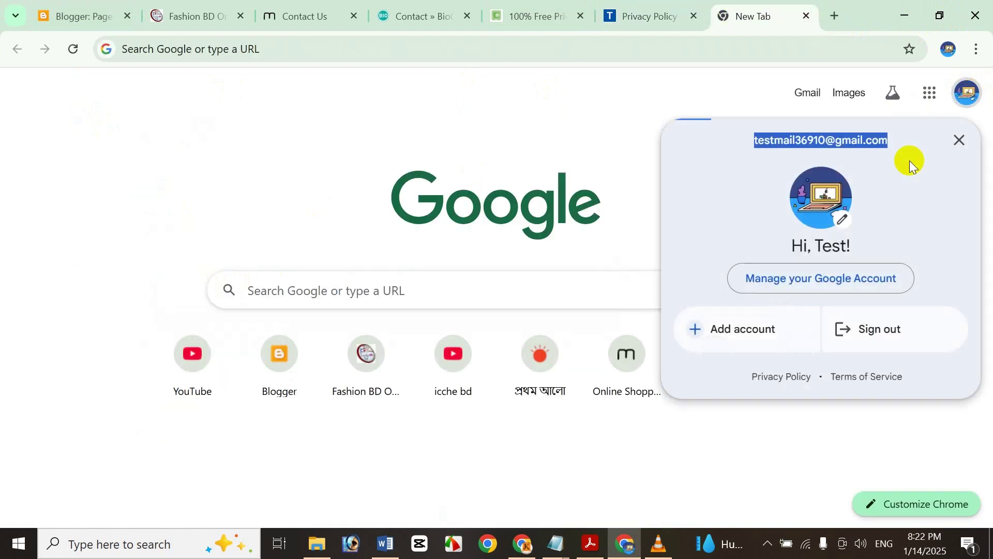
{"action": "left_click", "coordinate": [637, 10]}
{"action": "left_click", "coordinate": [278, 288]}
{"action": "key", "text": "ctrl+v"}
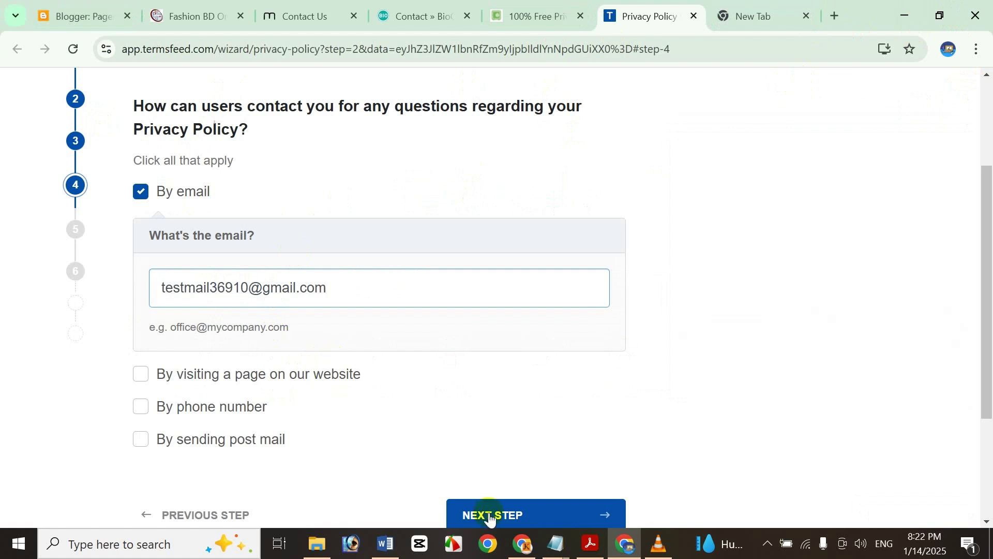
{"action": "scroll", "coordinate": [445, 388], "scroll_direction": "down", "scroll_amount": 1}
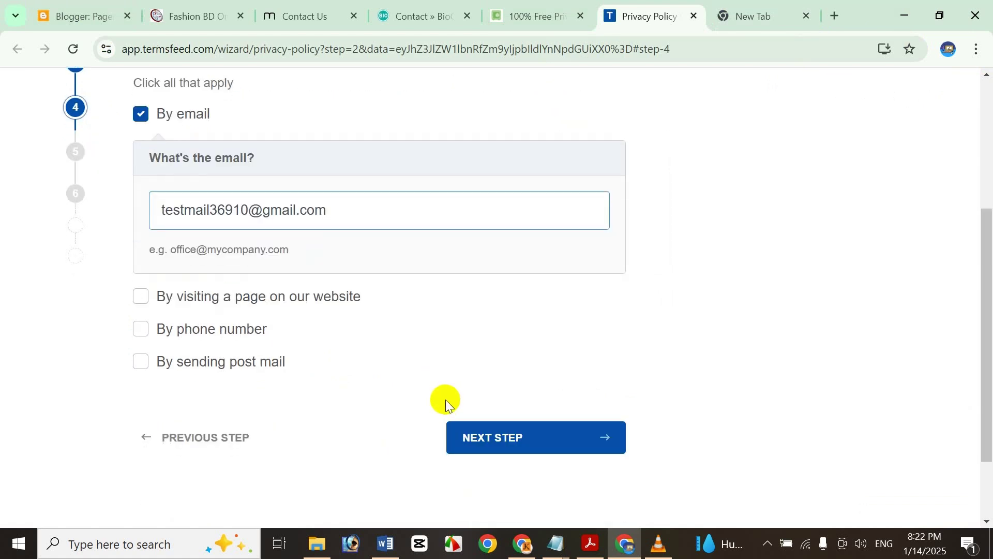
{"action": "left_click", "coordinate": [548, 440]}
- Review the Professional Privacy Policy offer and select the option to upgrade with GDPR, CCPA and CPRA provisions
{"action": "scroll", "coordinate": [226, 263], "scroll_direction": "down", "scroll_amount": 3}
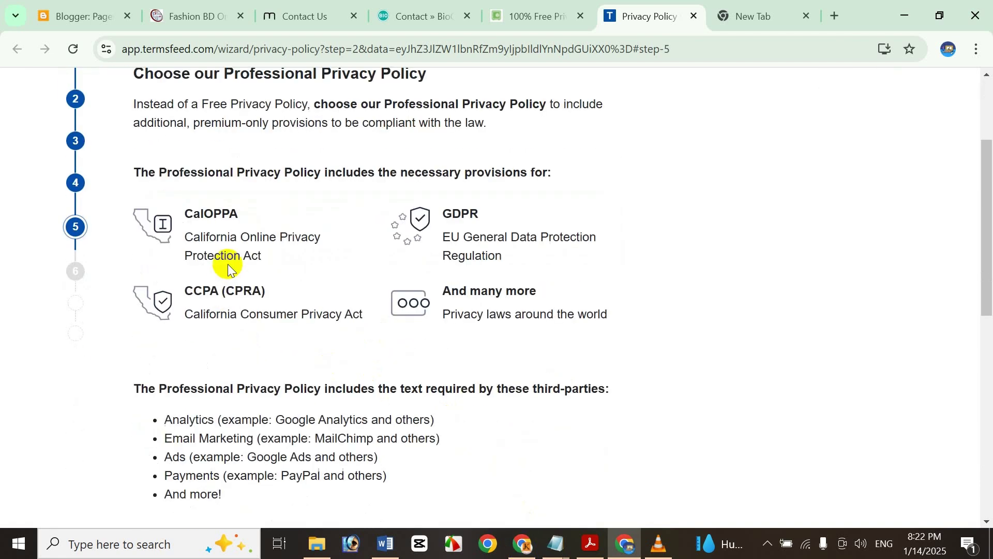
{"action": "scroll", "coordinate": [228, 268], "scroll_direction": "down", "scroll_amount": 1}
{"action": "scroll", "coordinate": [228, 266], "scroll_direction": "up", "scroll_amount": 2}
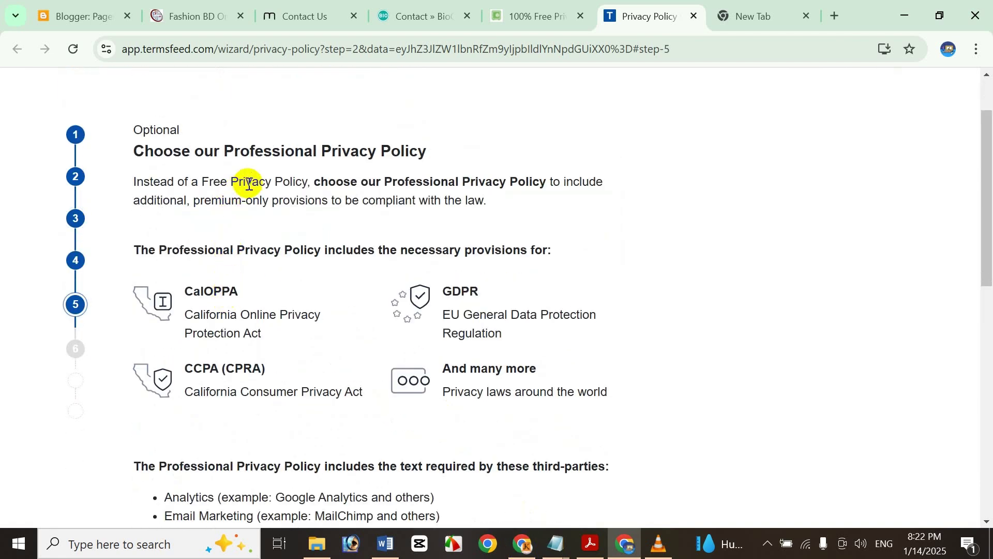
{"action": "scroll", "coordinate": [357, 284], "scroll_direction": "down", "scroll_amount": 2}
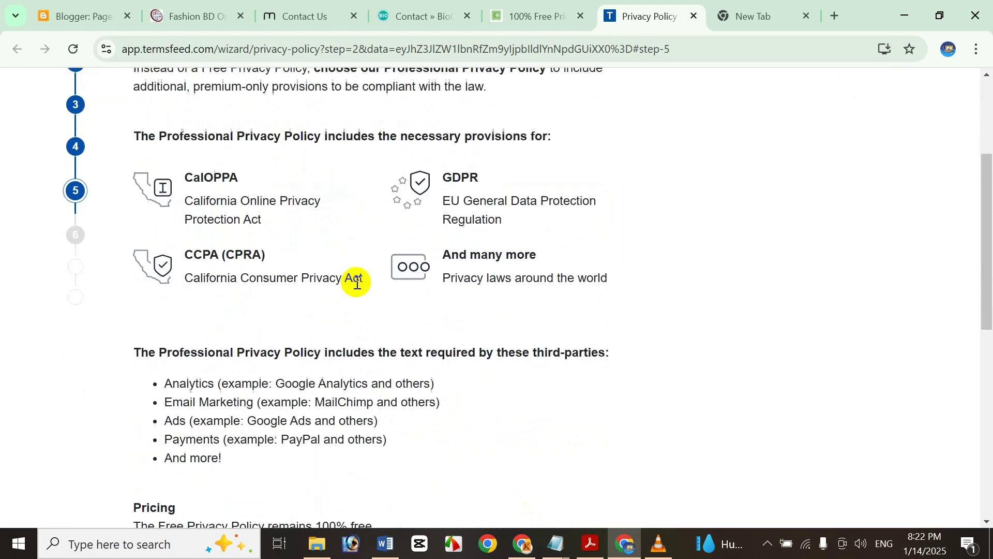
{"action": "scroll", "coordinate": [284, 350], "scroll_direction": "down", "scroll_amount": 8}
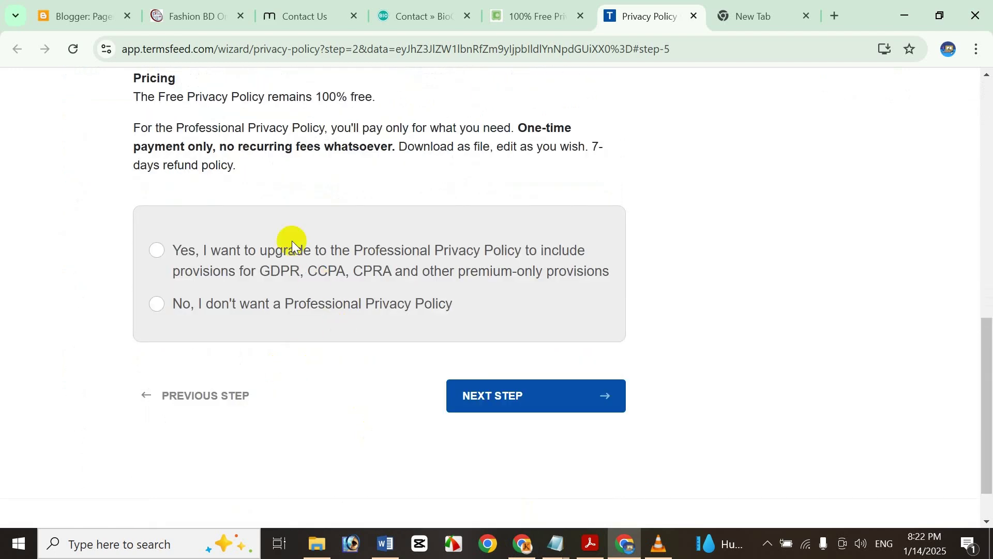
{"action": "left_click", "coordinate": [161, 252]}
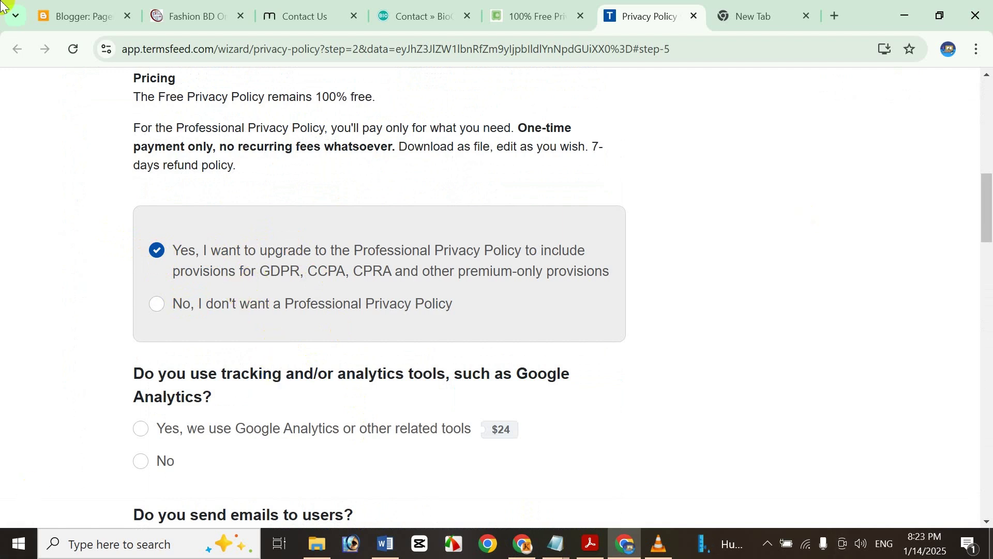
- Decline the Professional Privacy Policy upgrade and generate the free policy, giving the copied email address as the recipient
{"action": "left_click", "coordinate": [152, 304]}
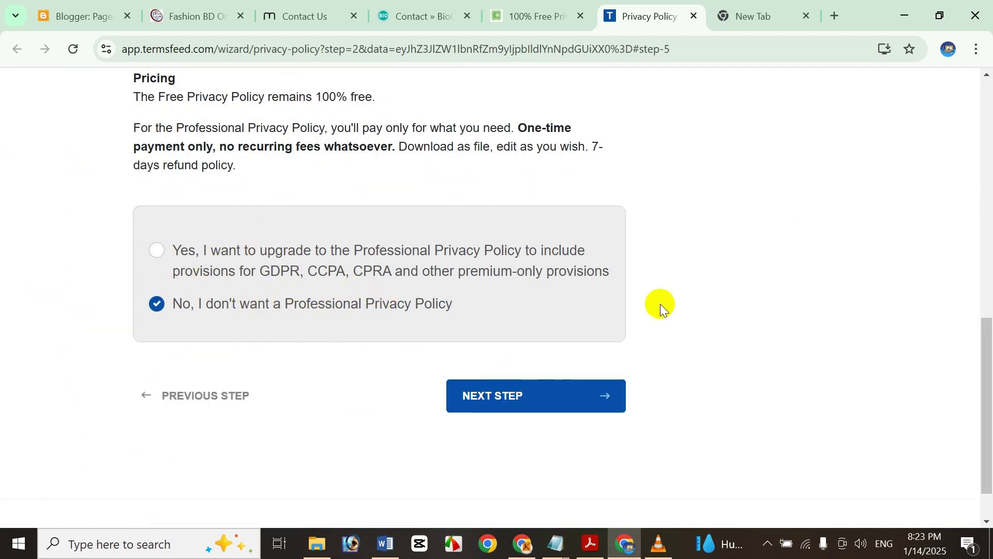
{"action": "left_click", "coordinate": [578, 404]}
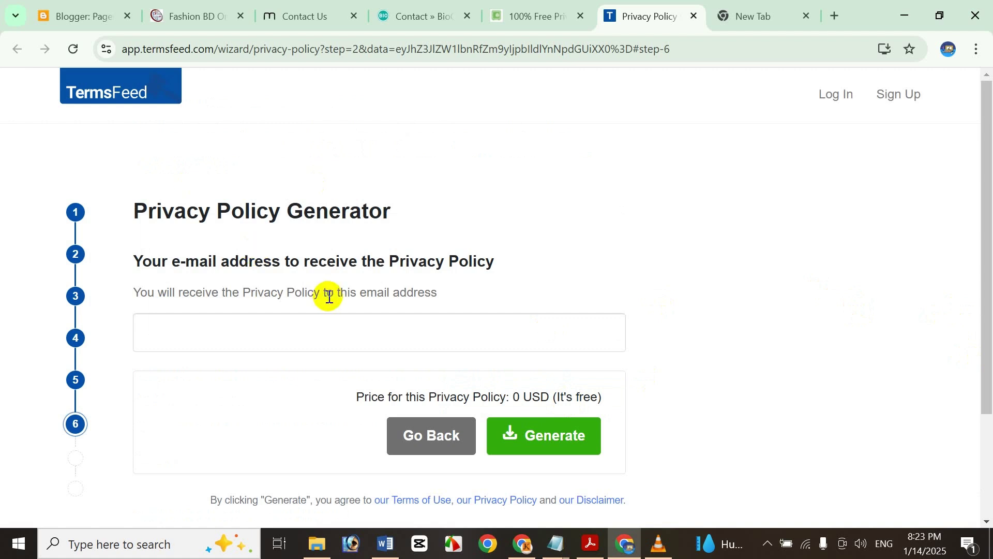
{"action": "left_click", "coordinate": [319, 330]}
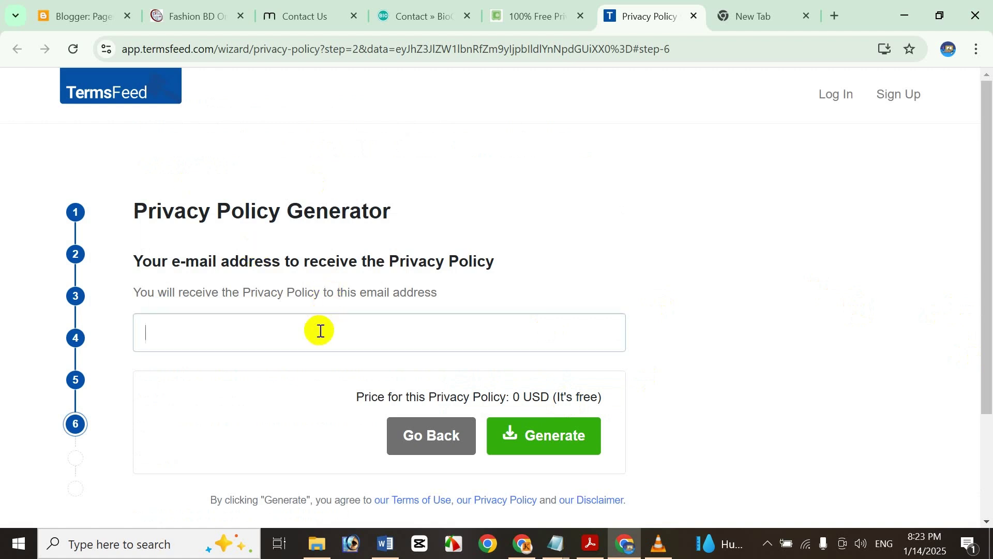
{"action": "left_click", "coordinate": [536, 288]}
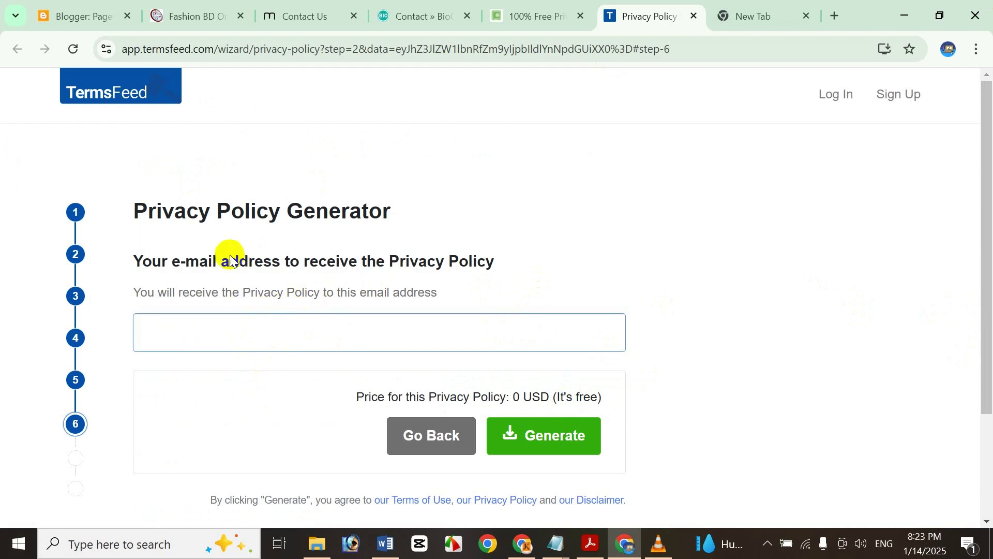
{"action": "key", "text": "ctrl+v"}
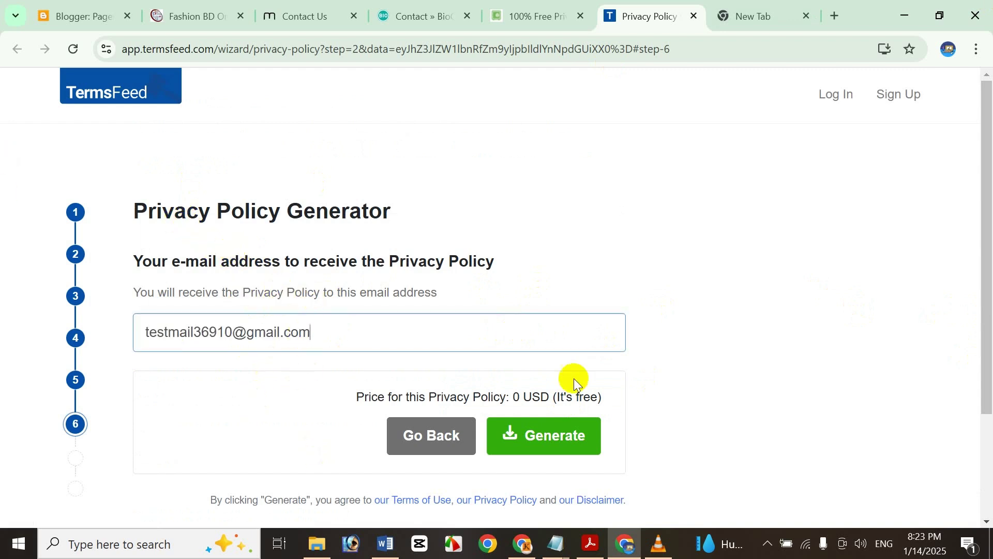
{"action": "left_click", "coordinate": [564, 437]}
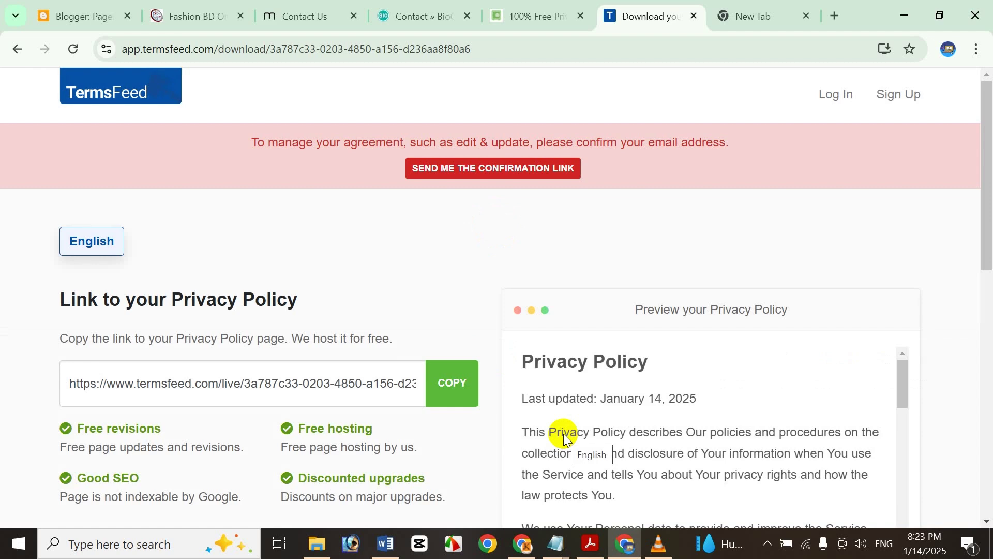
- Copy the full HTML code of the generated Privacy Policy to the clipboard
{"action": "scroll", "coordinate": [402, 312], "scroll_direction": "down", "scroll_amount": 4}
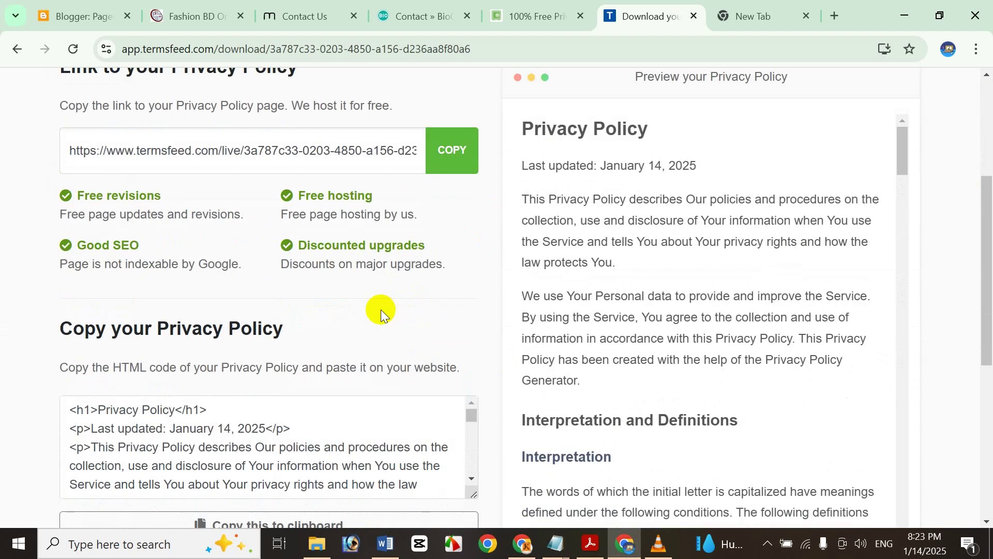
{"action": "scroll", "coordinate": [381, 310], "scroll_direction": "down", "scroll_amount": 4}
{"action": "left_click", "coordinate": [291, 285]}
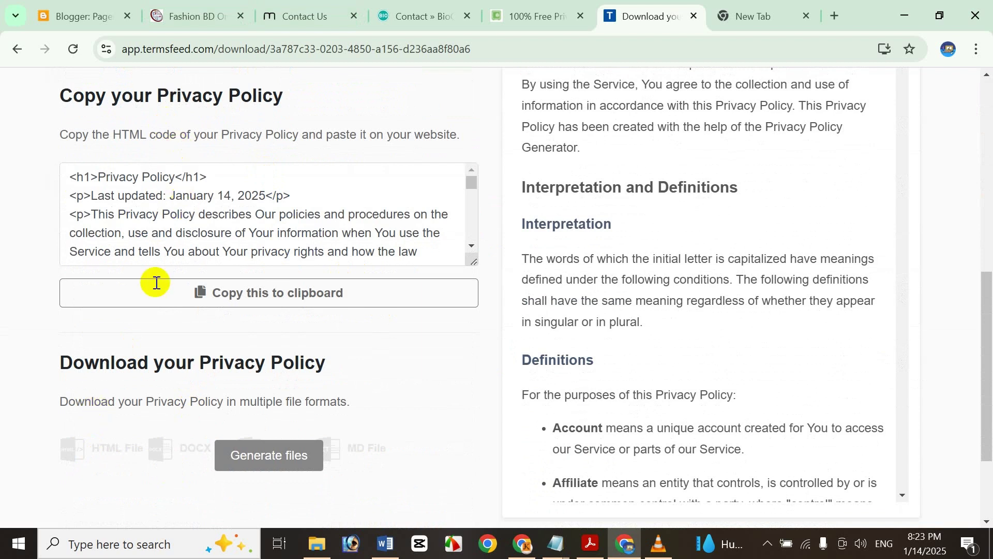
{"action": "left_click", "coordinate": [252, 304]}
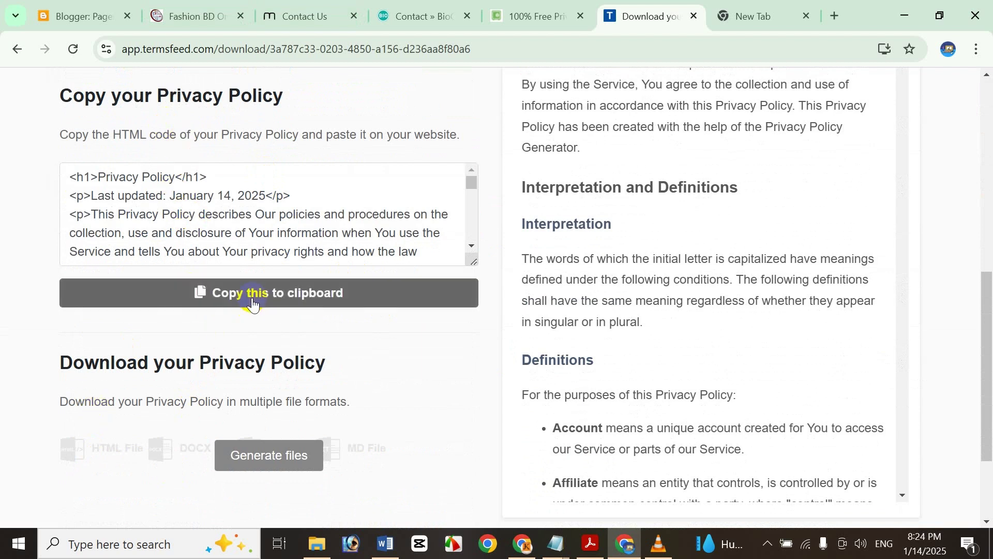
{"action": "left_click", "coordinate": [259, 299]}
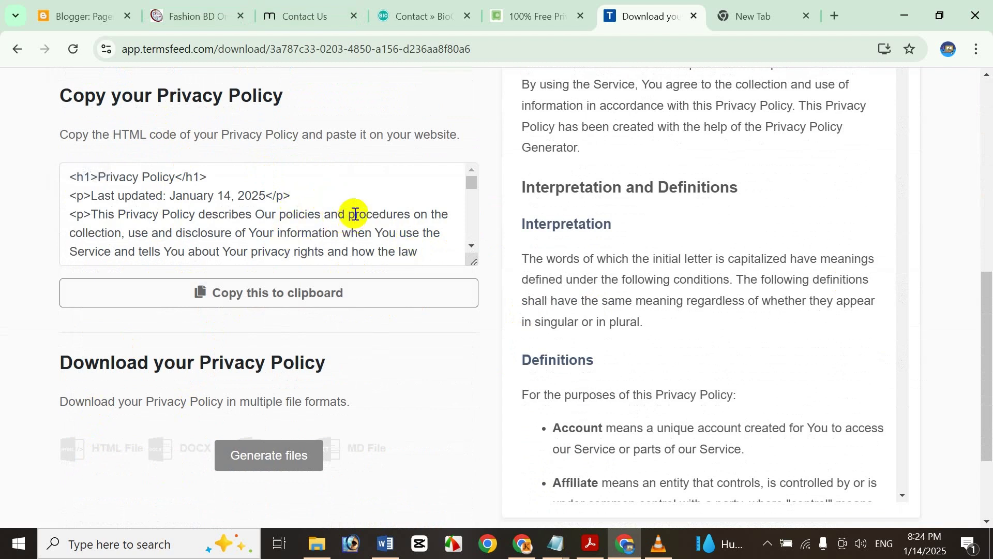
- Switch to Blogger and start a new page titled "Privacy Policy"
{"action": "left_click", "coordinate": [42, 5]}
{"action": "left_click", "coordinate": [83, 181]}
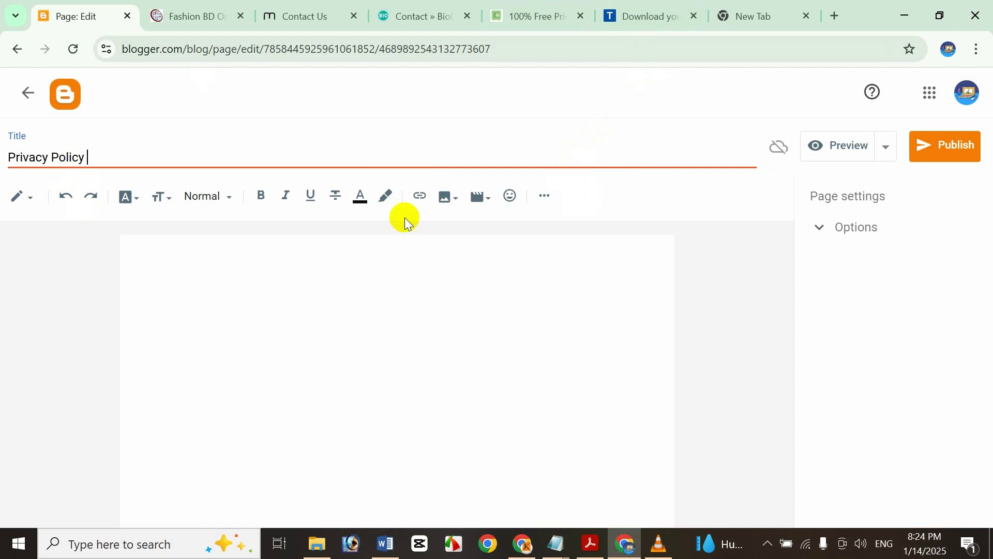
{"action": "left_click", "coordinate": [191, 266]}
{"action": "key", "text": "ctrl+v"}
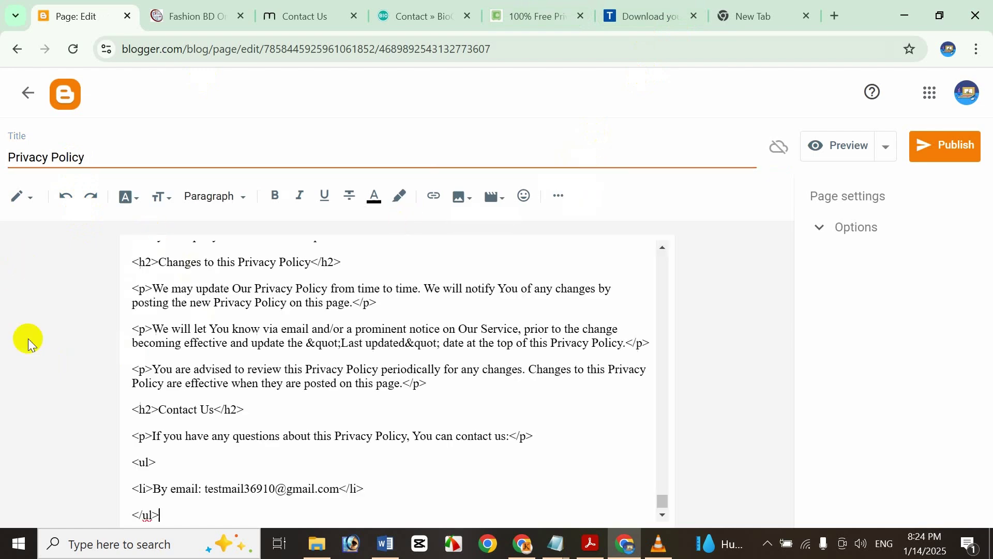
{"action": "left_click", "coordinate": [666, 390]}
{"action": "left_click_drag", "start_coordinate": [666, 390], "coordinate": [664, 252]}
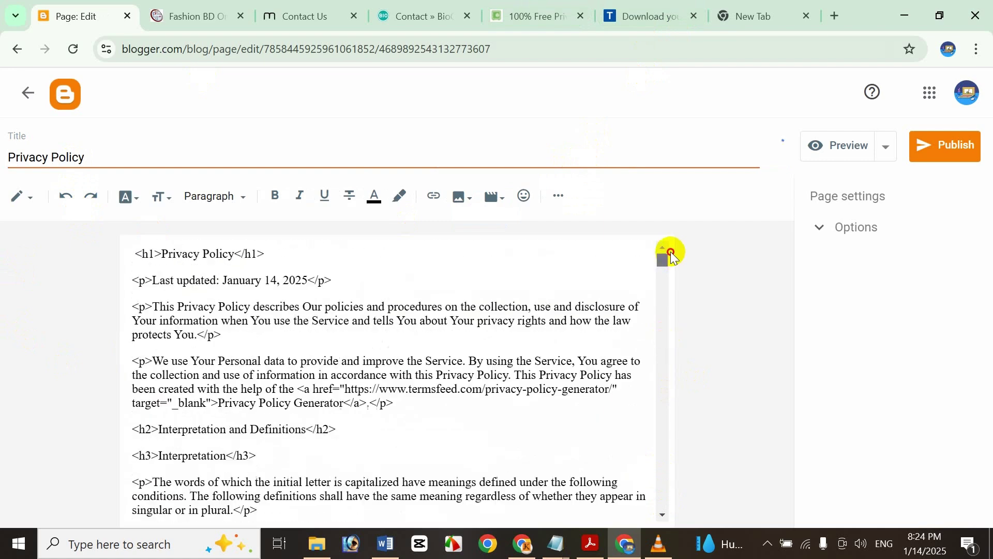
{"action": "key", "text": "ctrl+a"}
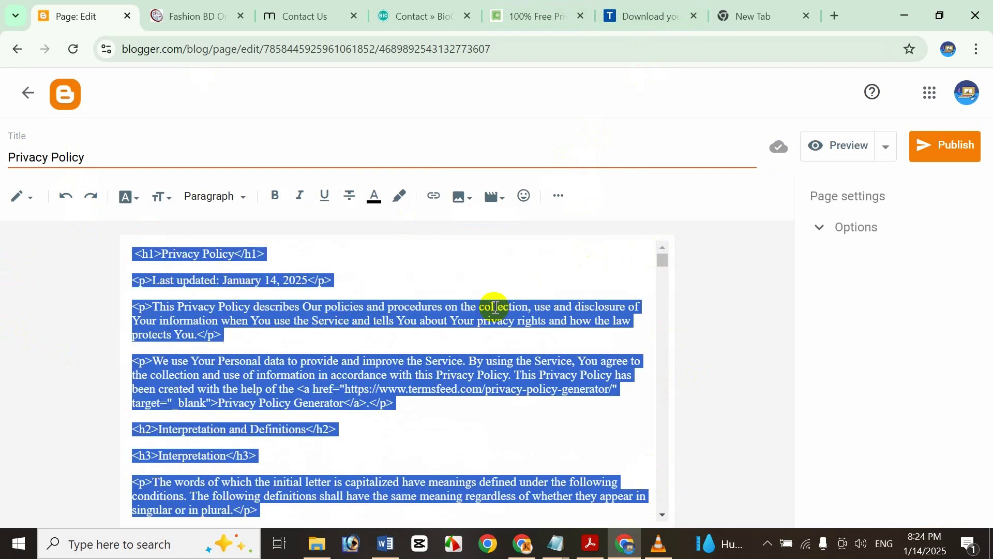
{"action": "key", "text": "Delete"}
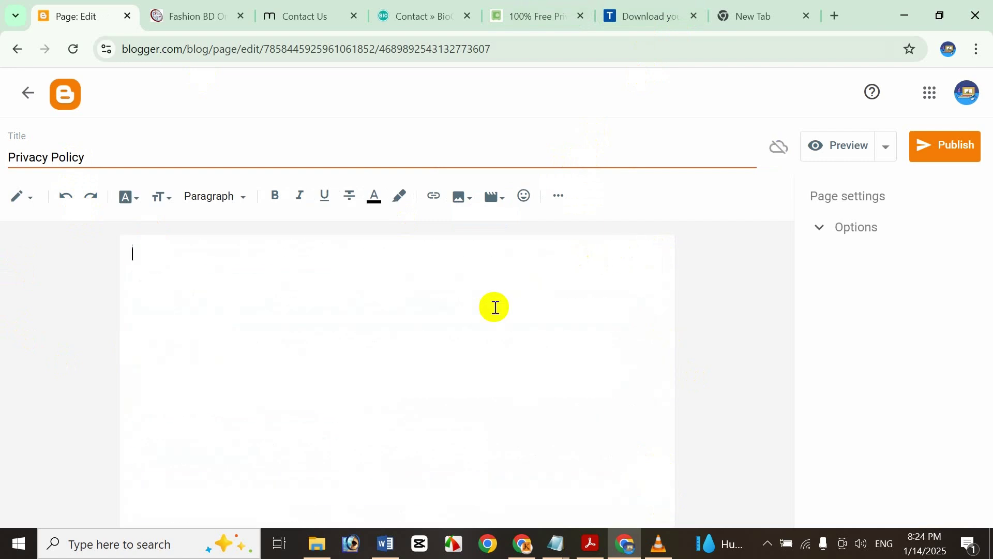
- Switch the page editor to HTML view and replace the placeholder markup with the copied Privacy Policy code
{"action": "left_click", "coordinate": [18, 195]}
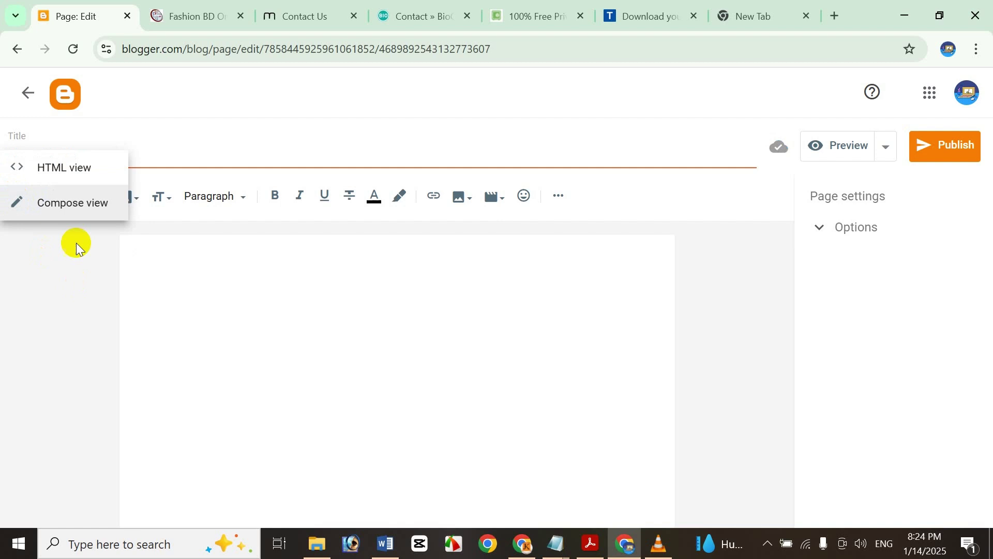
{"action": "left_click", "coordinate": [73, 166]}
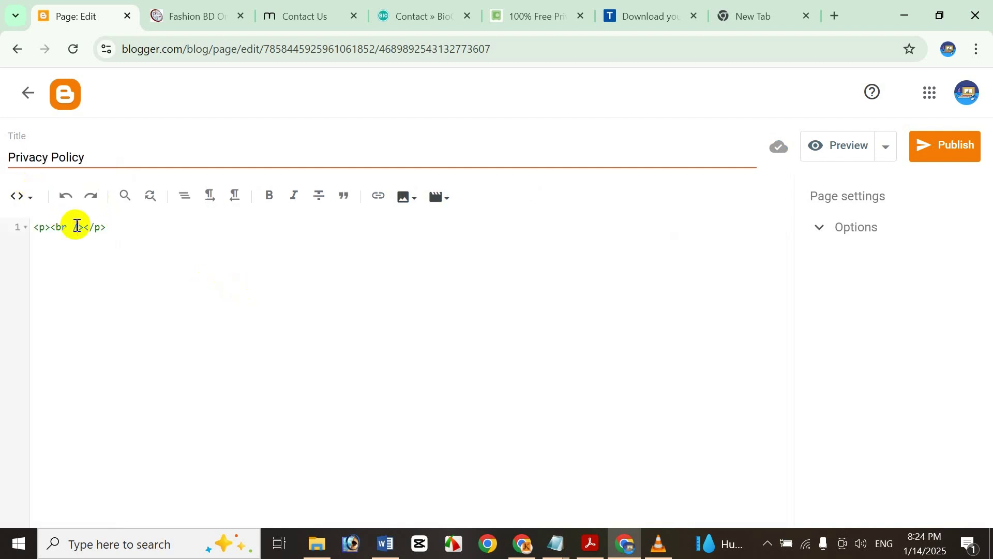
{"action": "key", "text": "ctrl+a"}
{"action": "key", "text": "BackSpace"}
{"action": "key", "text": "ctrl+v"}
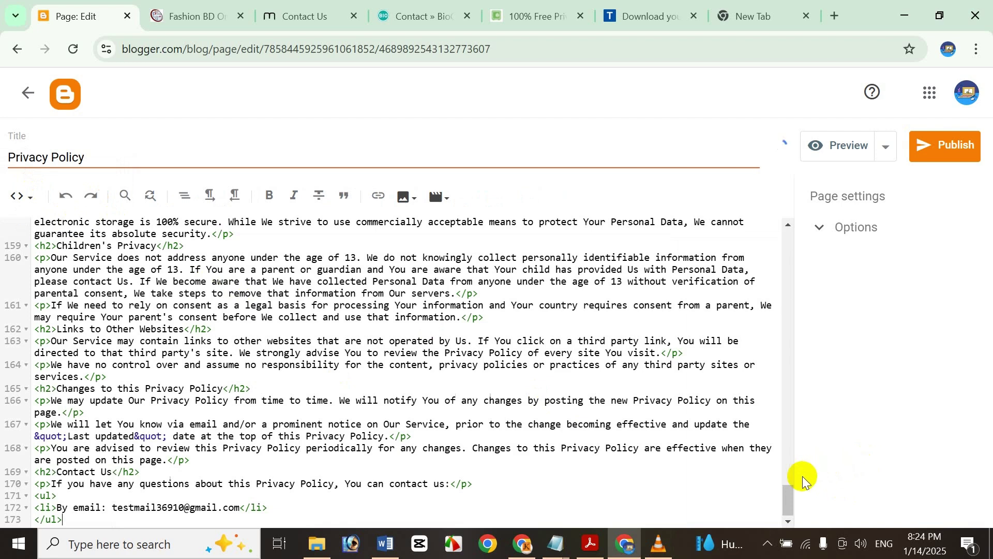
- Switch the editor back to Compose view and look through the formatted Privacy Policy text
{"action": "left_click", "coordinate": [781, 382]}
{"action": "left_click_drag", "start_coordinate": [781, 382], "coordinate": [93, 122]}
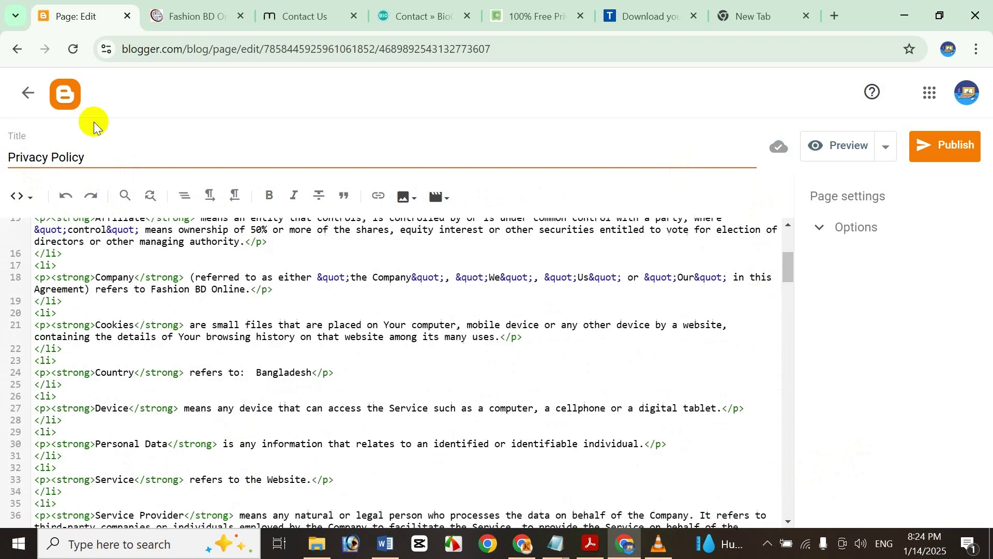
{"action": "left_click", "coordinate": [30, 197]}
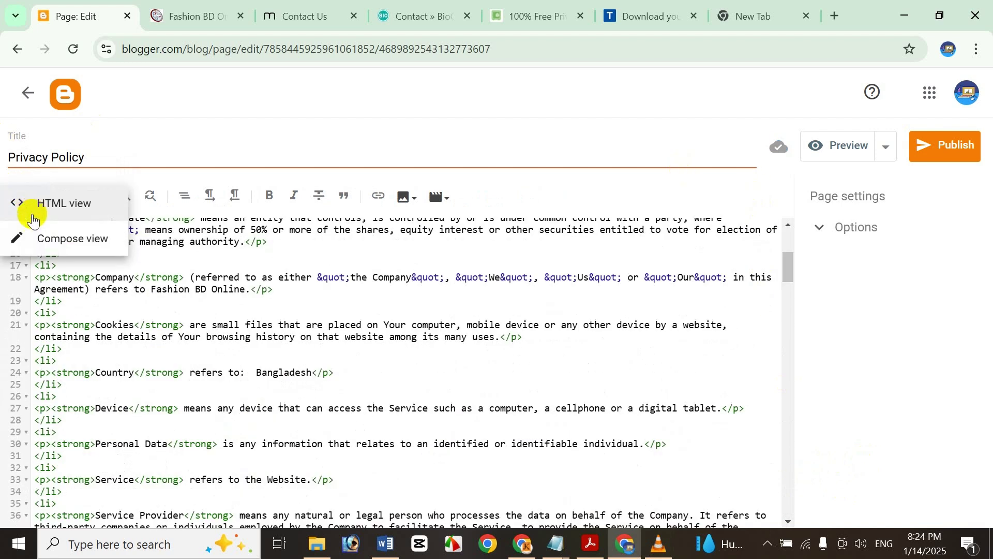
{"action": "left_click", "coordinate": [61, 237]}
{"action": "scroll", "coordinate": [359, 305], "scroll_direction": "down", "scroll_amount": 10}
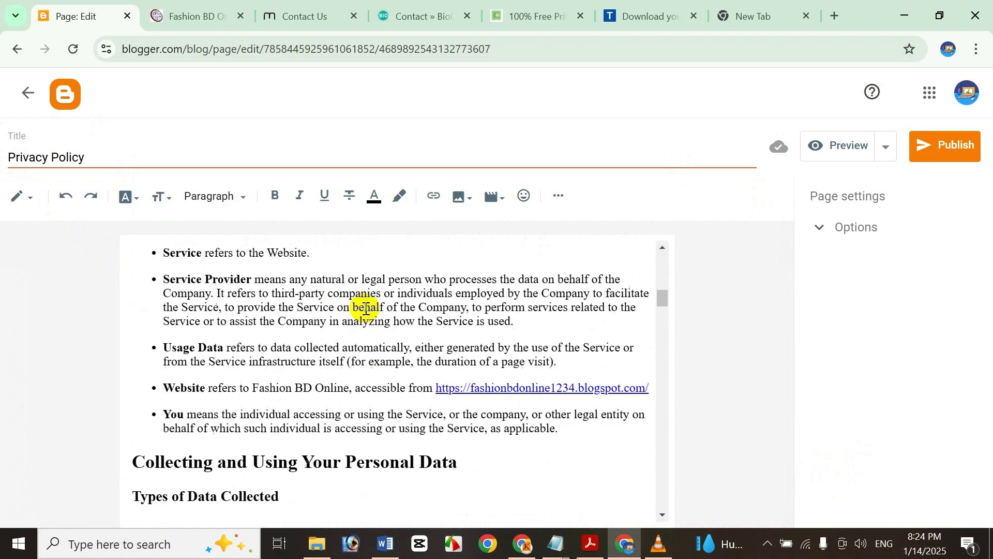
{"action": "scroll", "coordinate": [366, 309], "scroll_direction": "down", "scroll_amount": 20}
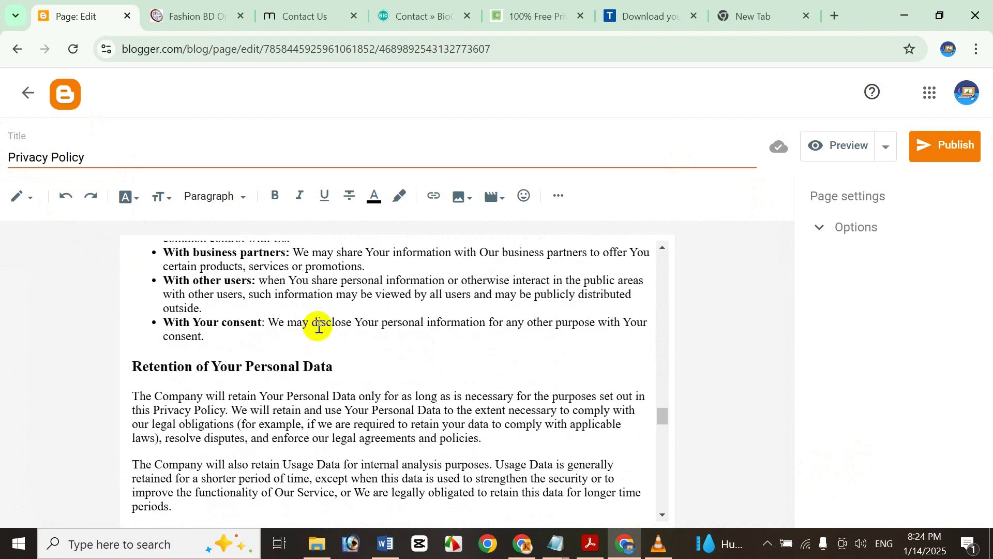
{"action": "scroll", "coordinate": [318, 327], "scroll_direction": "up", "scroll_amount": 20}
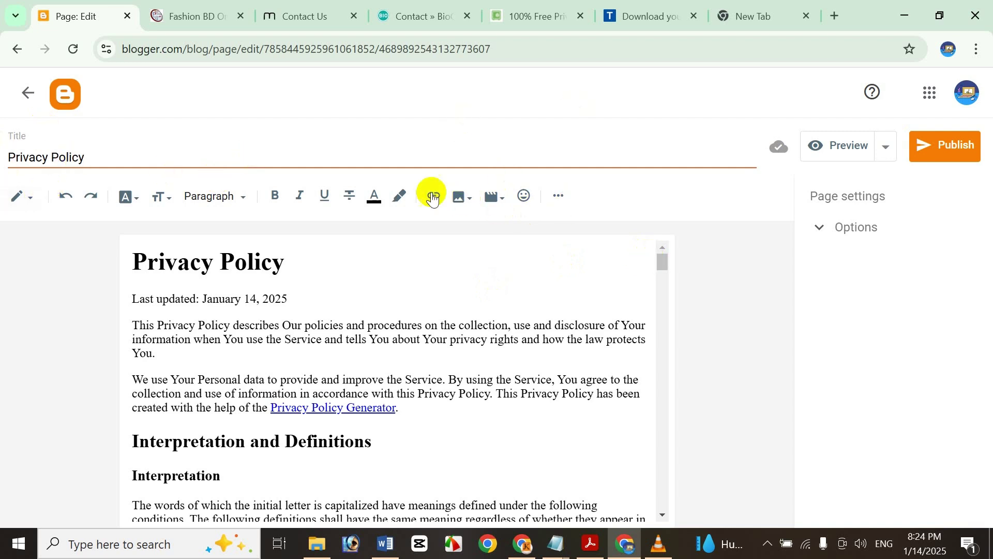
- Check the page's reader comments option and publish the Privacy Policy page to the blog
{"action": "left_click", "coordinate": [835, 226]}
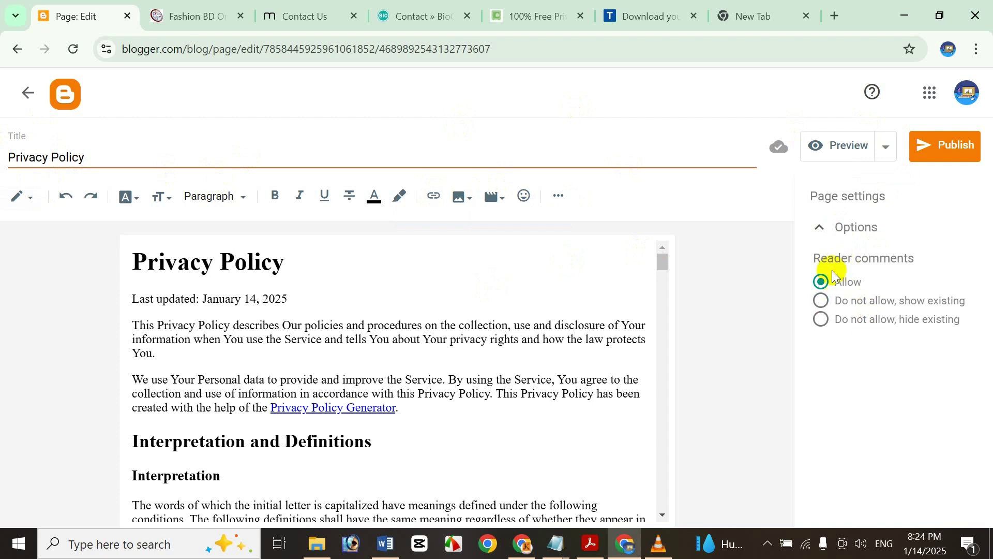
{"action": "left_click", "coordinate": [845, 238]}
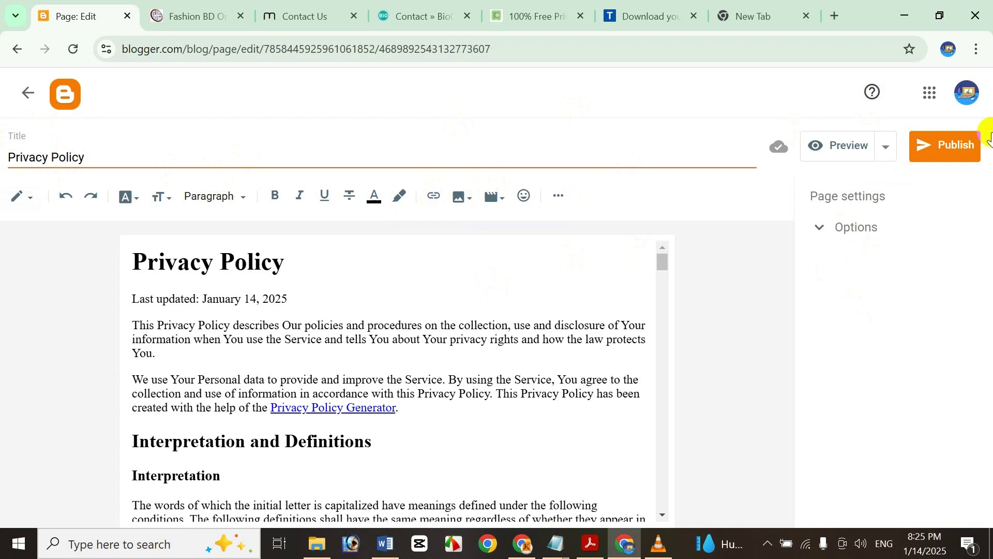
{"action": "left_click", "coordinate": [945, 154]}
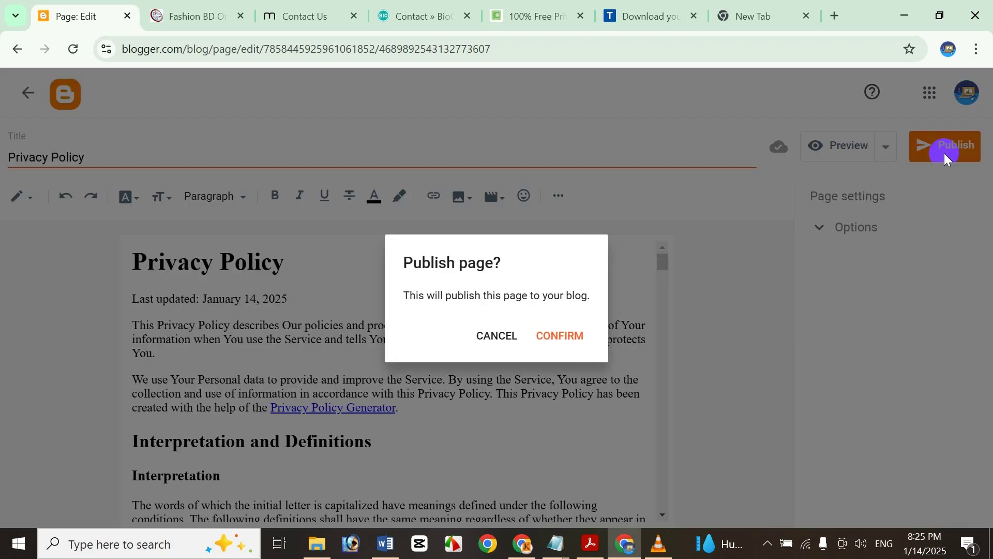
{"action": "left_click", "coordinate": [563, 338]}
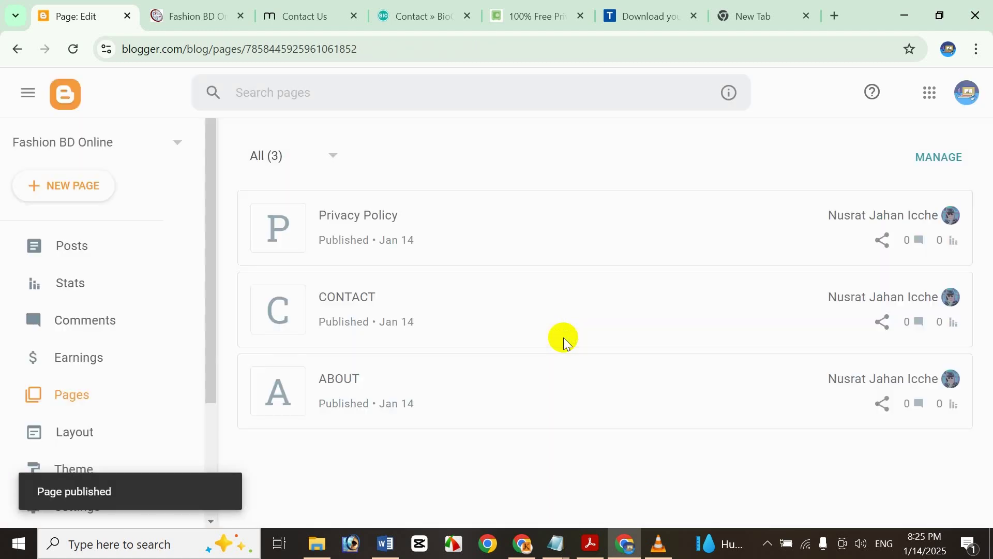
{"action": "mouse_move", "coordinate": [564, 337]}
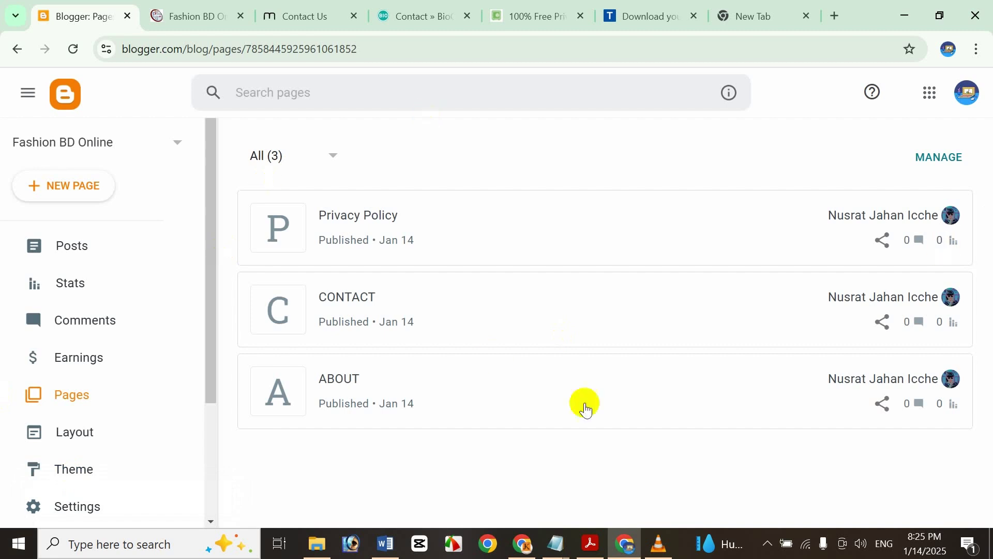
- Close the blank, TermsFeed, Privacy Policy Generator, BioCaption and Manja contact pages, keeping Blogger and the Fashion BD Online blog open
{"action": "left_click", "coordinate": [754, 11]}
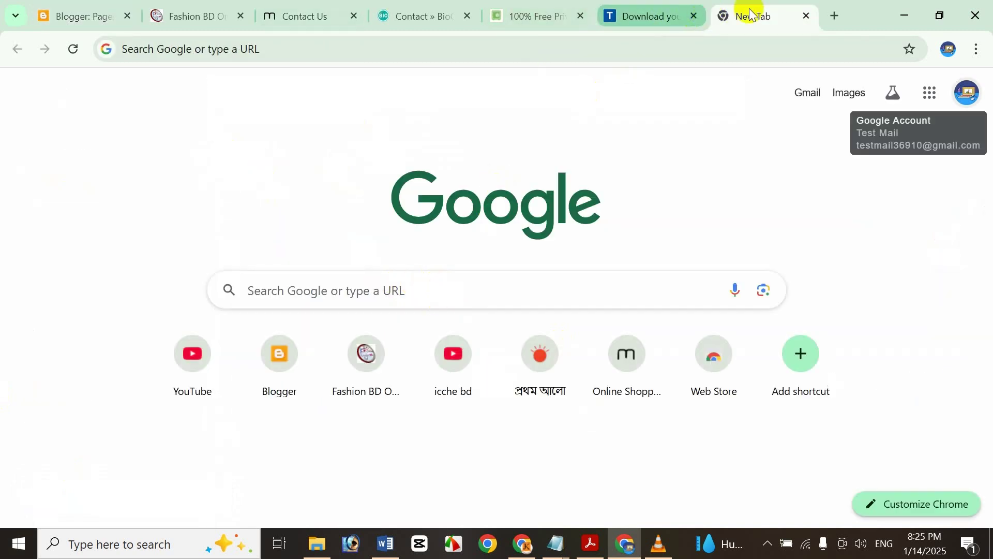
{"action": "left_click", "coordinate": [805, 16]}
{"action": "left_click", "coordinate": [807, 16]}
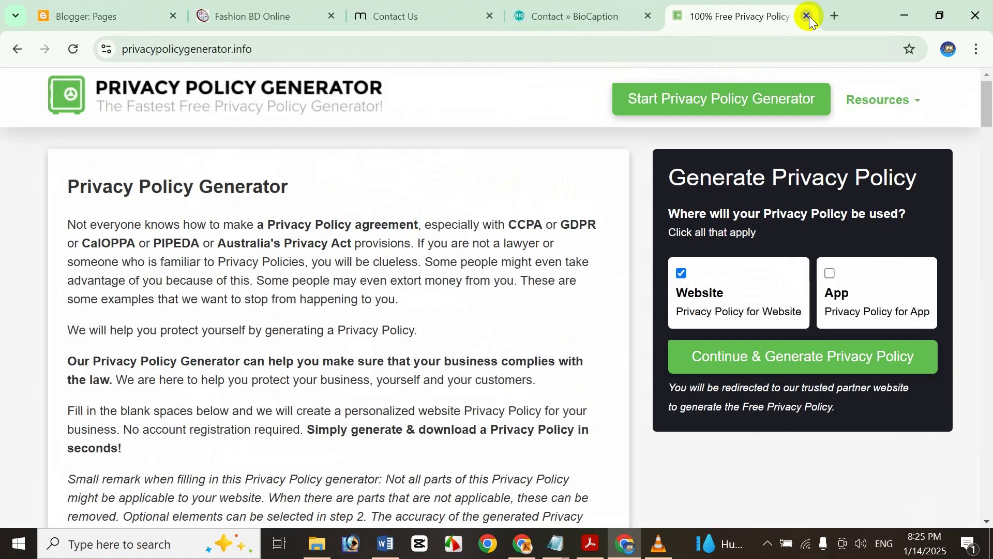
{"action": "left_click", "coordinate": [807, 16]}
{"action": "left_click", "coordinate": [753, 16]}
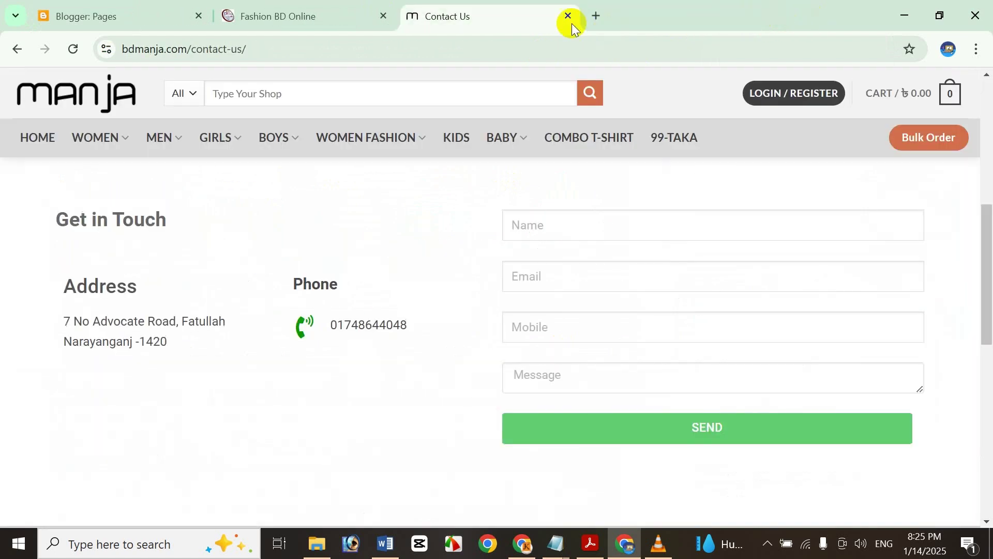
{"action": "left_click", "coordinate": [568, 17]}
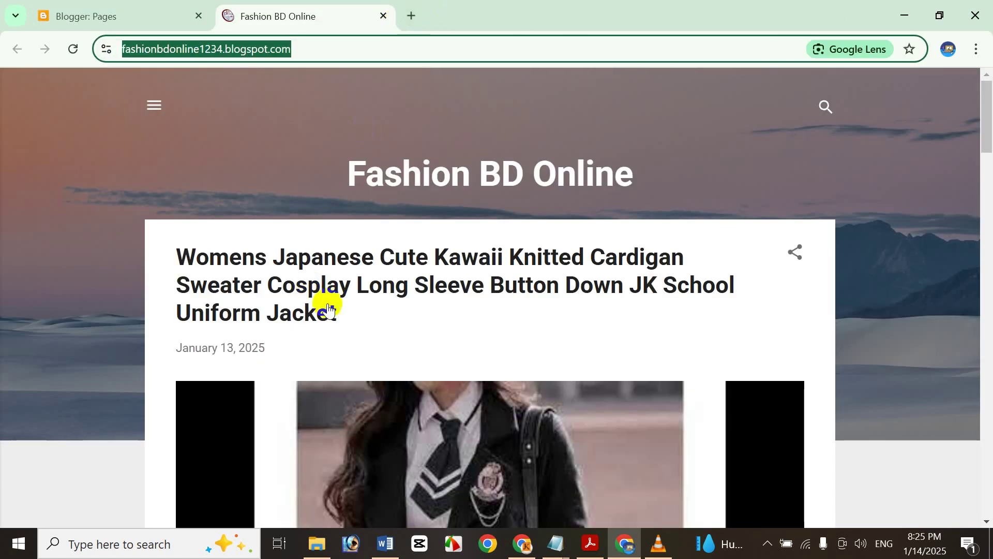
- Search Google for "disclaimer generator for blogger" in a new browser tab and open the disclaimergenerator.net site
{"action": "left_click", "coordinate": [412, 15]}
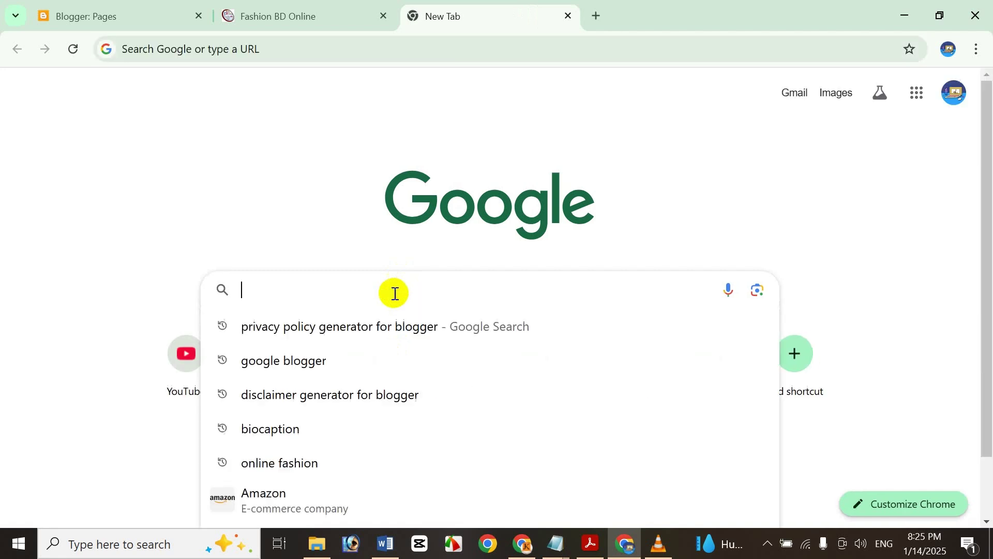
{"action": "left_click", "coordinate": [366, 397]}
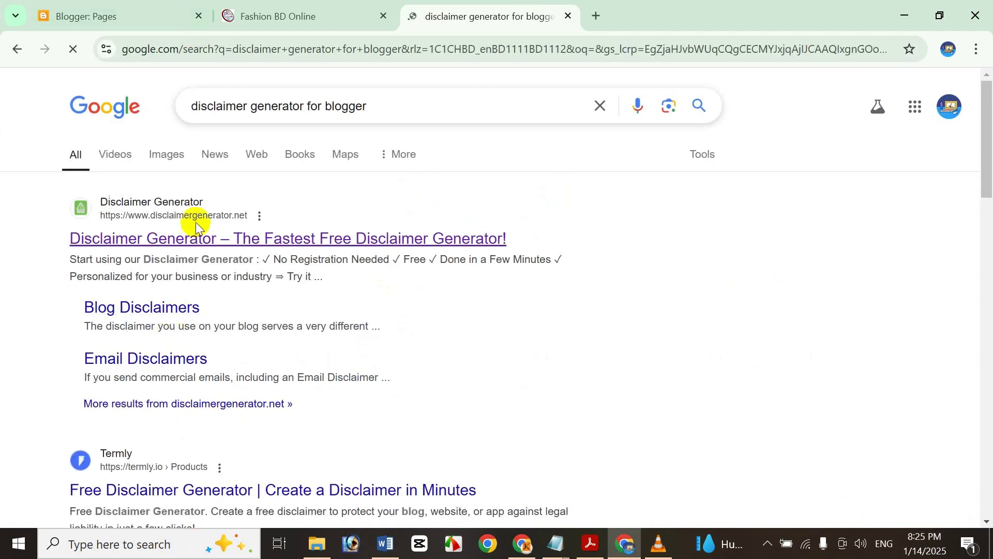
{"action": "left_click", "coordinate": [195, 236]}
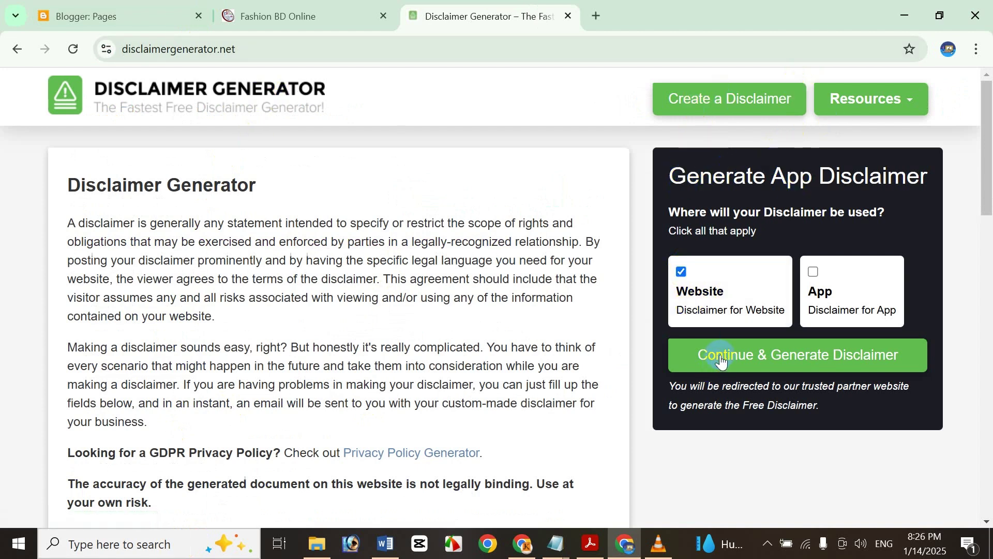
{"action": "left_click", "coordinate": [737, 357]}
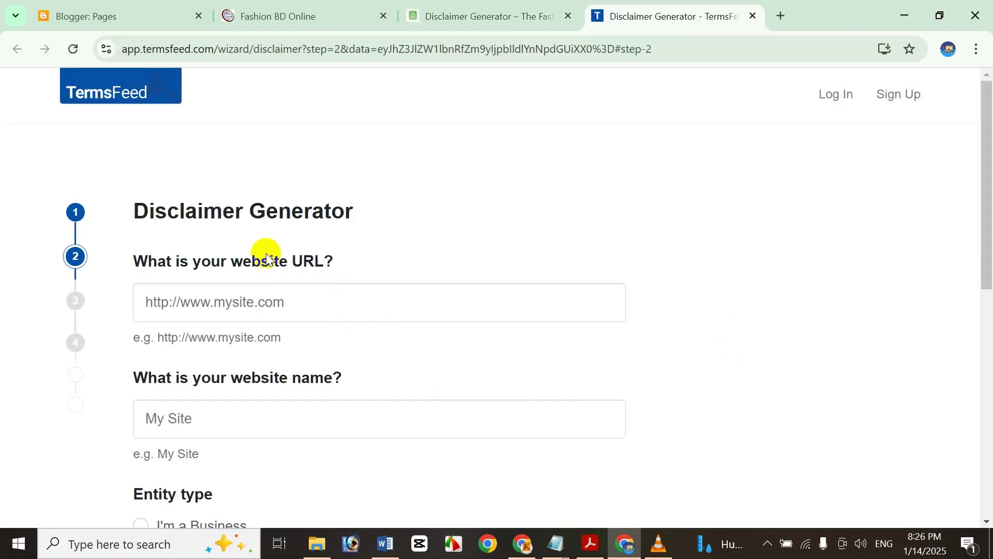
{"action": "left_click", "coordinate": [276, 310]}
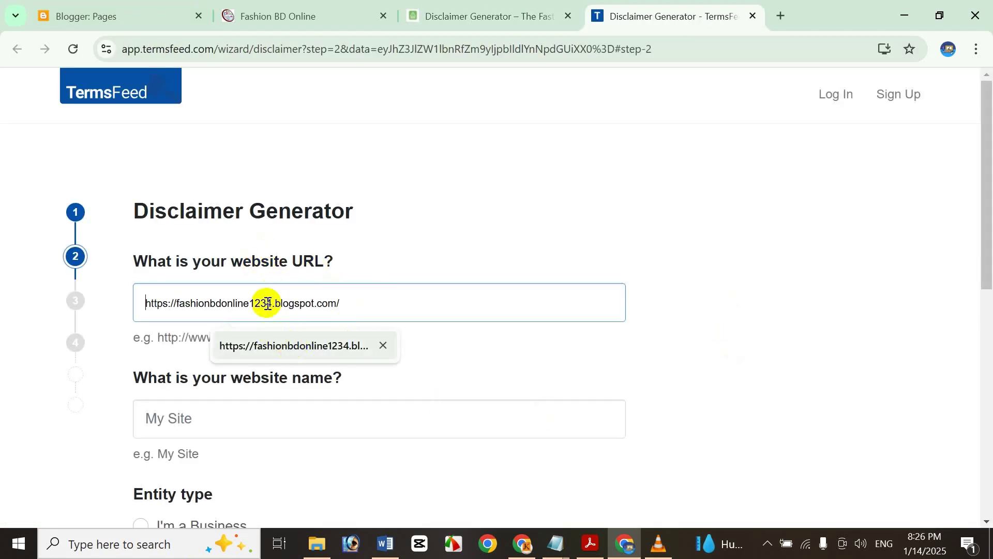
{"action": "left_click", "coordinate": [305, 350]}
{"action": "left_click", "coordinate": [305, 422]}
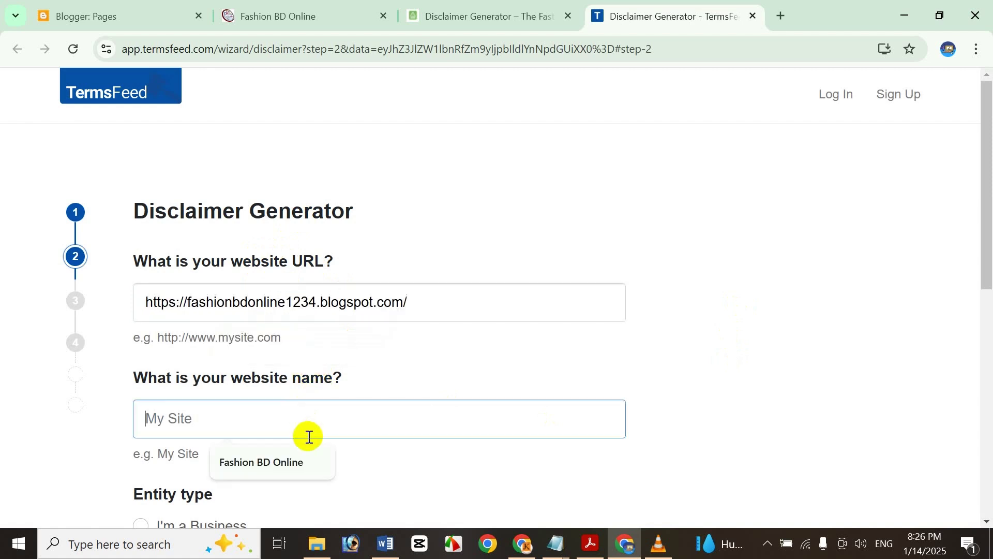
{"action": "left_click", "coordinate": [288, 456]}
- Set the entity type to individual and the country to Bangladesh, and continue to the disclaimer content questions
{"action": "scroll", "coordinate": [294, 315], "scroll_direction": "down", "scroll_amount": 4}
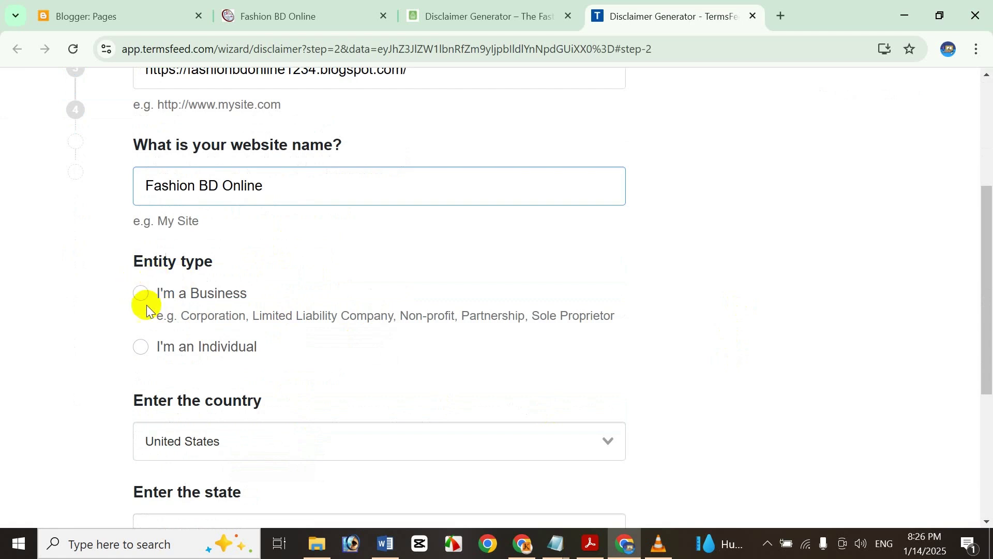
{"action": "left_click", "coordinate": [145, 350]}
{"action": "scroll", "coordinate": [171, 369], "scroll_direction": "down", "scroll_amount": 2}
{"action": "left_click", "coordinate": [173, 366]}
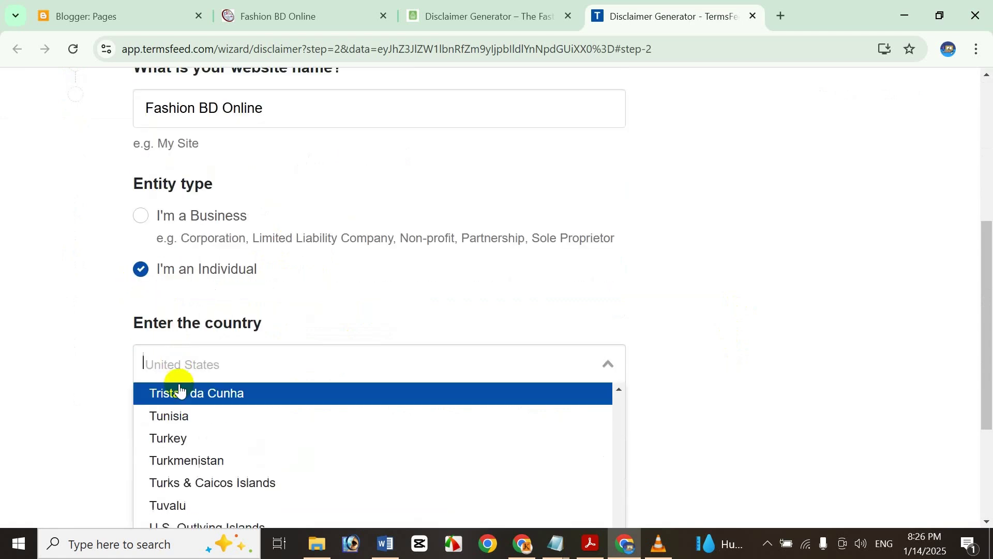
{"action": "scroll", "coordinate": [466, 450], "scroll_direction": "down", "scroll_amount": 4}
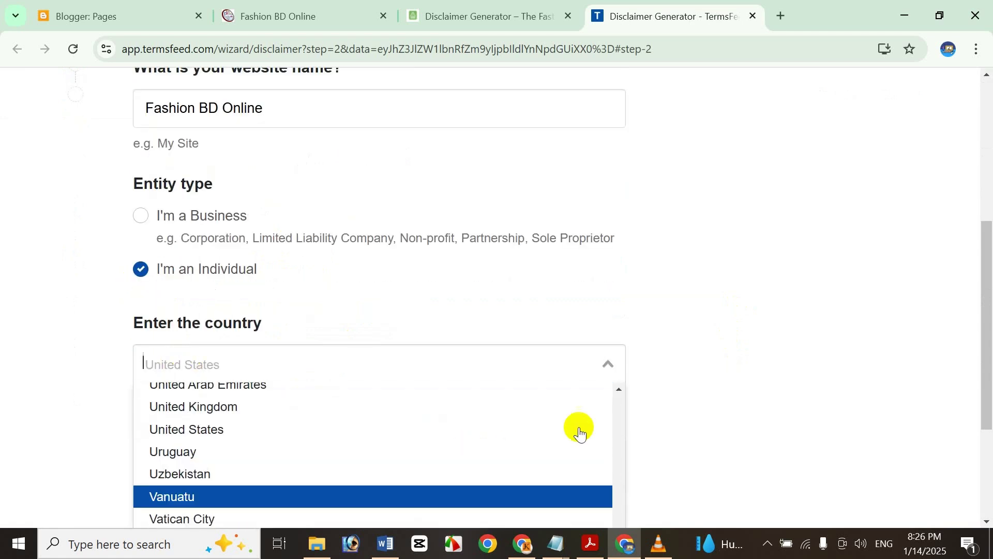
{"action": "left_click", "coordinate": [618, 390]}
{"action": "left_click", "coordinate": [619, 389]}
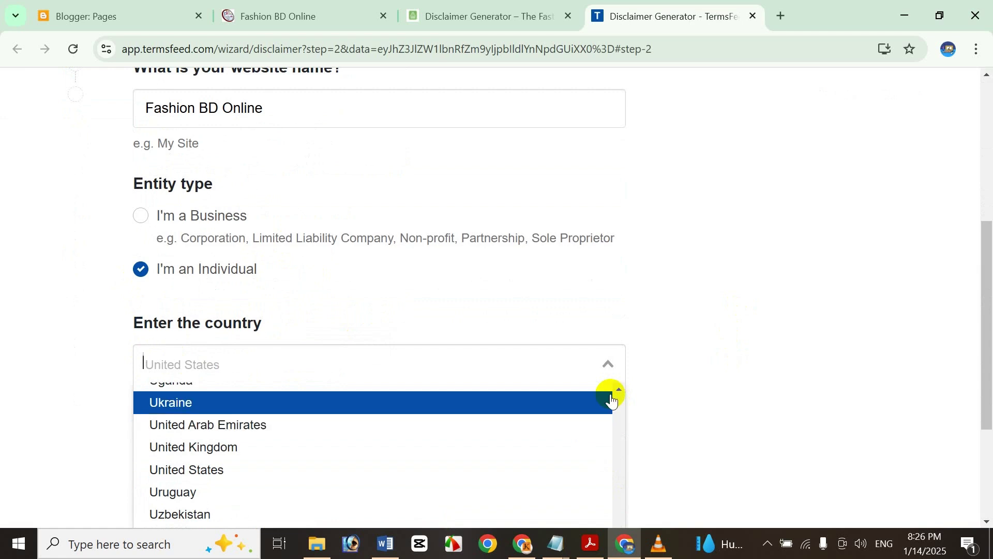
{"action": "left_click", "coordinate": [618, 417]}
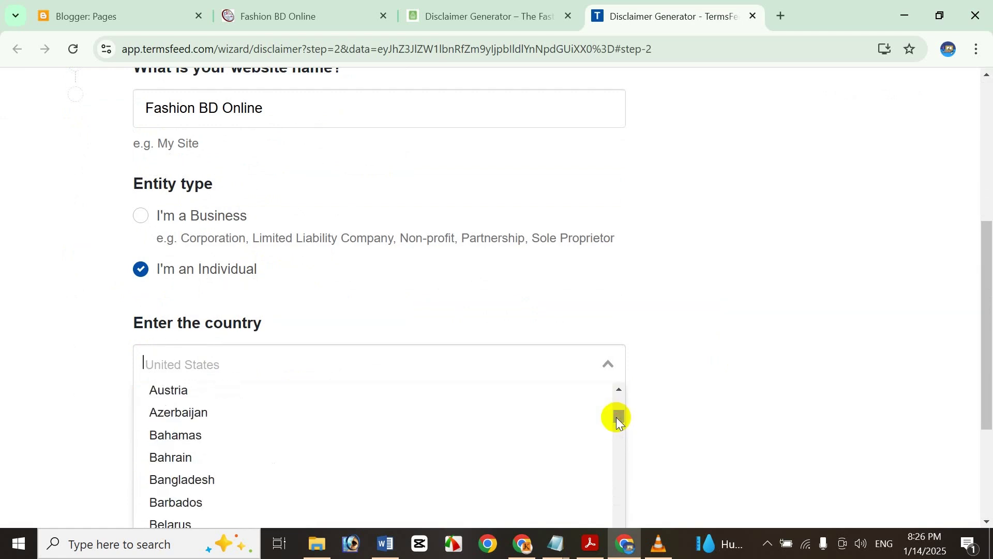
{"action": "left_click", "coordinate": [252, 482]}
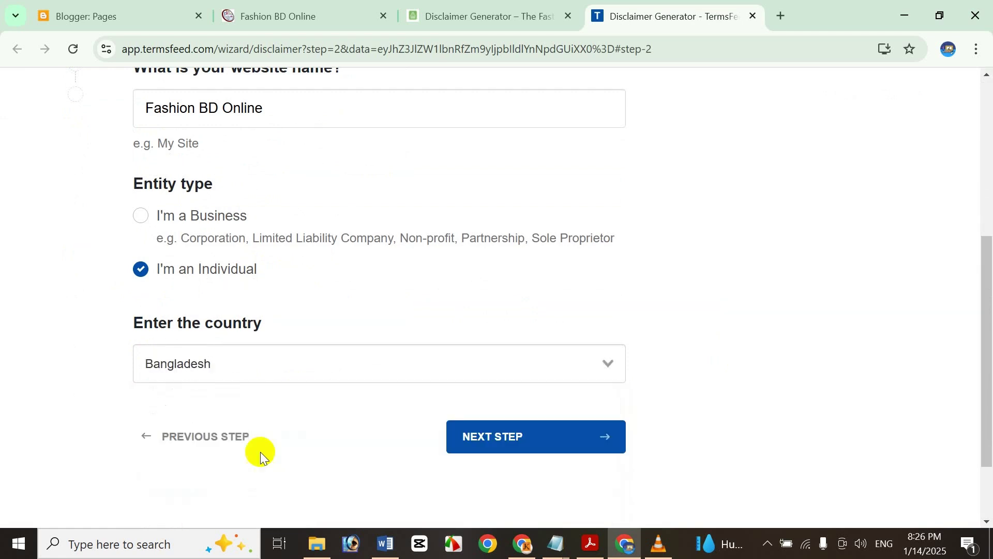
{"action": "left_click", "coordinate": [523, 435]}
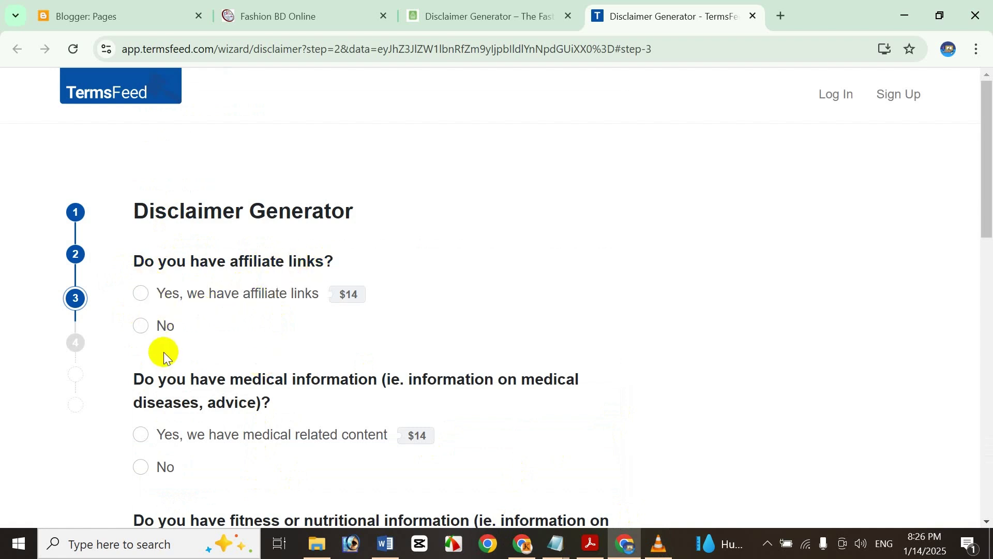
- Answer No to the affiliate links, medical, fitness or nutritional information, ads and paid reviews questions, and check the answers
{"action": "scroll", "coordinate": [162, 351], "scroll_direction": "down", "scroll_amount": 3}
{"action": "scroll", "coordinate": [166, 336], "scroll_direction": "up", "scroll_amount": 3}
{"action": "left_click", "coordinate": [142, 327]}
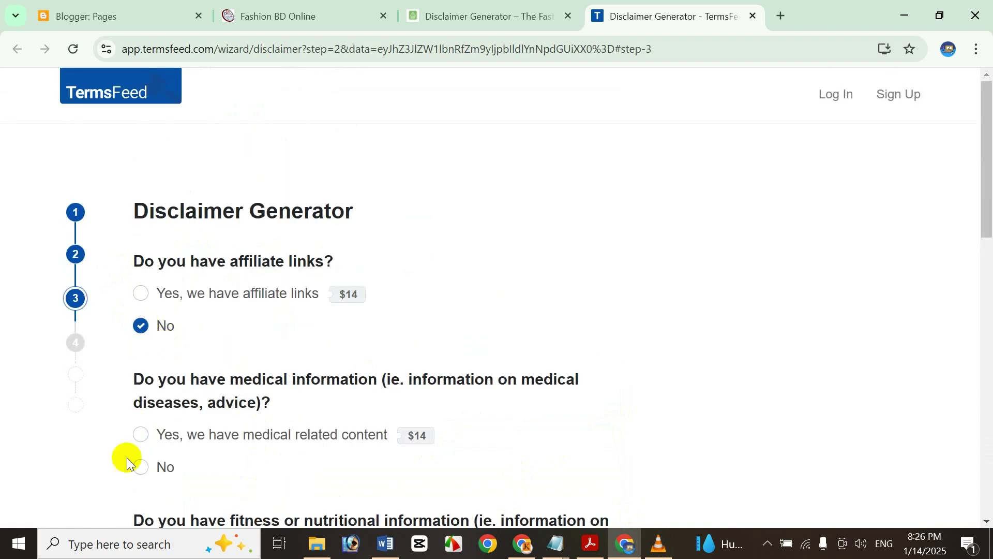
{"action": "left_click", "coordinate": [139, 468]}
{"action": "scroll", "coordinate": [155, 414], "scroll_direction": "down", "scroll_amount": 3}
{"action": "left_click", "coordinate": [134, 451]}
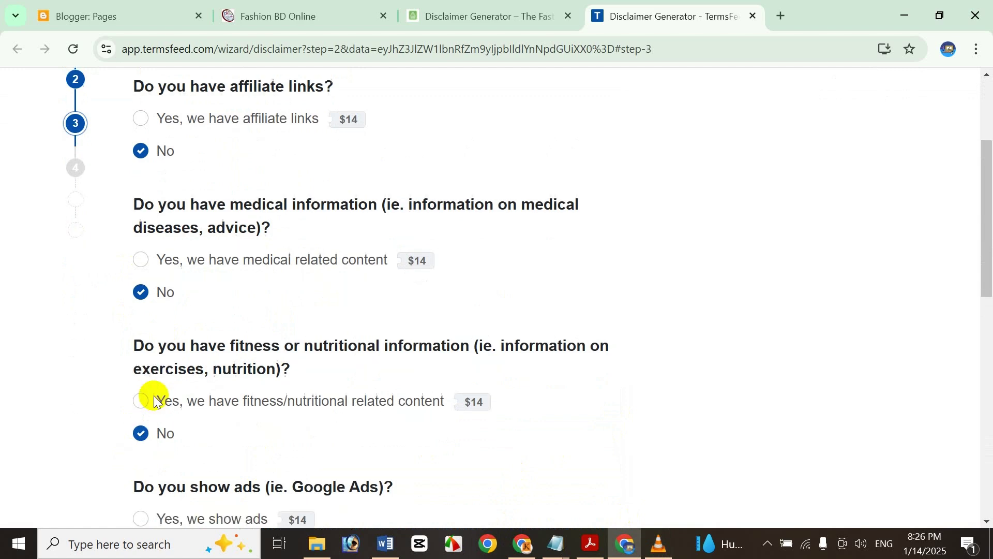
{"action": "scroll", "coordinate": [140, 363], "scroll_direction": "down", "scroll_amount": 4}
{"action": "left_click", "coordinate": [140, 457]}
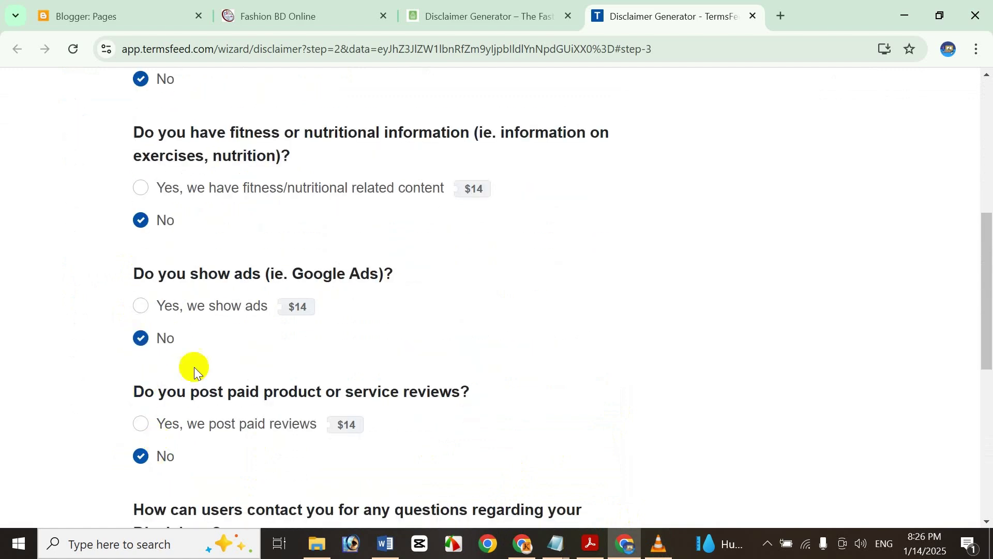
{"action": "scroll", "coordinate": [194, 366], "scroll_direction": "down", "scroll_amount": 3}
{"action": "scroll", "coordinate": [195, 372], "scroll_direction": "up", "scroll_amount": 6}
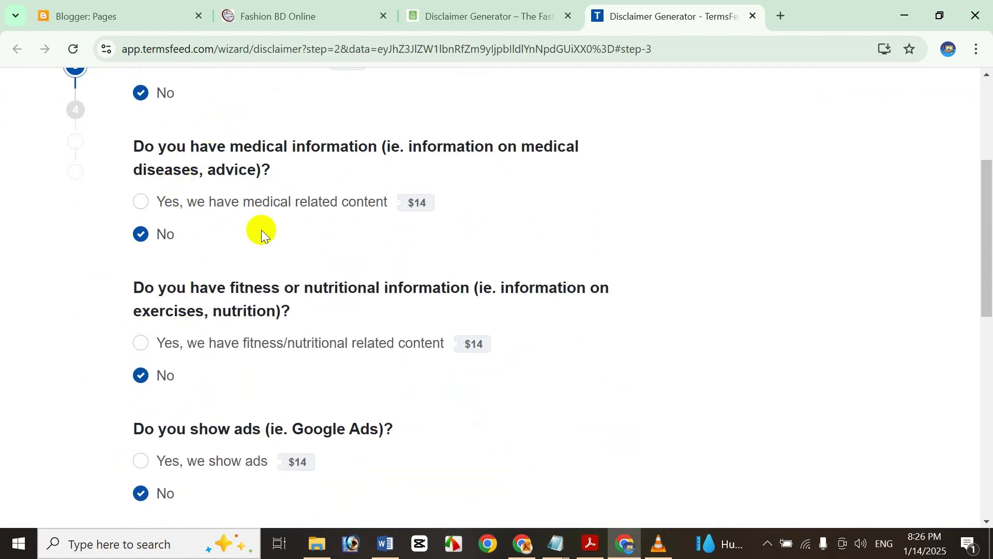
{"action": "scroll", "coordinate": [248, 259], "scroll_direction": "up", "scroll_amount": 3}
{"action": "scroll", "coordinate": [244, 383], "scroll_direction": "down", "scroll_amount": 9}
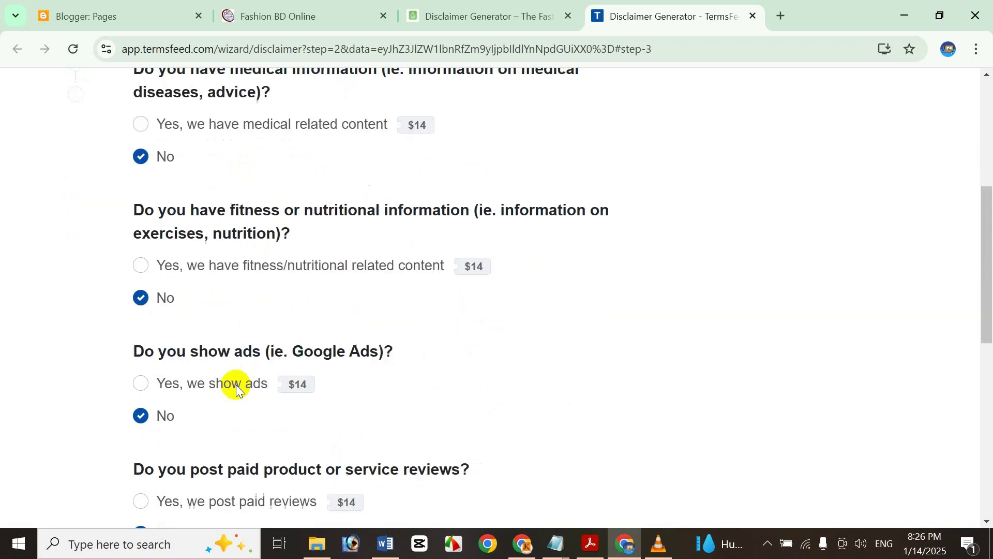
{"action": "scroll", "coordinate": [201, 308], "scroll_direction": "down", "scroll_amount": 3}
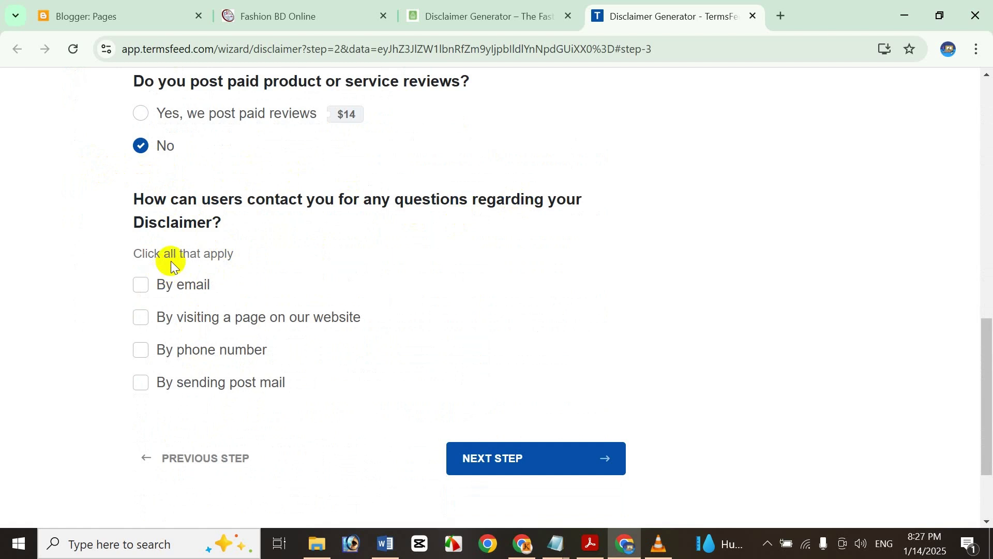
- Choose email as the contact method for disclaimer questions, enter the contact email address and continue
{"action": "left_click", "coordinate": [138, 286]}
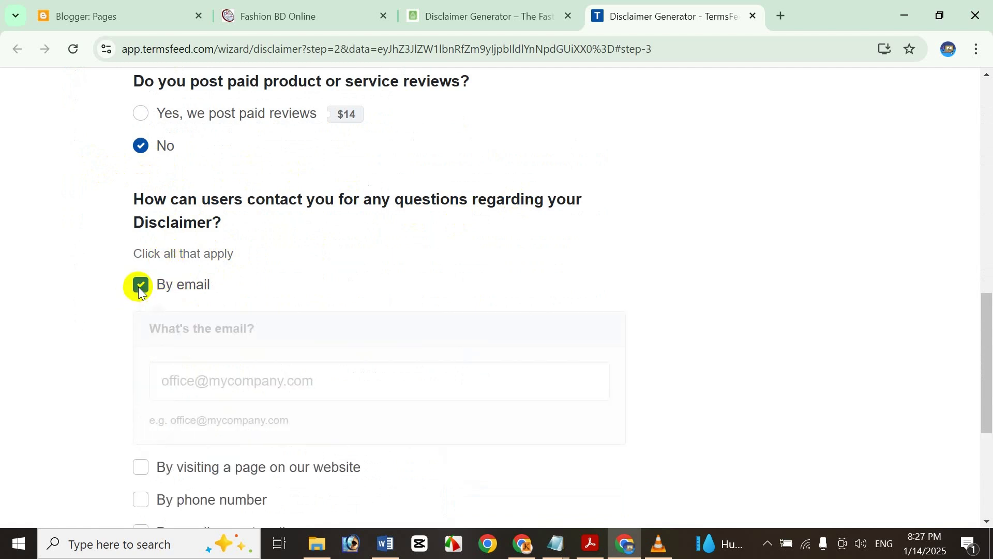
{"action": "left_click", "coordinate": [210, 381]}
{"action": "left_click", "coordinate": [269, 429]}
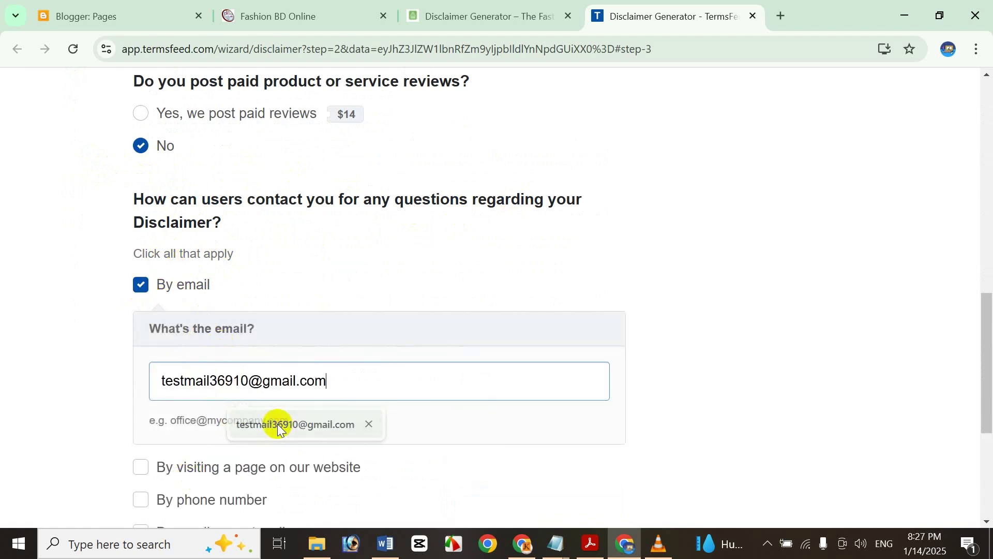
{"action": "scroll", "coordinate": [312, 373], "scroll_direction": "down", "scroll_amount": 3}
{"action": "left_click", "coordinate": [484, 466]}
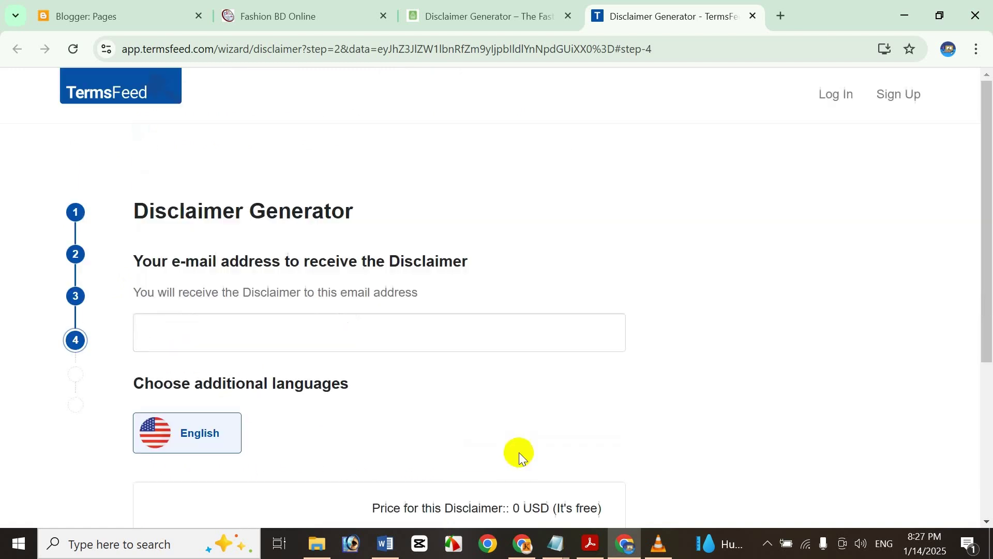
- Enter the email address that receives the disclaimer and check the language and price options
{"action": "left_click", "coordinate": [364, 335]}
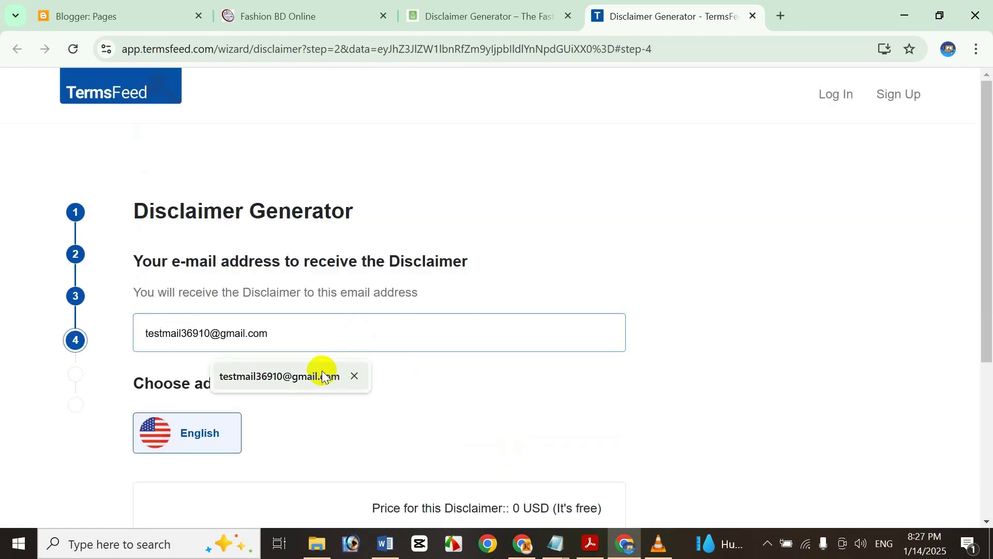
{"action": "left_click", "coordinate": [322, 371]}
{"action": "scroll", "coordinate": [321, 299], "scroll_direction": "down", "scroll_amount": 3}
{"action": "scroll", "coordinate": [321, 300], "scroll_direction": "down", "scroll_amount": 2}
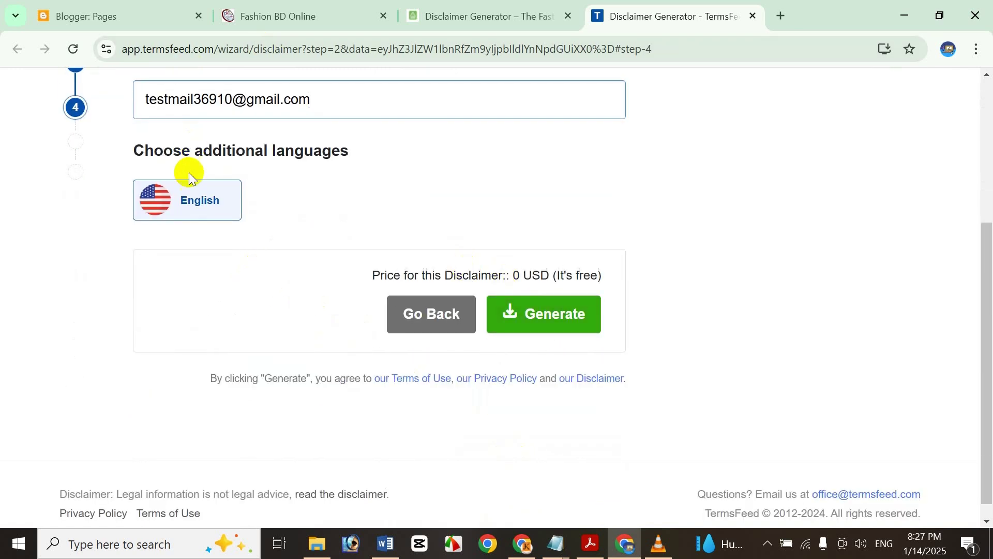
{"action": "scroll", "coordinate": [414, 289], "scroll_direction": "up", "scroll_amount": 2}
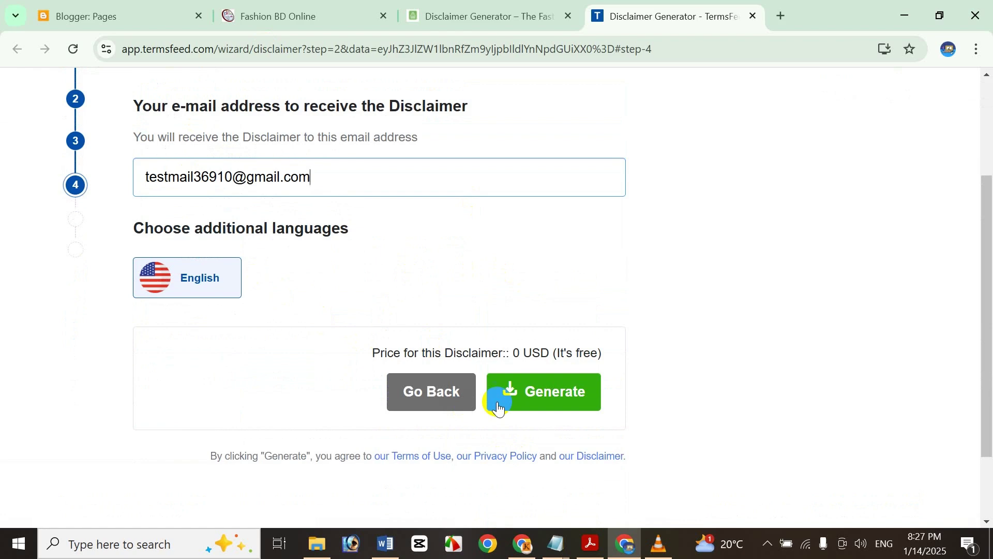
- Generate the free disclaimer and copy its HTML code to the clipboard
{"action": "left_click", "coordinate": [550, 389]}
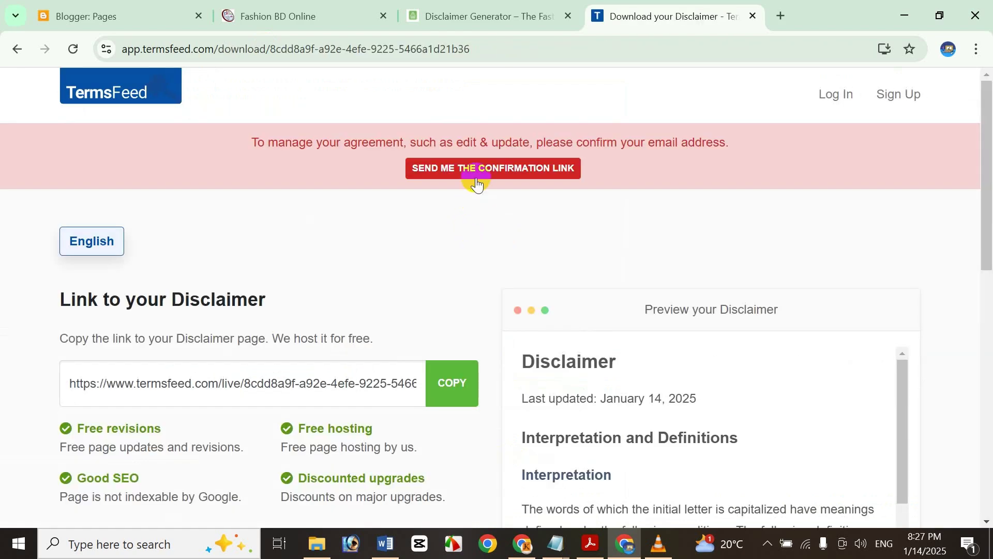
{"action": "scroll", "coordinate": [455, 228], "scroll_direction": "down", "scroll_amount": 8}
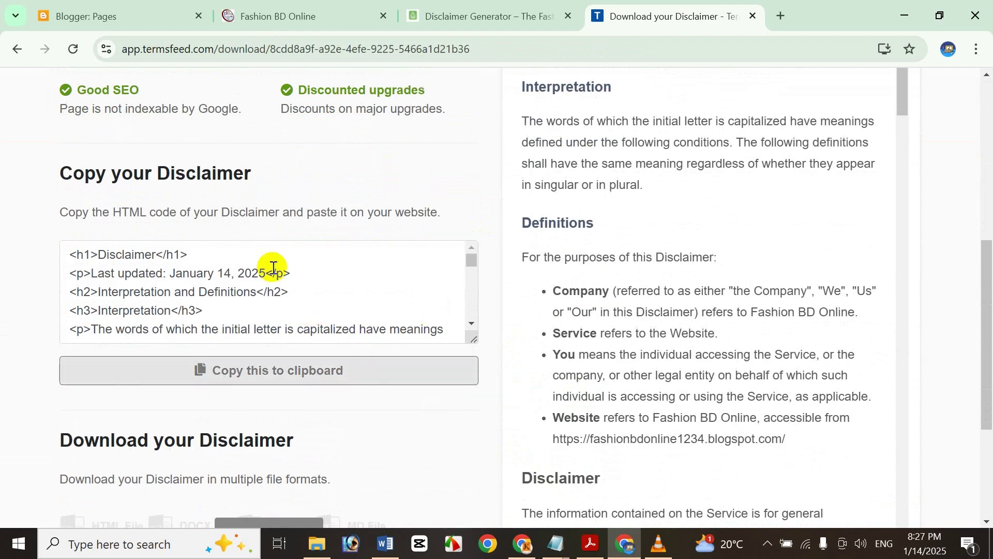
{"action": "left_click", "coordinate": [293, 368]}
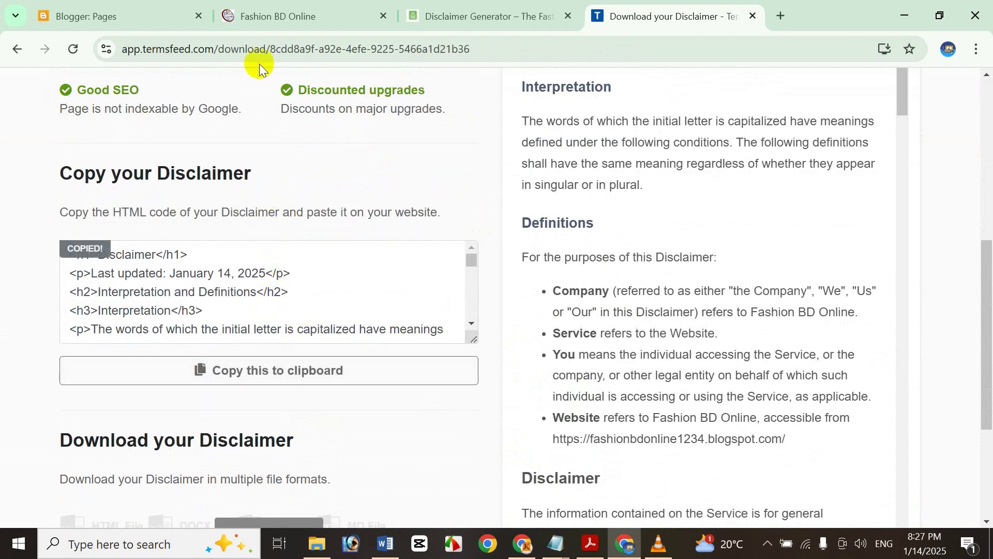
- Switch to Blogger, create a new page and title it Disclaimer, correcting the title's spelling
{"action": "left_click", "coordinate": [98, 16]}
{"action": "left_click", "coordinate": [70, 187]}
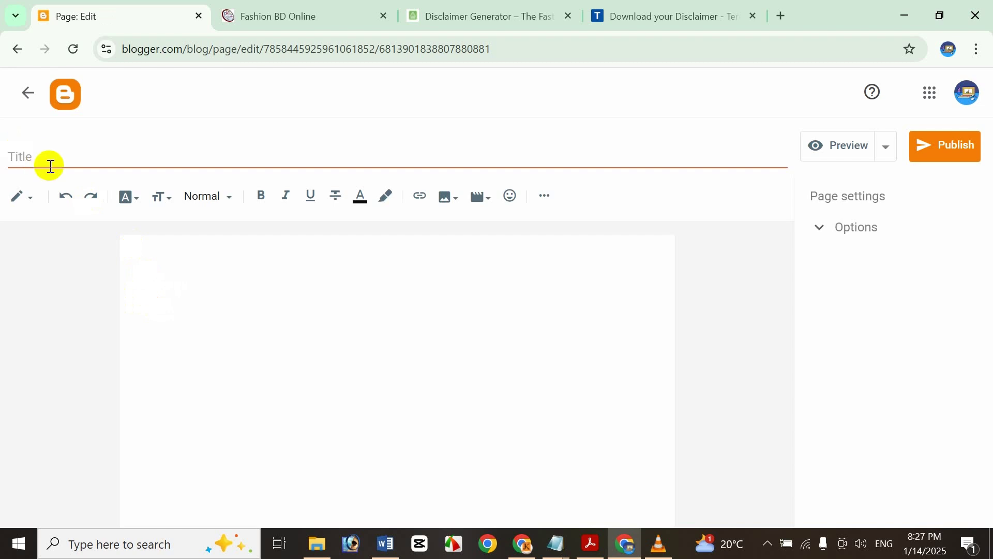
{"action": "left_click", "coordinate": [57, 160]}
{"action": "left_click", "coordinate": [647, 16]}
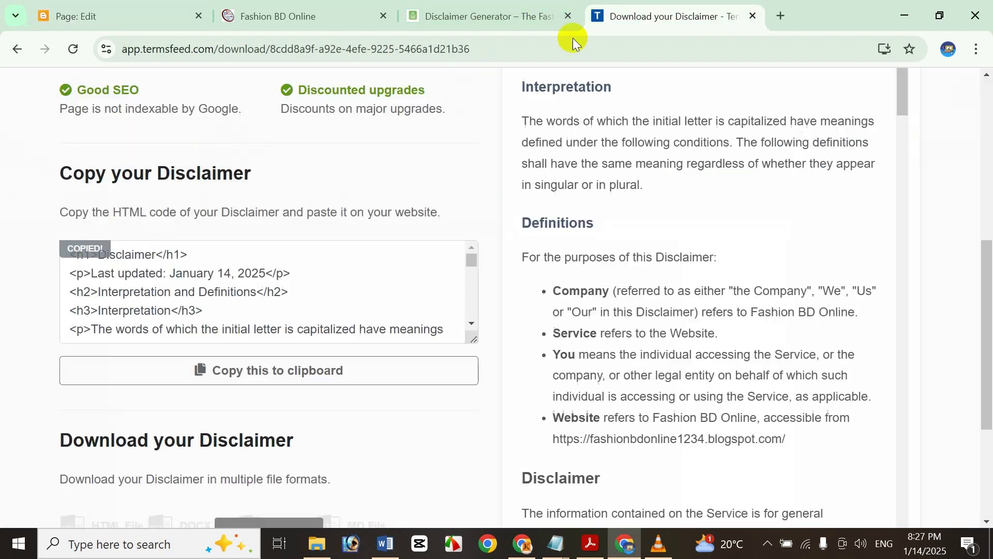
{"action": "left_click", "coordinate": [127, 16]}
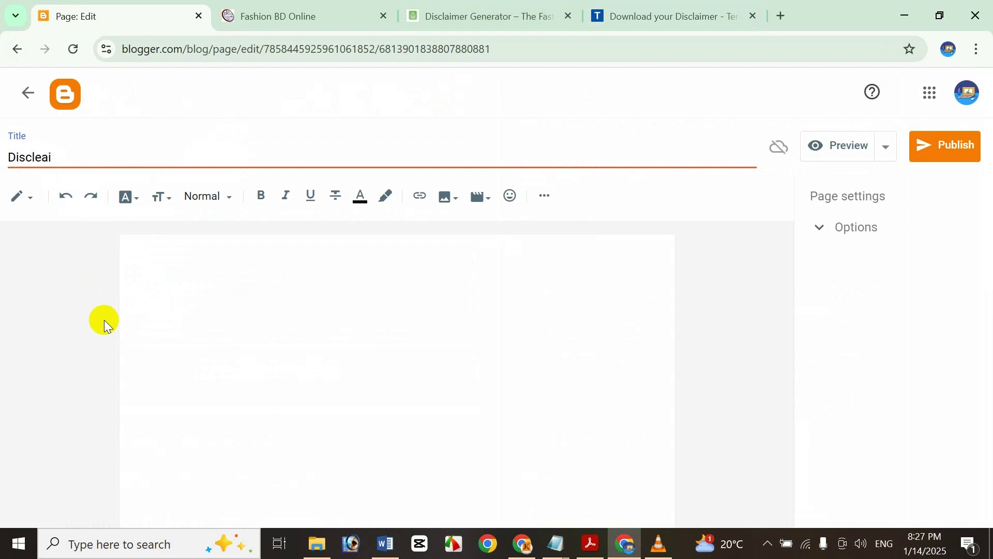
{"action": "right_click", "coordinate": [20, 164]}
{"action": "left_click", "coordinate": [91, 180]}
{"action": "left_click", "coordinate": [207, 272]}
{"action": "key", "text": "ctrl+v"}
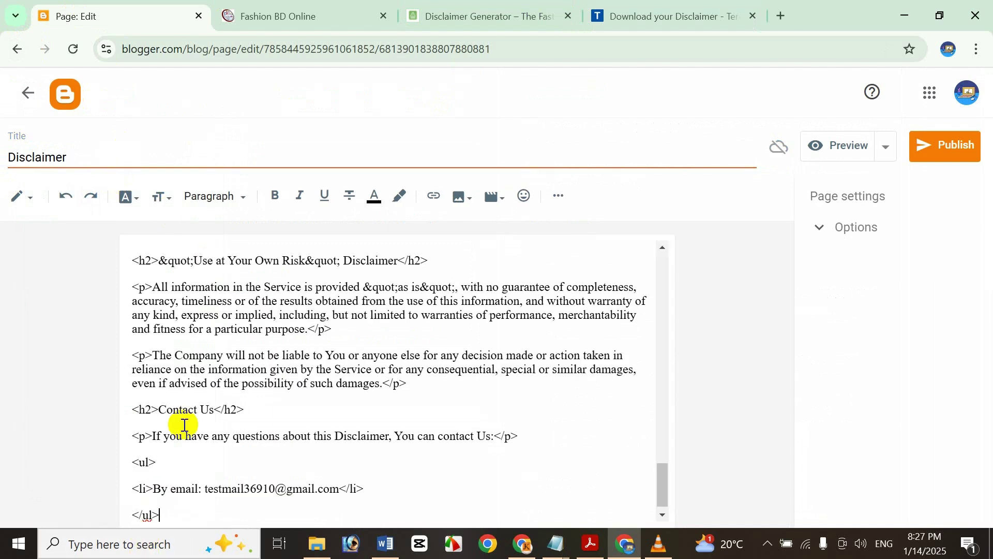
{"action": "key", "text": "ctrl+a"}
{"action": "key", "text": "Delete"}
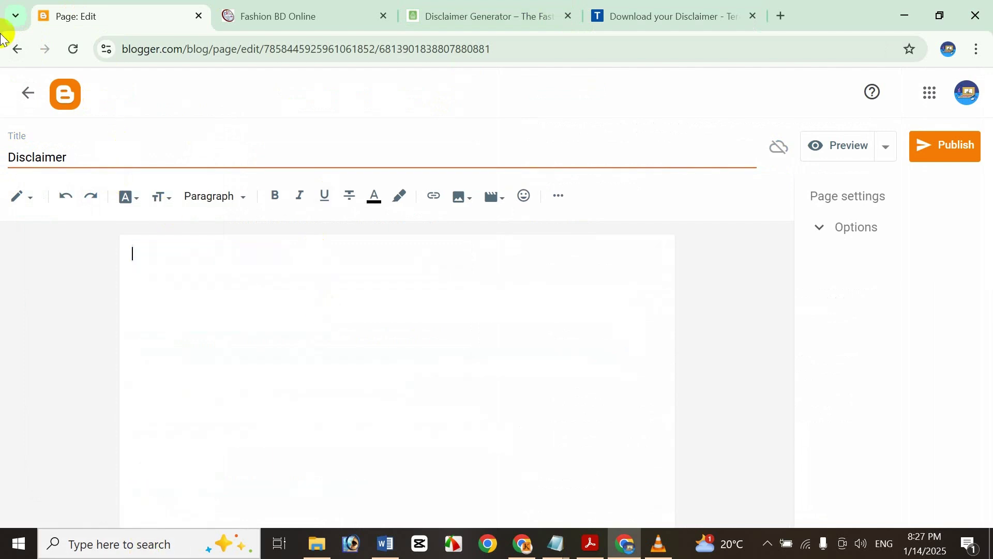
- Switch the page editor to HTML view and replace the placeholder markup with the copied disclaimer code
{"action": "left_click", "coordinate": [24, 197]}
{"action": "left_click", "coordinate": [57, 167]}
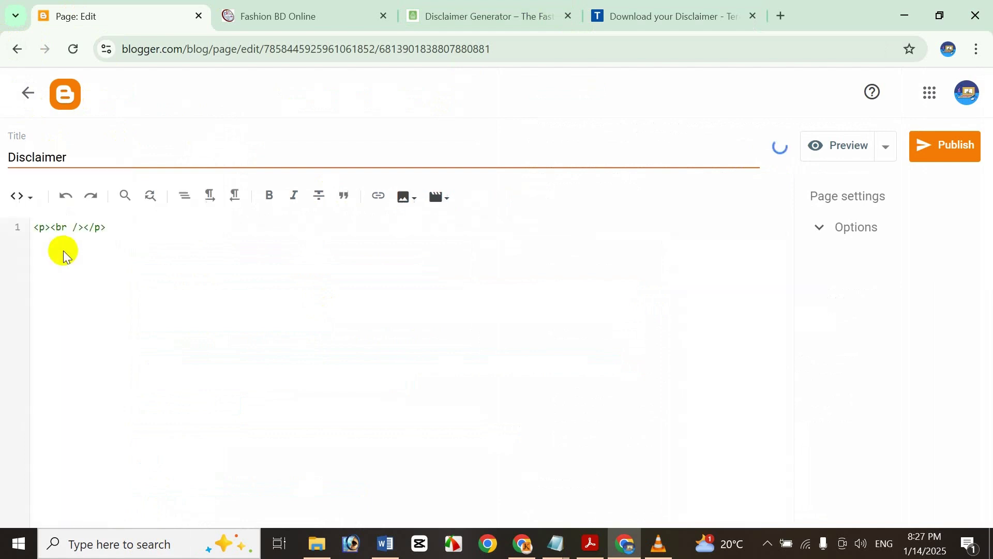
{"action": "left_click_drag", "start_coordinate": [121, 227], "coordinate": [90, 222]}
{"action": "key", "text": "ctrl+a"}
{"action": "key", "text": "Delete"}
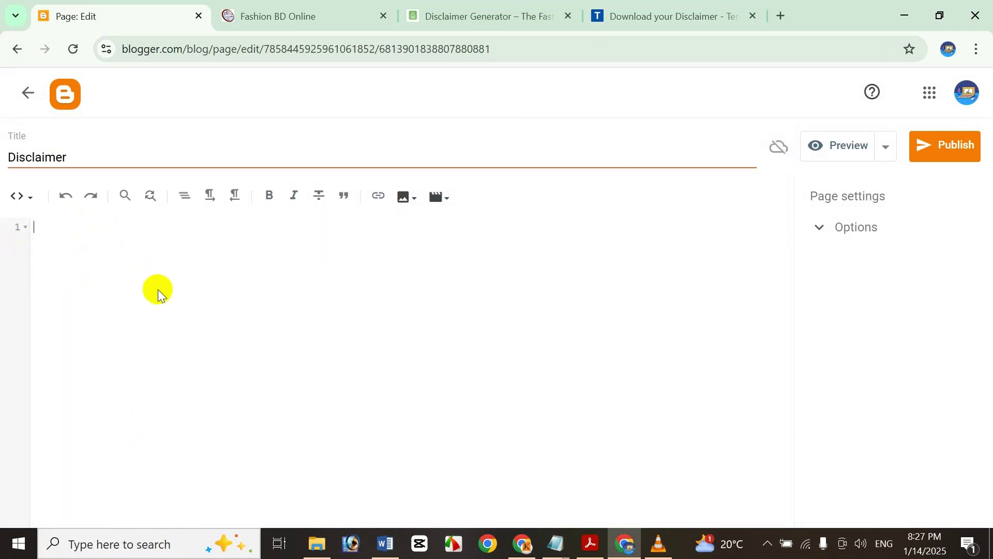
{"action": "key", "text": "ctrl+v"}
- Return the editor to Compose view and look through the formatted Disclaimer text
{"action": "left_click", "coordinate": [34, 202]}
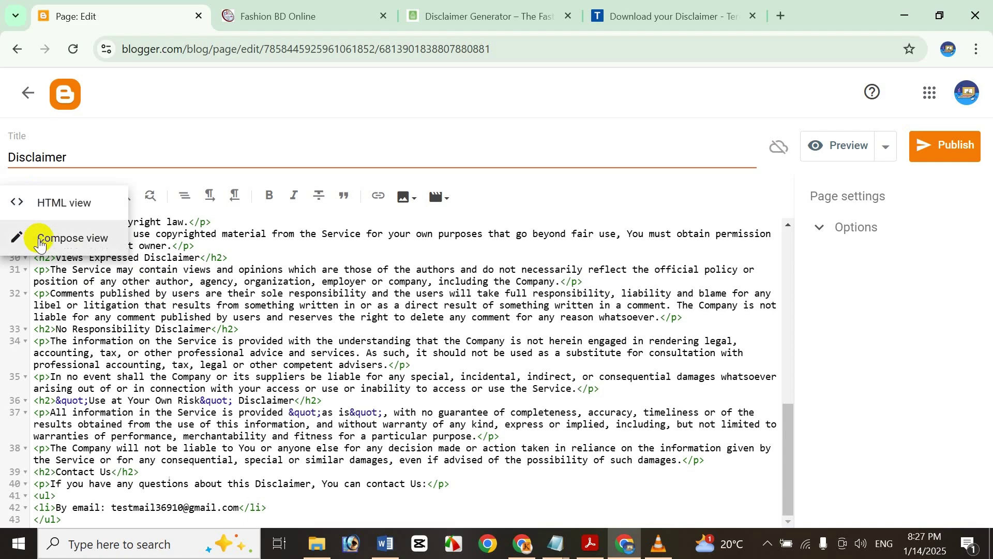
{"action": "left_click", "coordinate": [41, 236]}
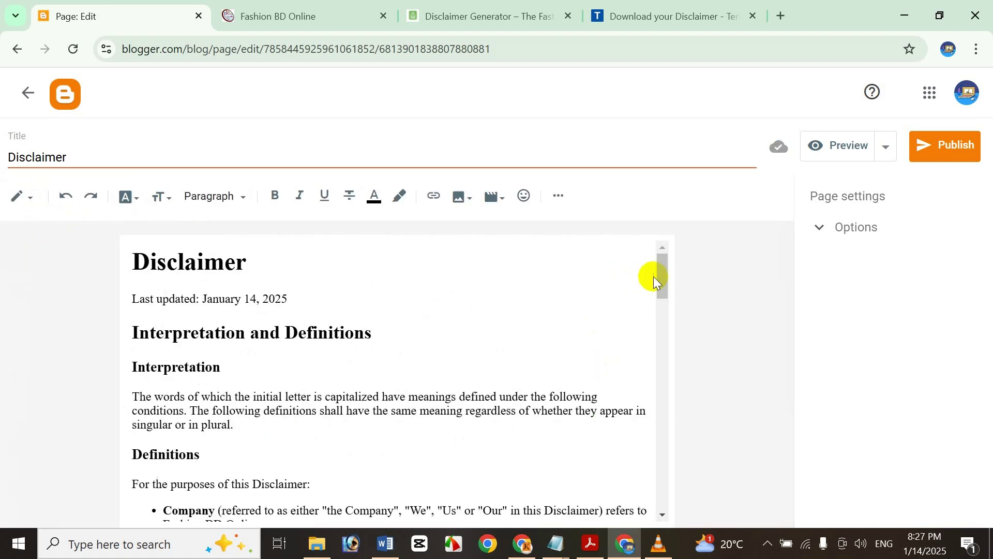
{"action": "left_click_drag", "start_coordinate": [661, 293], "coordinate": [564, 266]}
{"action": "left_click_drag", "start_coordinate": [541, 329], "coordinate": [641, 261]}
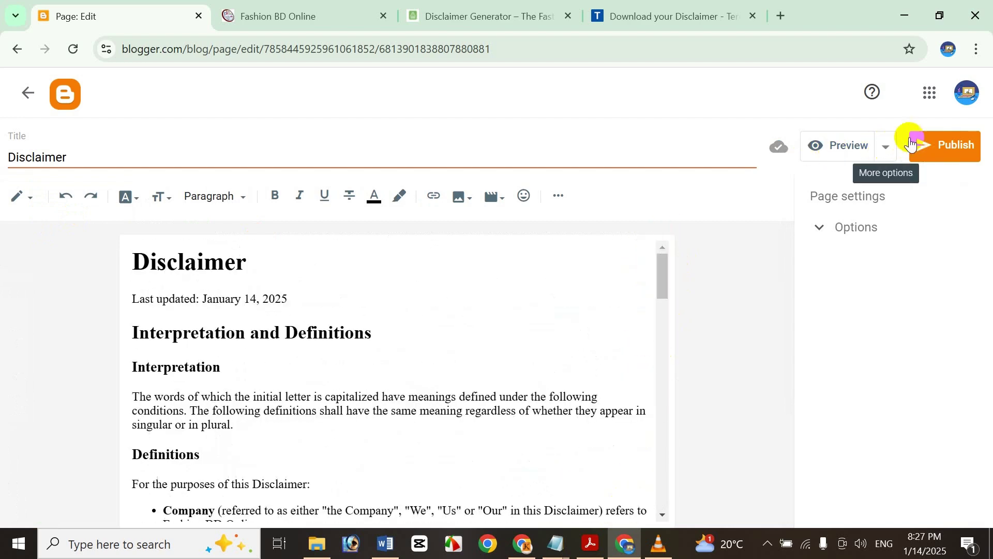
- Publish the Disclaimer page to the blog and confirm the publication
{"action": "left_click", "coordinate": [887, 149]}
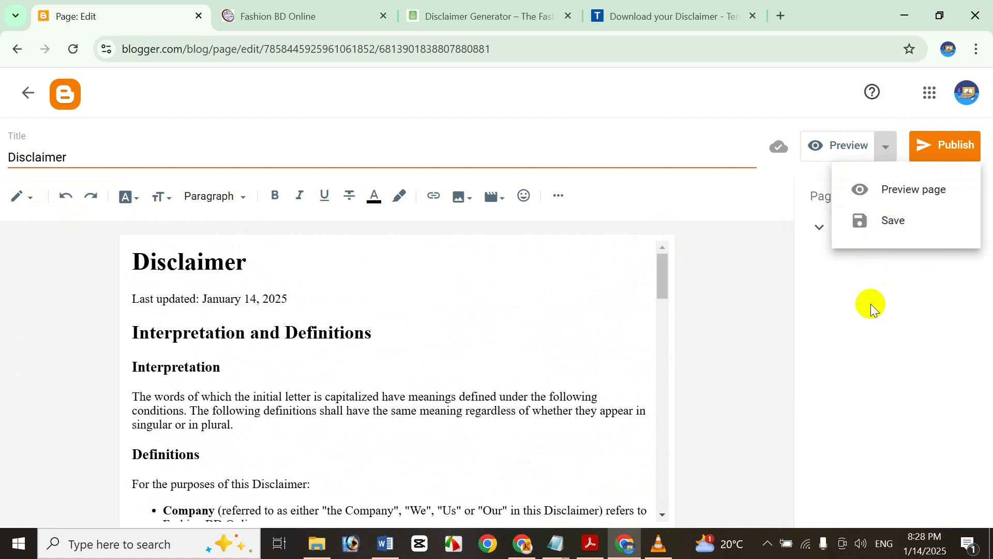
{"action": "left_click", "coordinate": [871, 304]}
{"action": "left_click", "coordinate": [916, 146]}
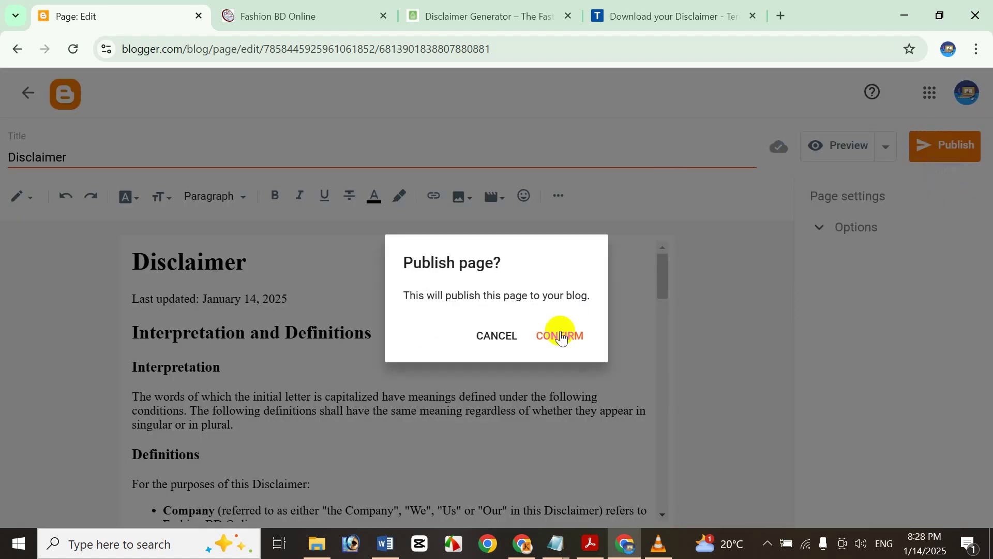
{"action": "left_click", "coordinate": [563, 337]}
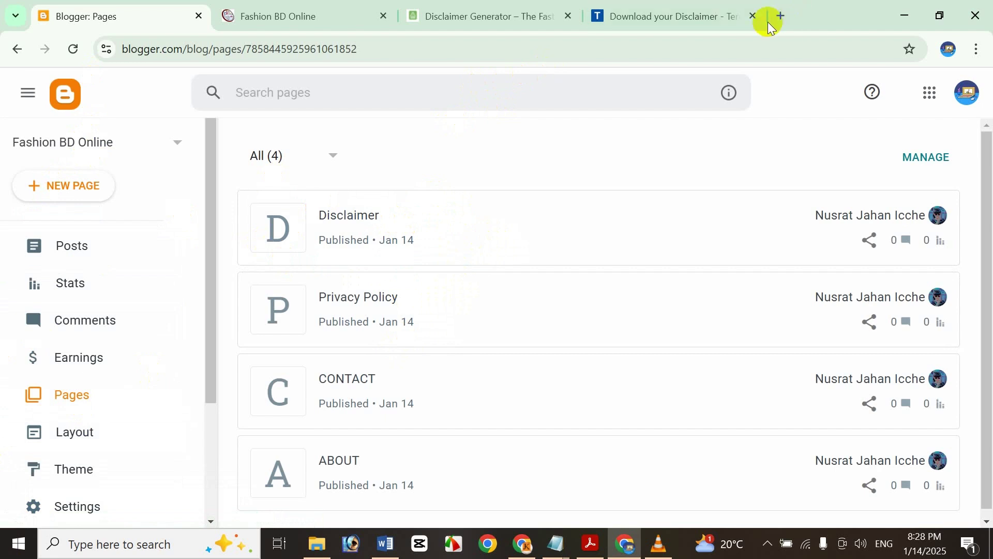
- Close the two disclaimer generator pages and search Google for "terms and conditions generator for blogger" in a new tab
{"action": "left_click", "coordinate": [752, 16]}
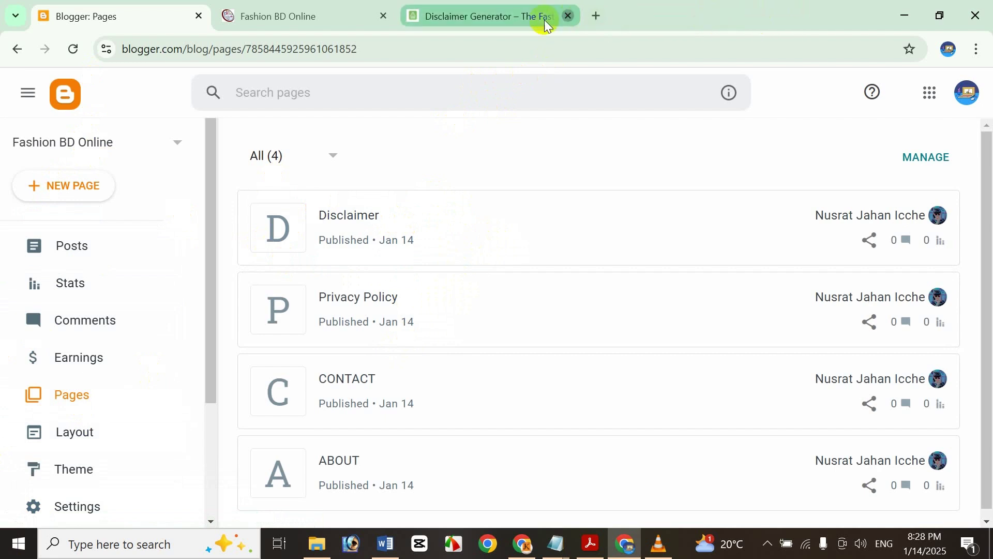
{"action": "left_click", "coordinate": [568, 16]}
{"action": "left_click", "coordinate": [411, 15]}
{"action": "left_click", "coordinate": [339, 303]}
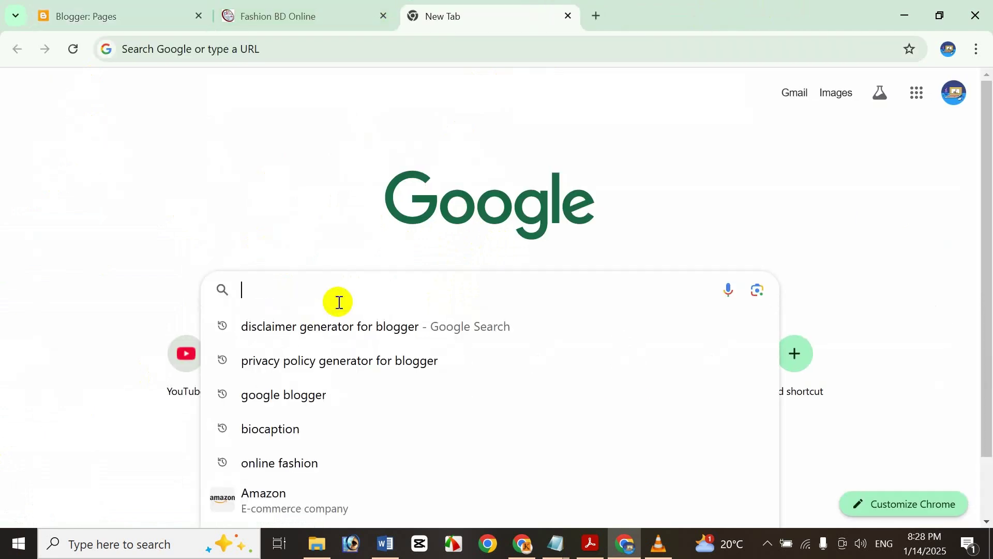
{"action": "type", "text": "T"}
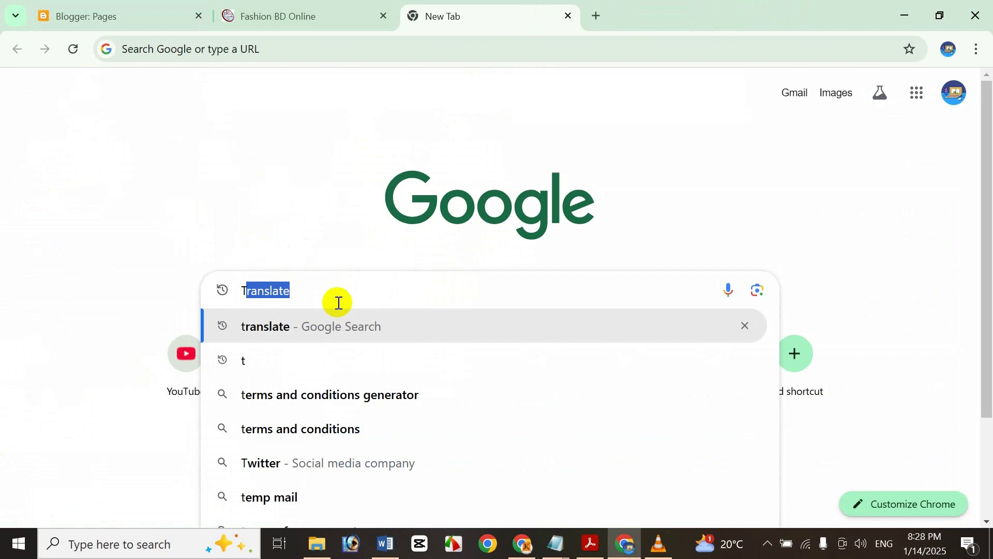
{"action": "type", "text": "arms &"}
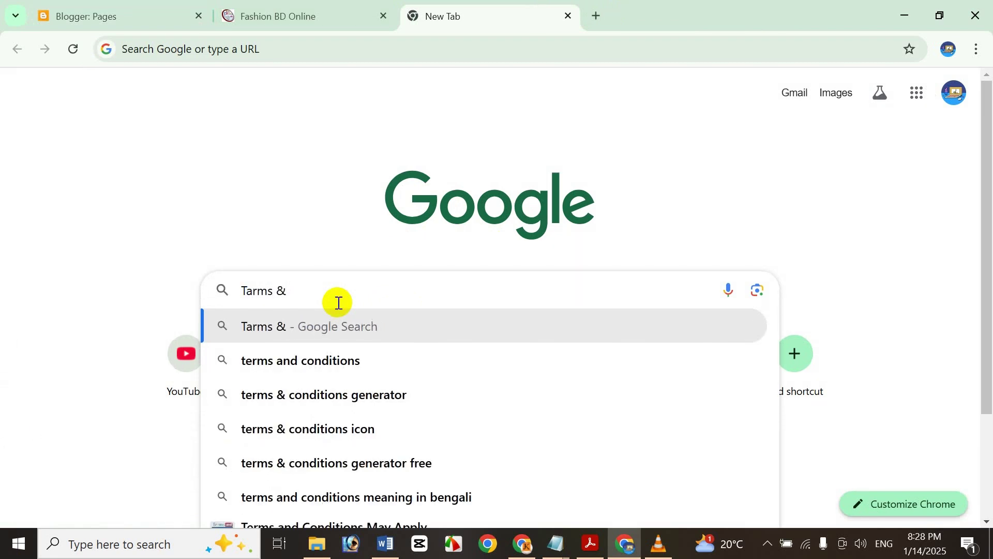
{"action": "key", "text": "Down"}
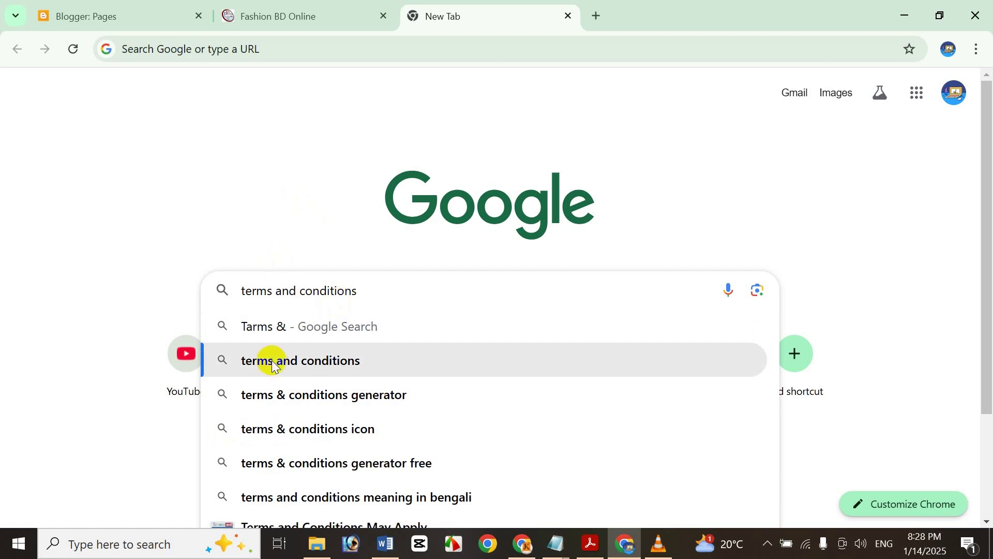
{"action": "type", "text": "Ge"}
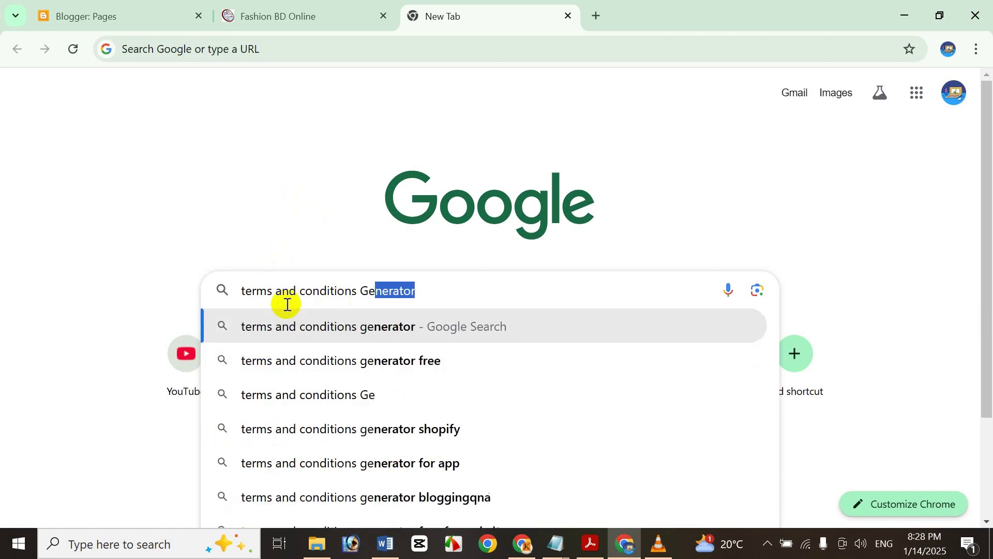
{"action": "type", "text": "nerator for blogger"}
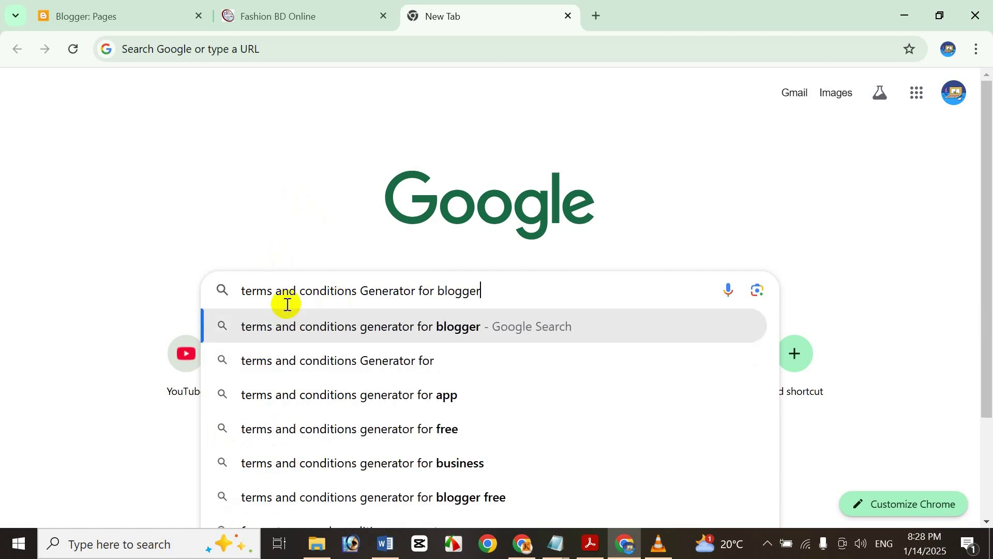
{"action": "key", "text": "Return"}
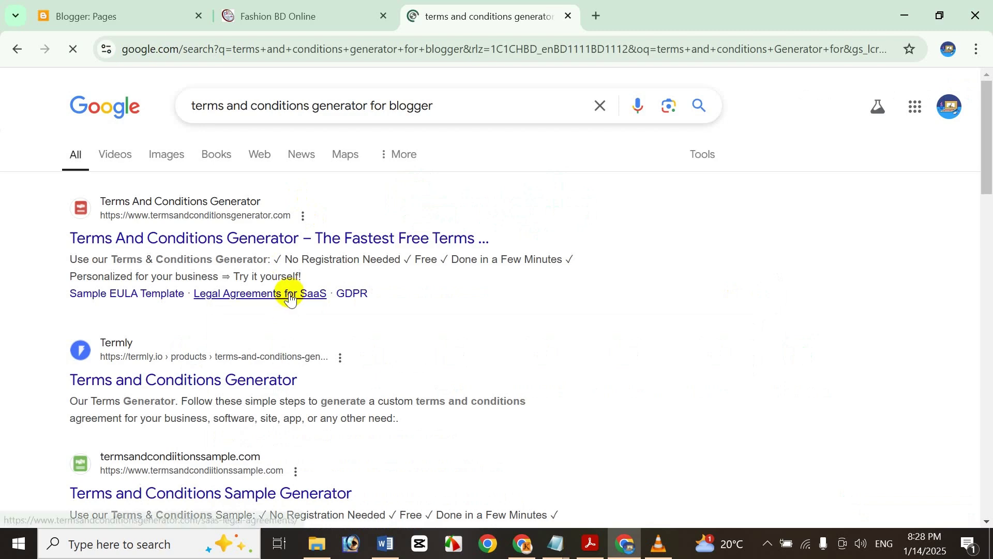
- Open the Terms and Conditions Sample Generator result and start generating terms and conditions for a Website
{"action": "scroll", "coordinate": [262, 333], "scroll_direction": "down", "scroll_amount": 3}
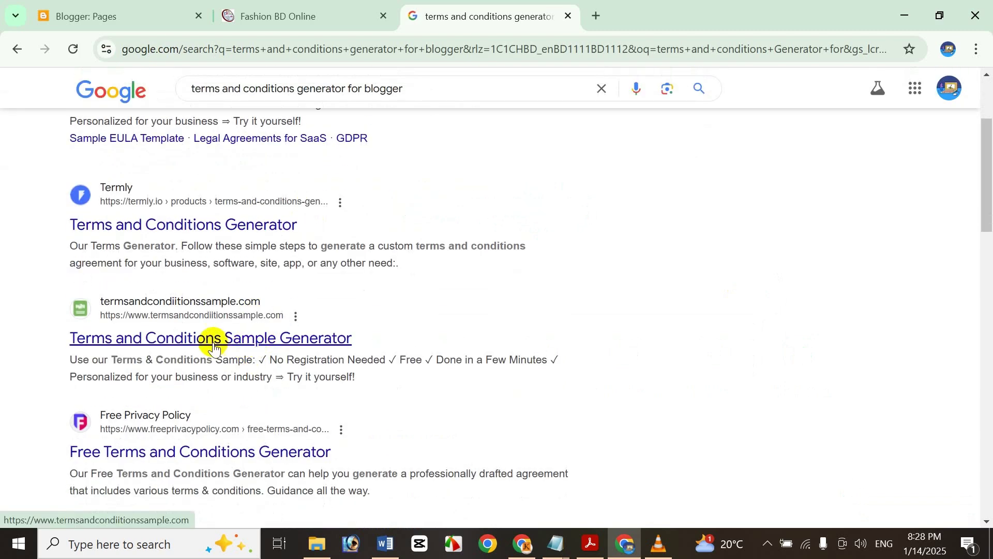
{"action": "left_click", "coordinate": [213, 343]}
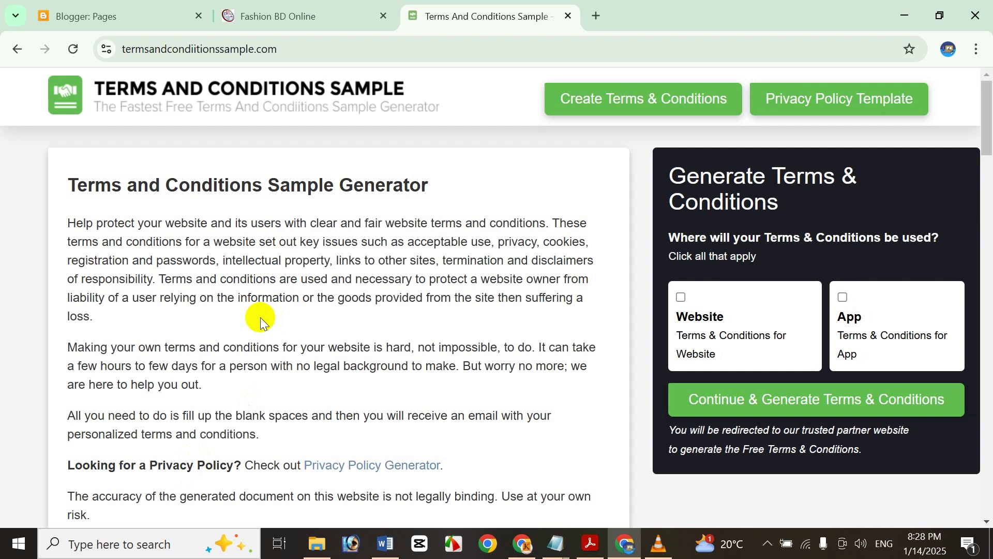
{"action": "left_click", "coordinate": [681, 297]}
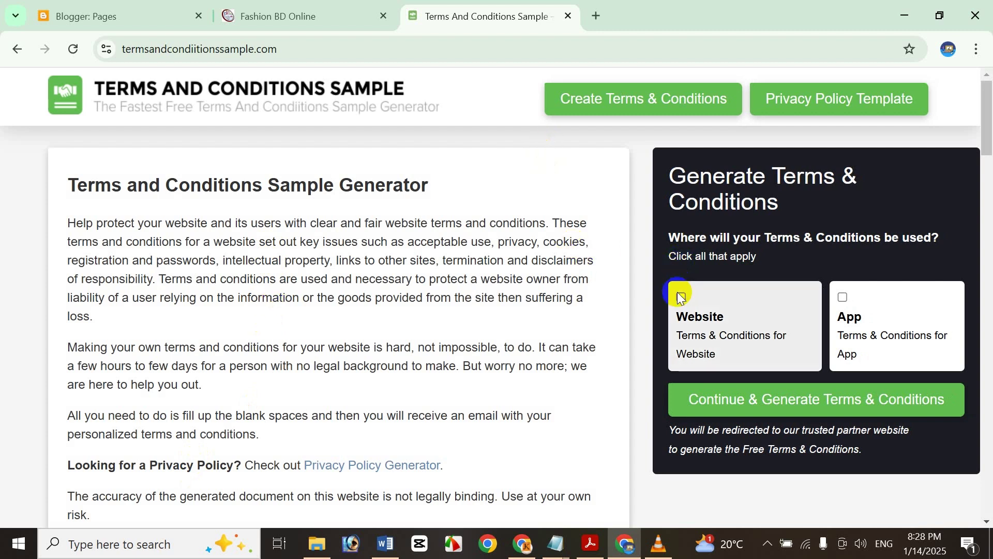
{"action": "left_click", "coordinate": [758, 407]}
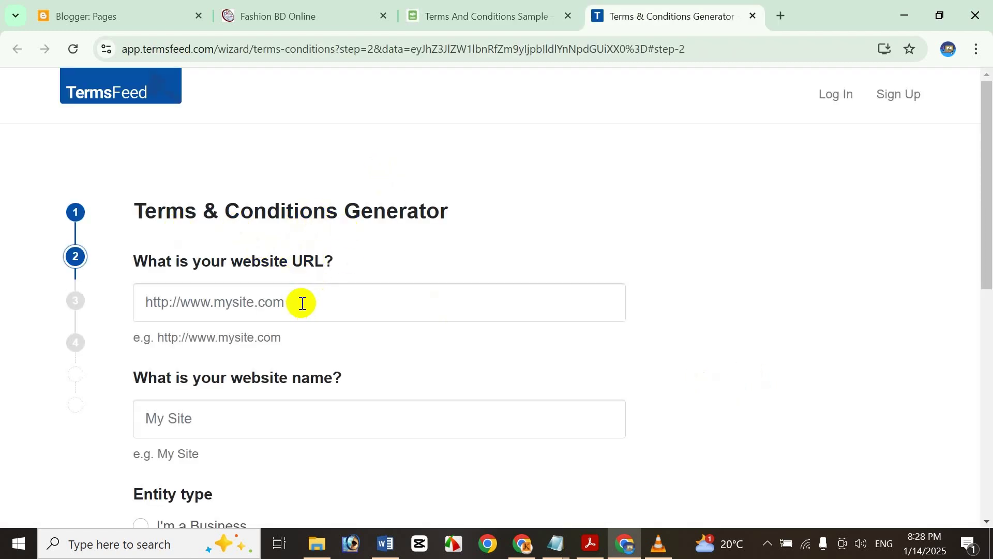
{"action": "left_click", "coordinate": [267, 308]}
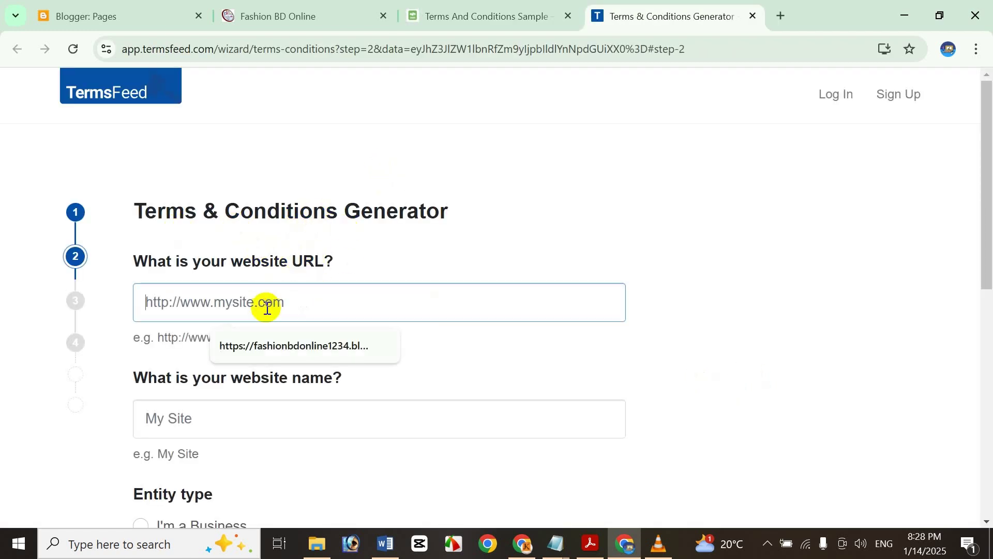
{"action": "left_click", "coordinate": [273, 336]}
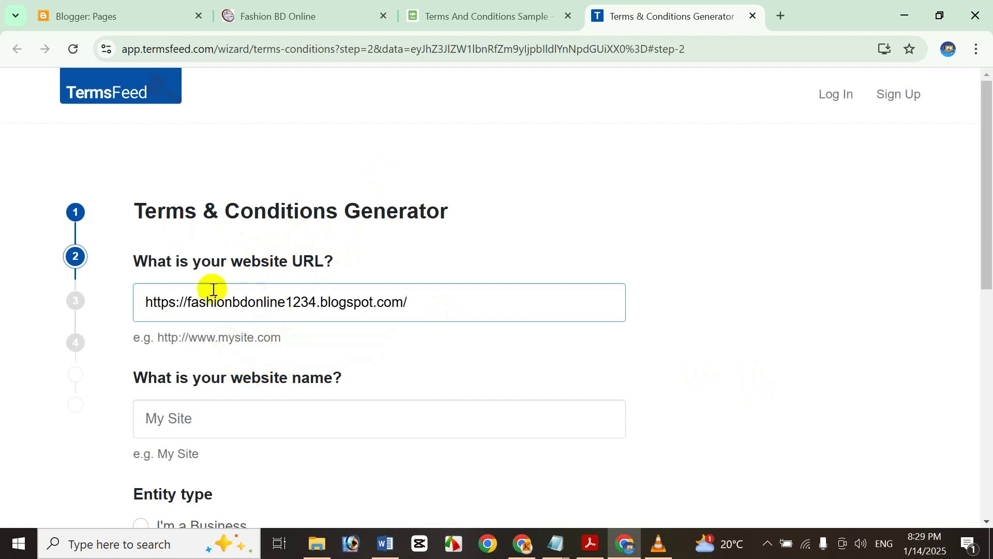
{"action": "left_click", "coordinate": [228, 6]}
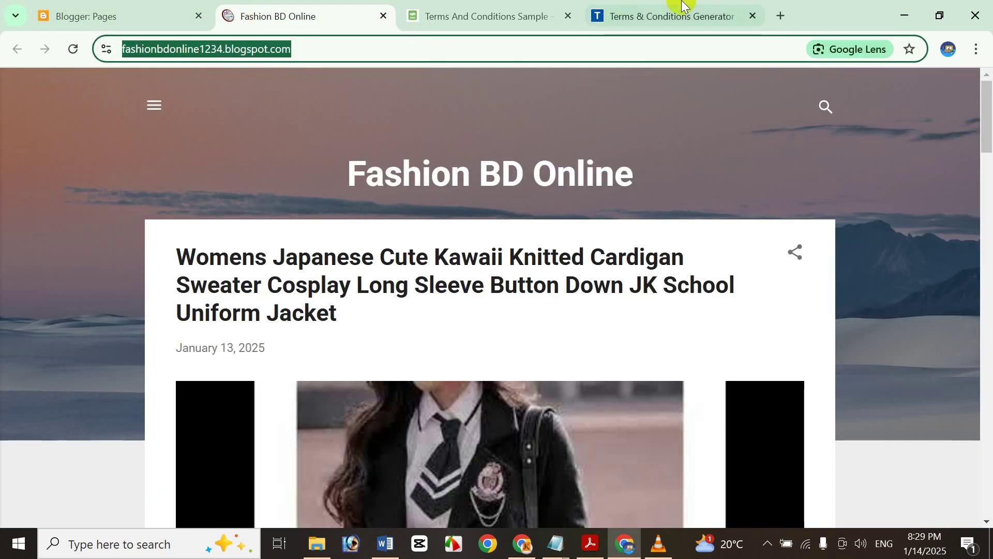
{"action": "left_click", "coordinate": [677, 7]}
{"action": "left_click", "coordinate": [195, 436]}
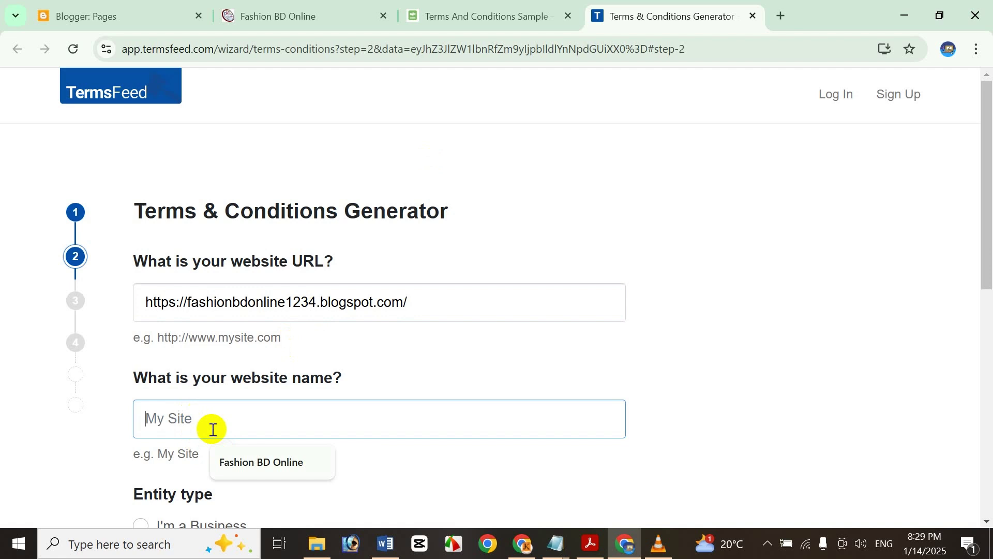
{"action": "left_click", "coordinate": [233, 458]}
- Set the entity type to Individual and the country to Bangladesh, and continue to the third wizard step
{"action": "scroll", "coordinate": [228, 326], "scroll_direction": "down", "scroll_amount": 4}
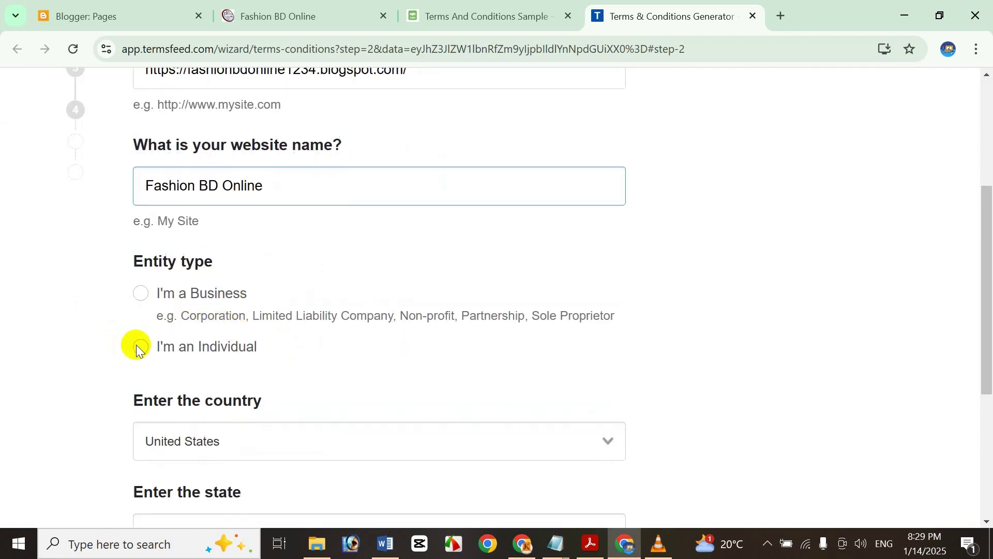
{"action": "left_click", "coordinate": [138, 348]}
{"action": "scroll", "coordinate": [166, 351], "scroll_direction": "down", "scroll_amount": 3}
{"action": "left_click", "coordinate": [200, 284]}
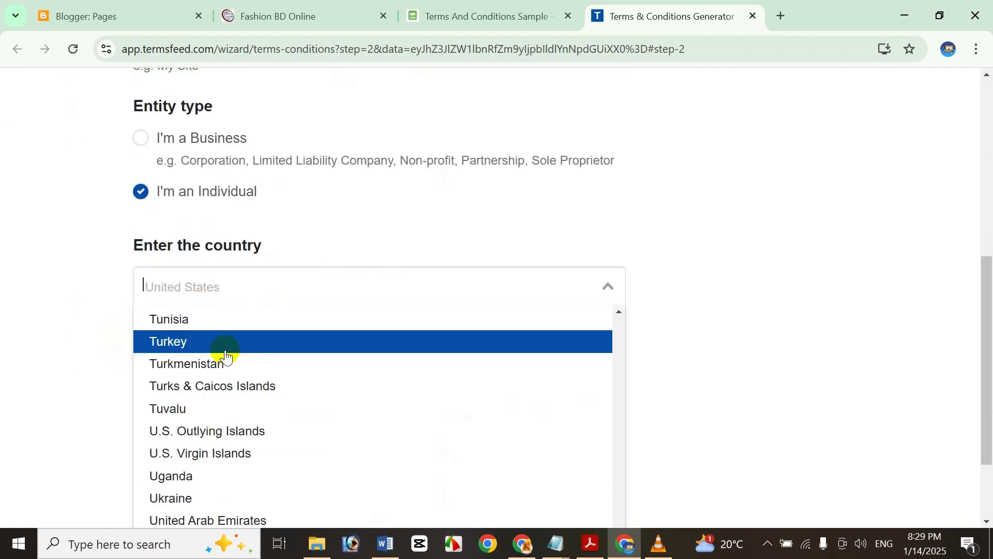
{"action": "type", "text": "b"}
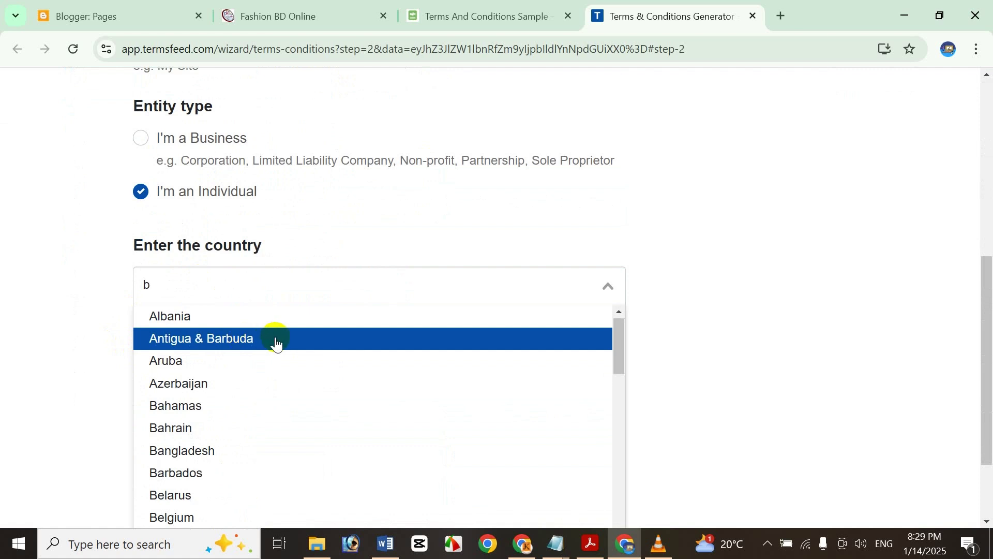
{"action": "type", "text": "ang"}
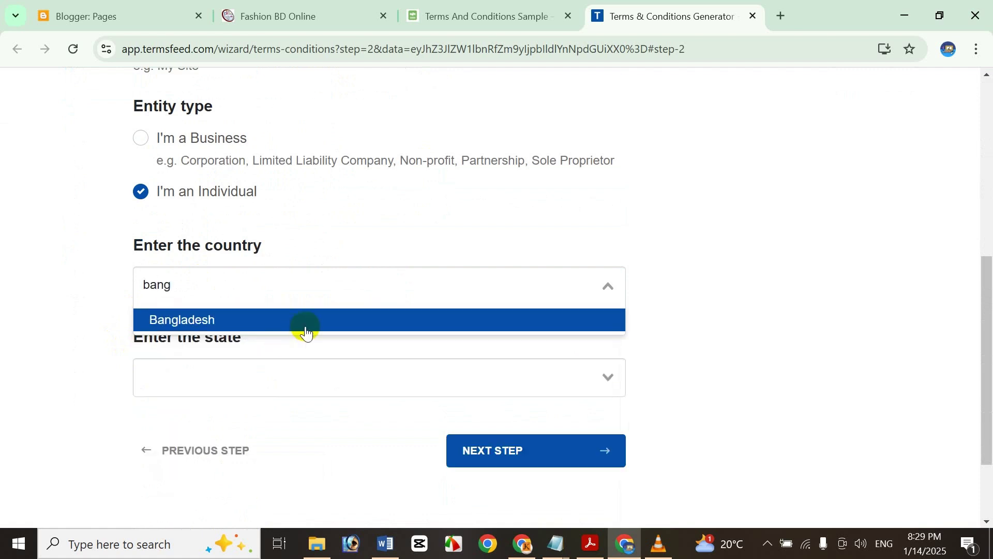
{"action": "left_click", "coordinate": [341, 321]}
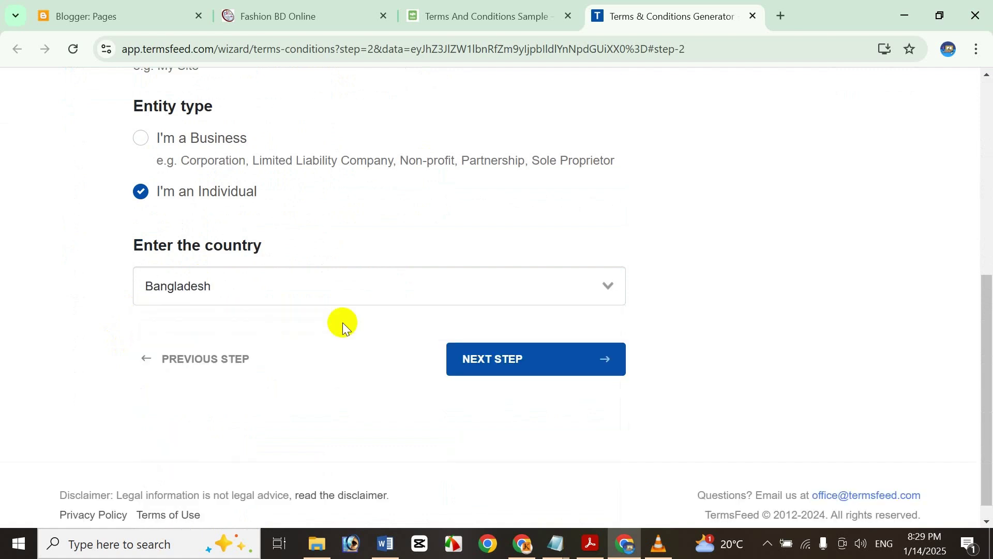
{"action": "left_click", "coordinate": [506, 363]}
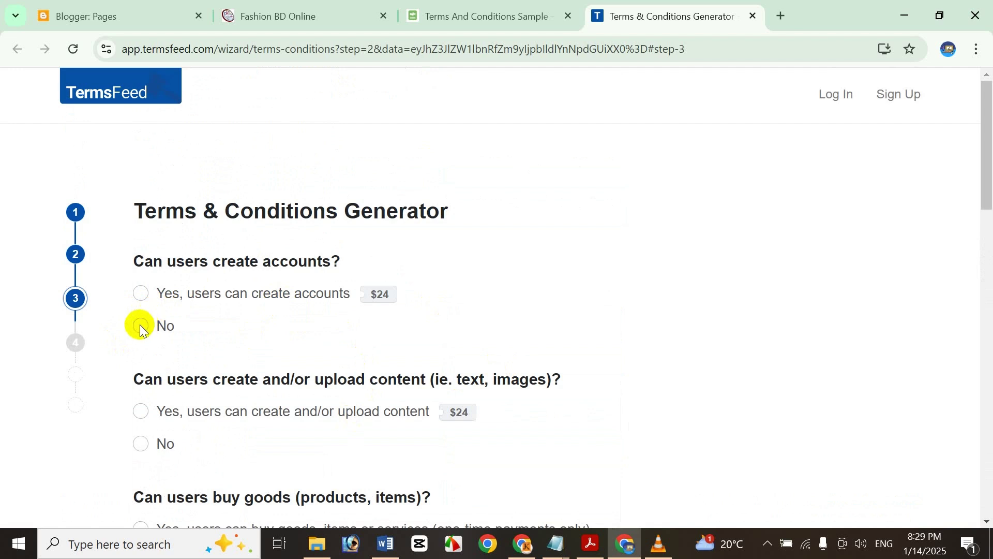
- Answer No to the questions on accounts, uploaded content, buying goods, subscription plans, exclusive property, feedback and promotions
{"action": "left_click", "coordinate": [142, 444]}
{"action": "scroll", "coordinate": [147, 424], "scroll_direction": "down", "scroll_amount": 3}
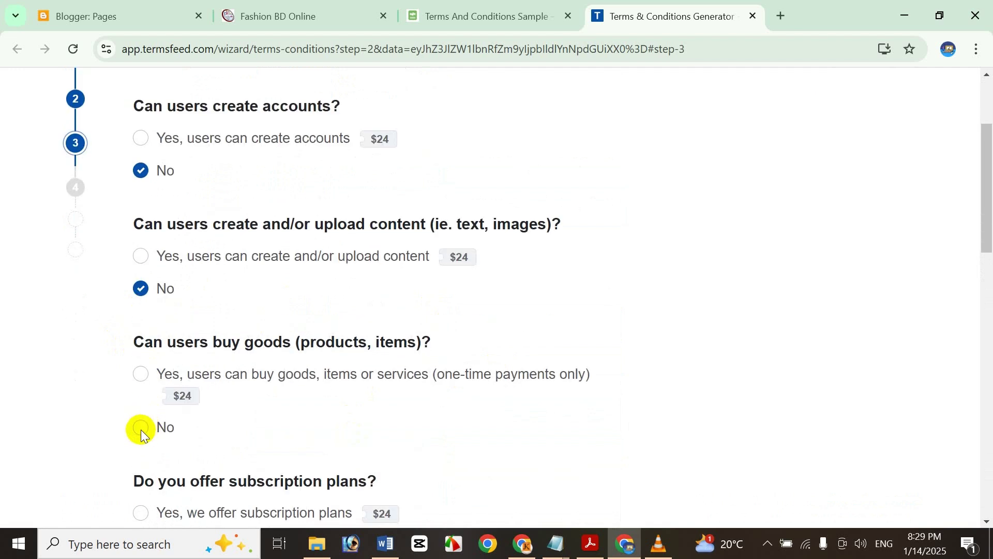
{"action": "left_click", "coordinate": [141, 429]}
{"action": "scroll", "coordinate": [160, 352], "scroll_direction": "down", "scroll_amount": 4}
{"action": "left_click", "coordinate": [153, 312]}
{"action": "left_click", "coordinate": [142, 472]}
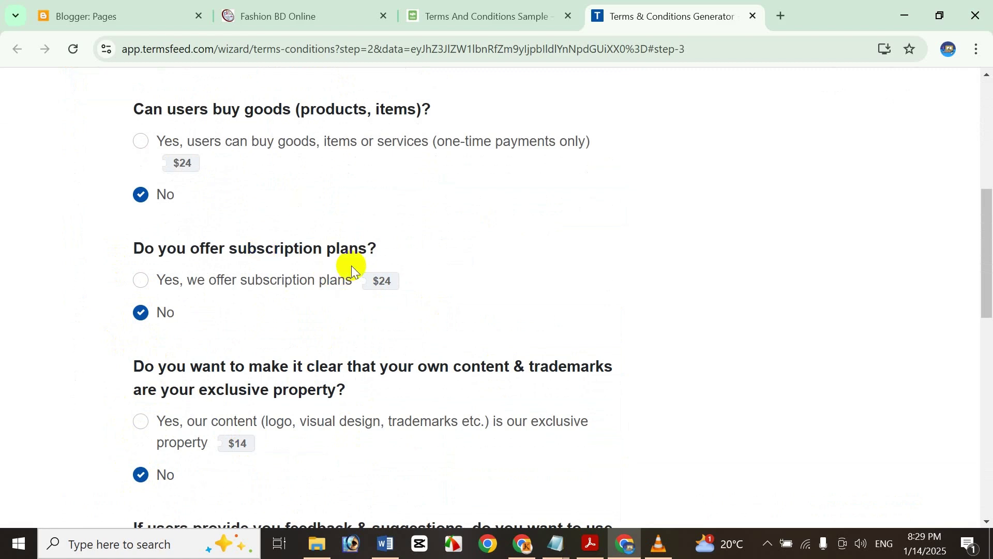
{"action": "scroll", "coordinate": [181, 262], "scroll_direction": "down", "scroll_amount": 4}
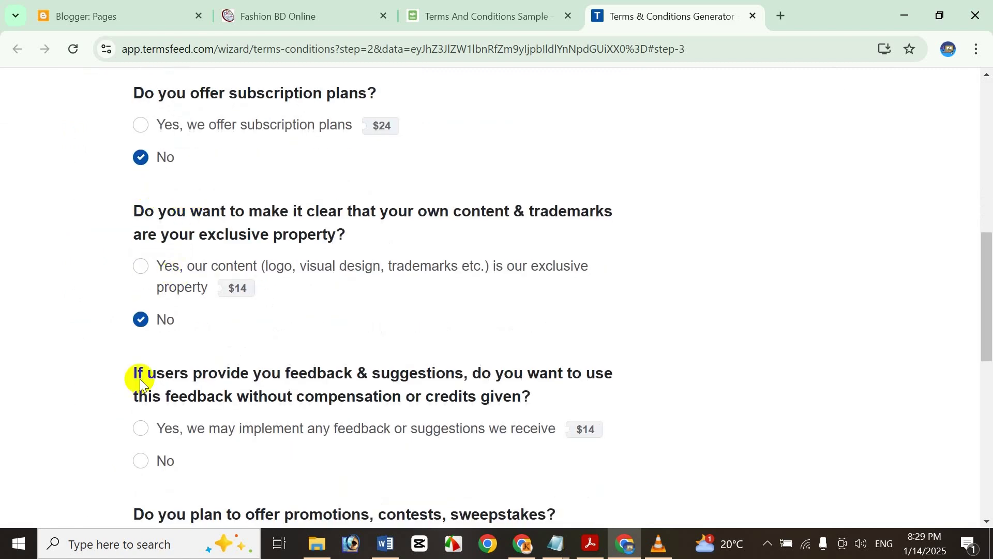
{"action": "left_click", "coordinate": [145, 501]}
{"action": "scroll", "coordinate": [185, 405], "scroll_direction": "down", "scroll_amount": 5}
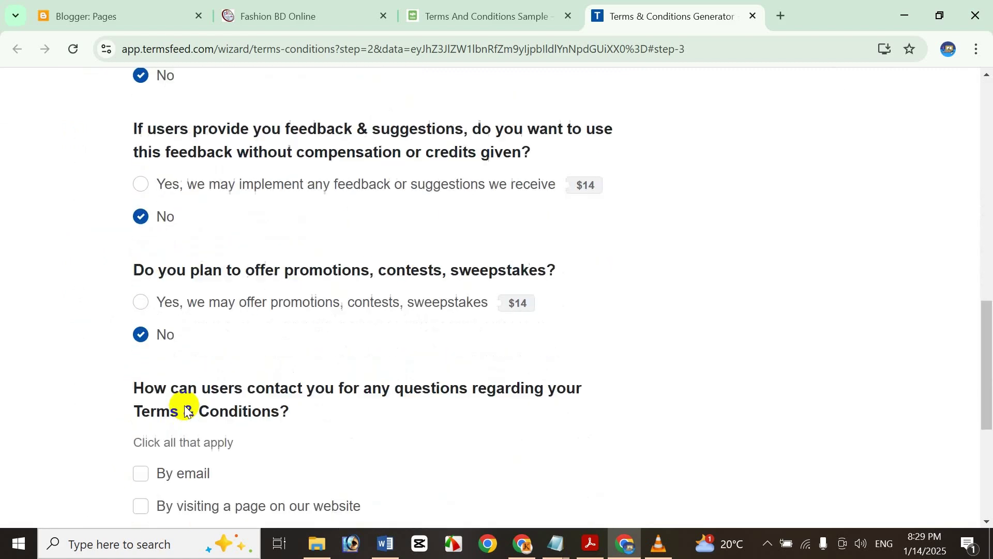
- Choose e-mail as the contact method, fill in the contact's e-mail address and continue to the fourth wizard step
{"action": "left_click", "coordinate": [138, 330]}
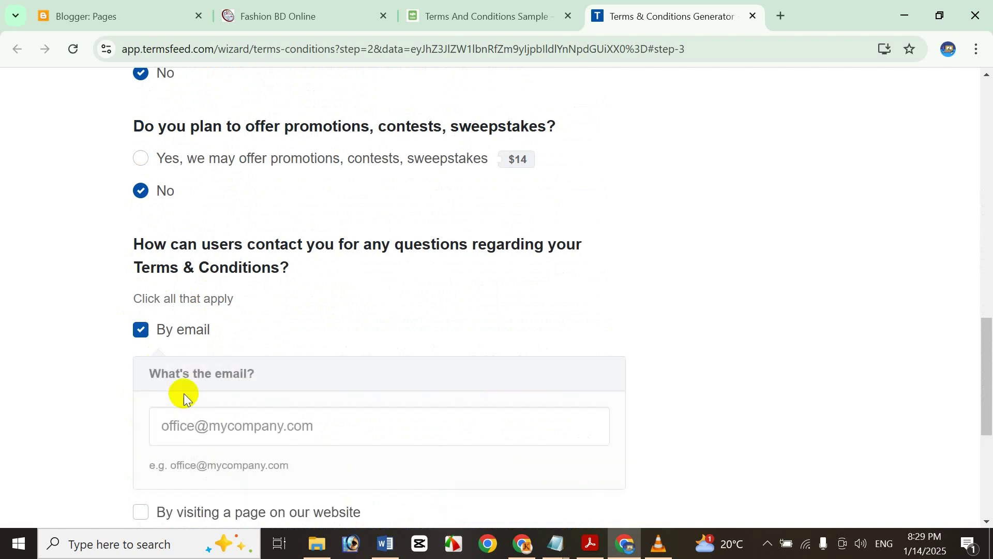
{"action": "left_click", "coordinate": [201, 422]}
{"action": "left_click", "coordinate": [279, 469]}
{"action": "scroll", "coordinate": [419, 377], "scroll_direction": "down", "scroll_amount": 4}
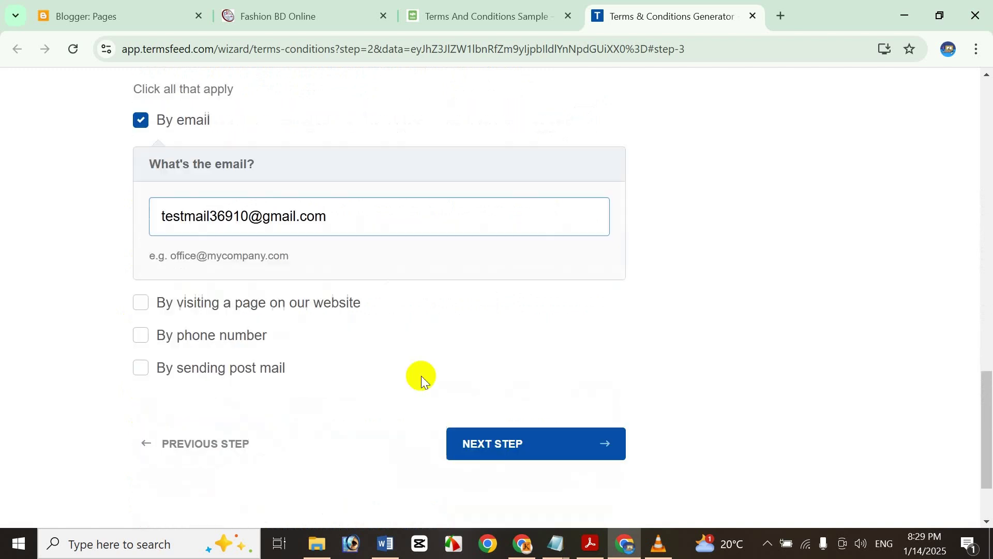
{"action": "left_click", "coordinate": [514, 421]}
- Fill in the e-mail address for receiving the Terms & Conditions and generate the free English document
{"action": "left_click", "coordinate": [354, 349]}
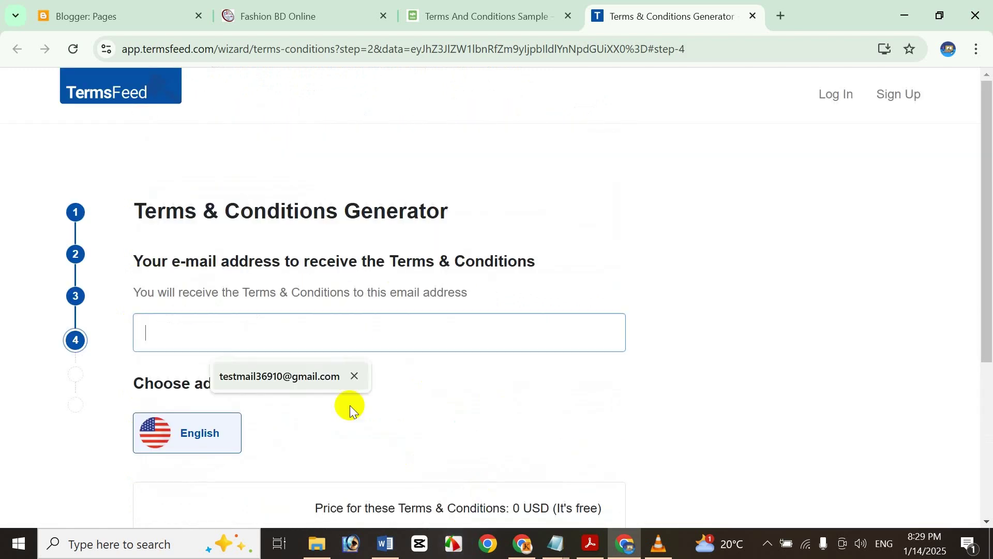
{"action": "left_click", "coordinate": [317, 377]}
{"action": "scroll", "coordinate": [436, 346], "scroll_direction": "down", "scroll_amount": 4}
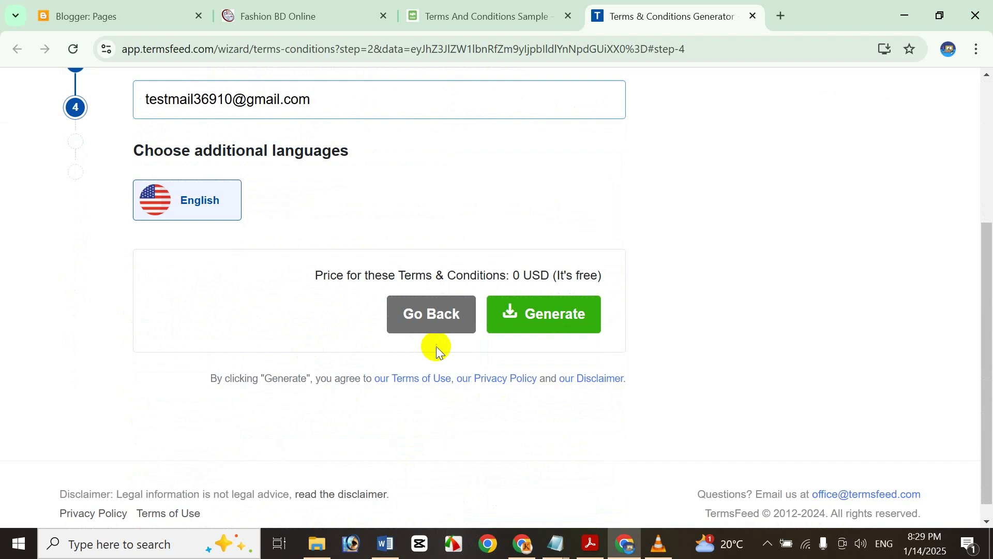
{"action": "left_click", "coordinate": [581, 321]}
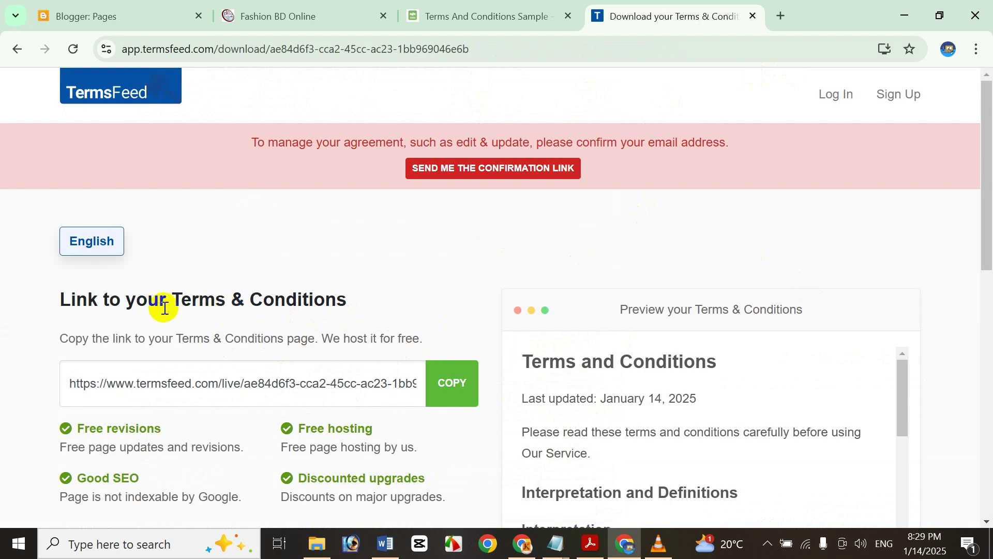
- Copy the link and the HTML code of the generated Terms & Conditions on the TermsFeed page
{"action": "left_click", "coordinate": [460, 381]}
{"action": "scroll", "coordinate": [314, 275], "scroll_direction": "down", "scroll_amount": 8}
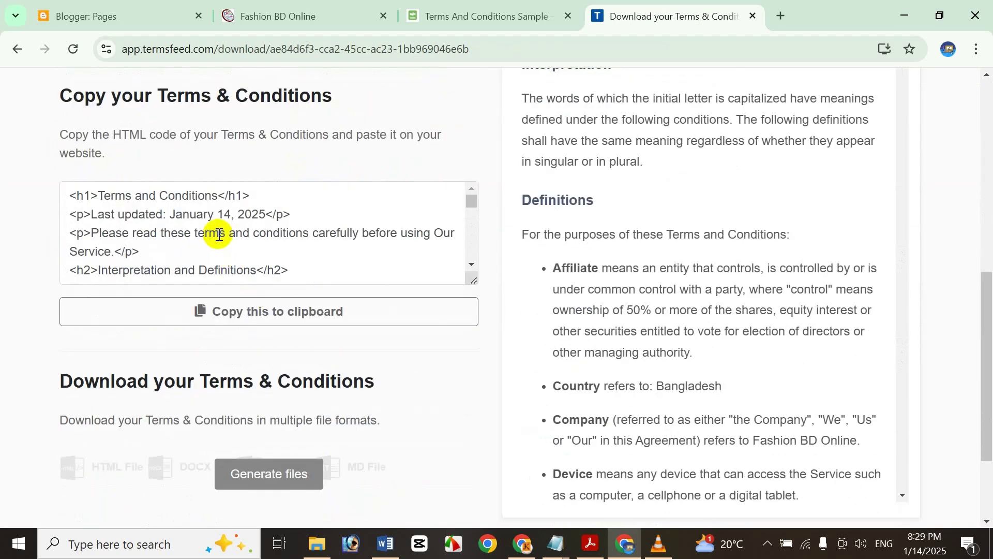
{"action": "left_click", "coordinate": [319, 328]}
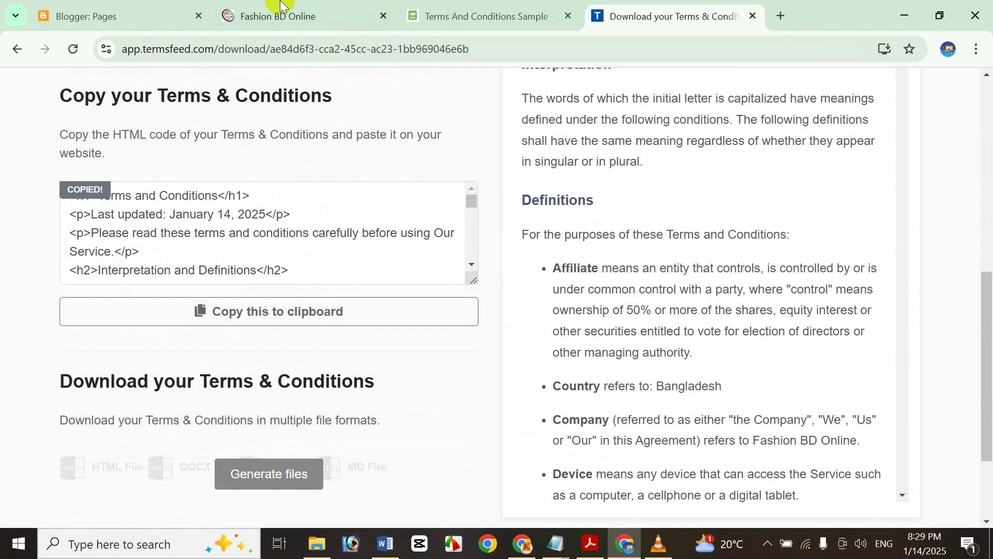
- Switch to Blogger and start a new page for the Fashion BD Online blog
{"action": "left_click", "coordinate": [96, 16]}
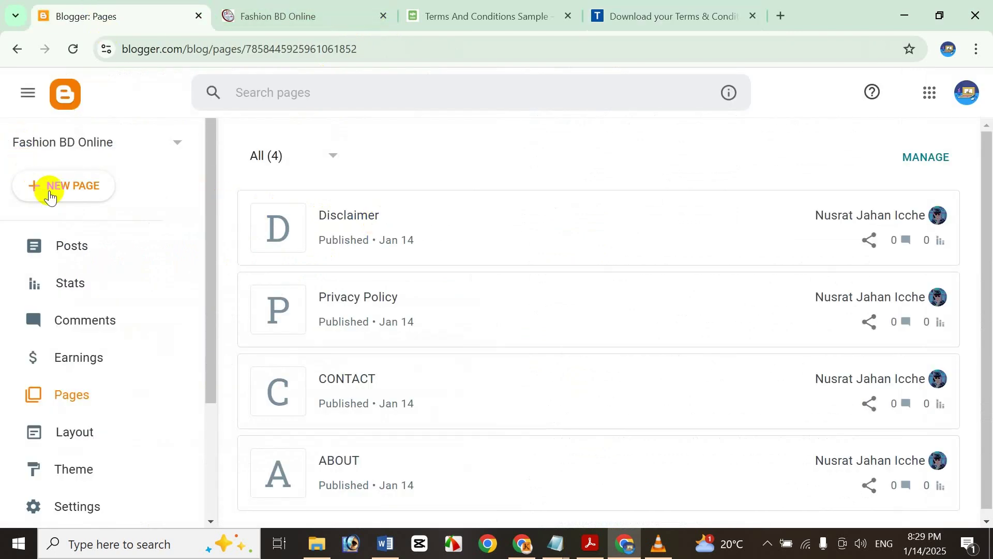
{"action": "left_click", "coordinate": [78, 186]}
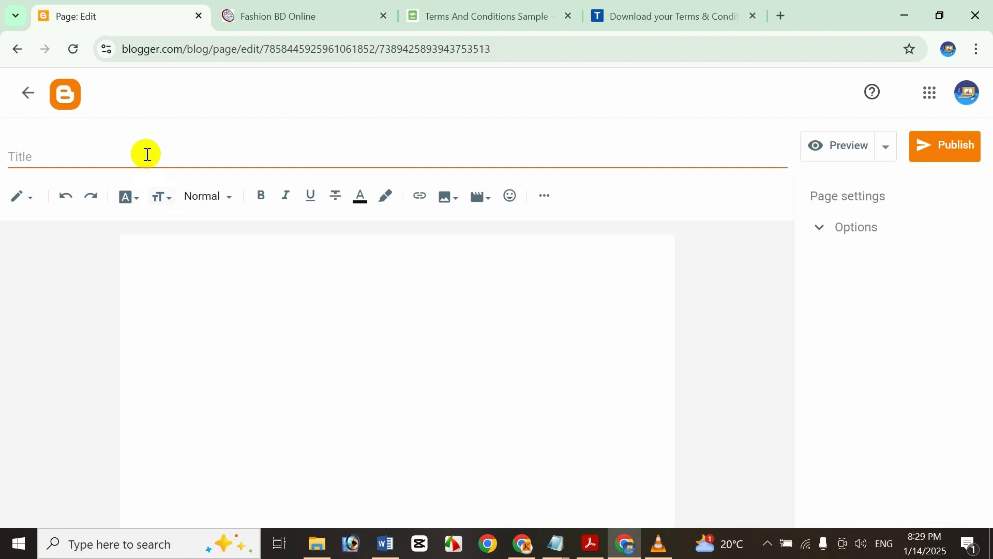
{"action": "left_click", "coordinate": [147, 154]}
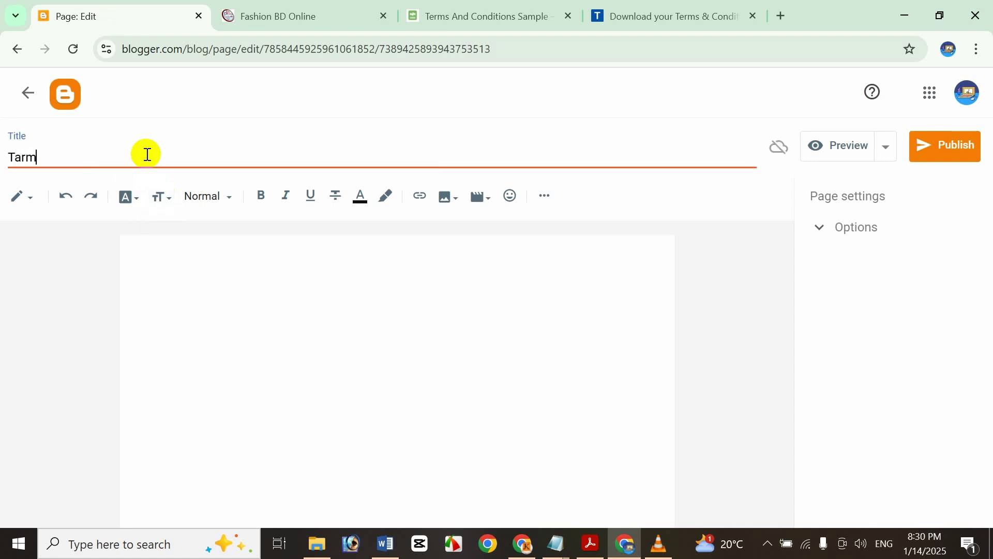
- Try to enter the page title by hand using spelling suggestions, and delete the attempt
{"action": "right_click", "coordinate": [26, 162]}
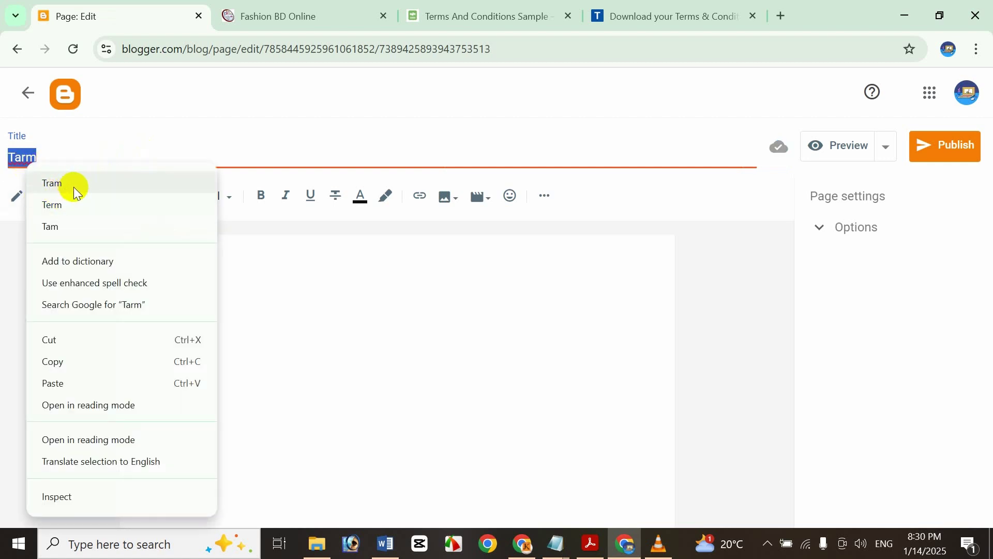
{"action": "left_click", "coordinate": [74, 187]}
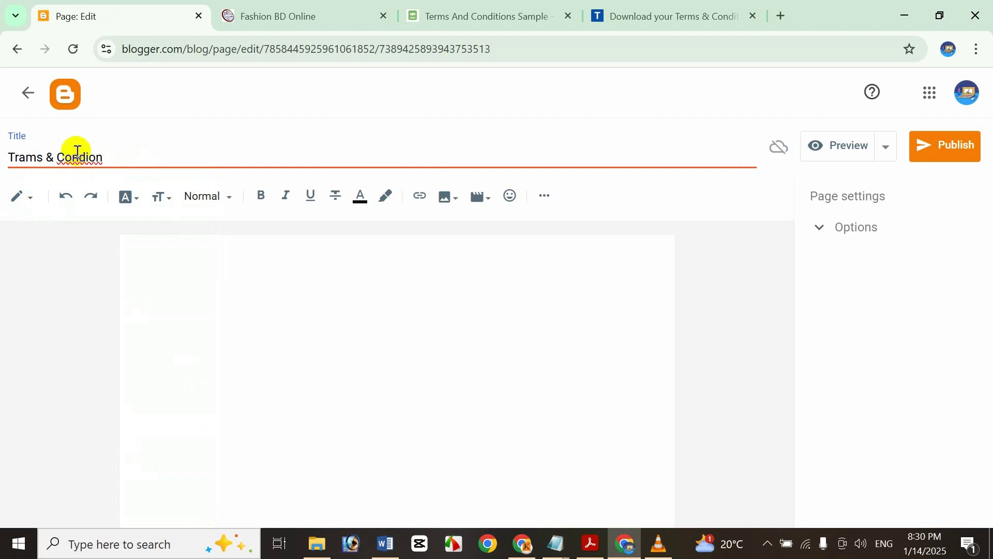
{"action": "right_click", "coordinate": [78, 157]}
{"action": "left_click", "coordinate": [146, 176]}
{"action": "double_click", "coordinate": [58, 157]}
{"action": "key", "text": "BackSpace"}
- Copy the words "Terms & Conditions" from the TermsFeed heading and paste them as the Blogger page's title
{"action": "left_click", "coordinate": [590, 15]}
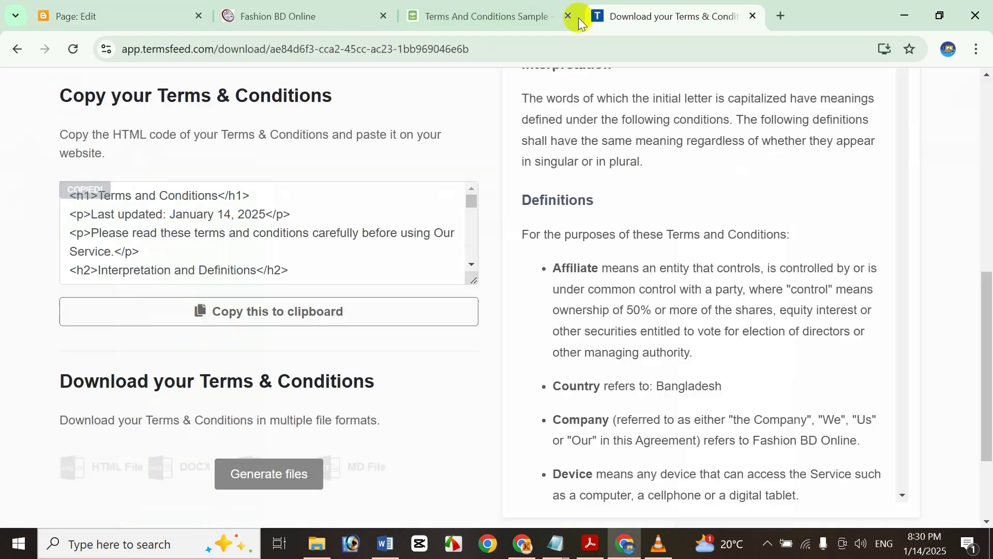
{"action": "left_click_drag", "start_coordinate": [346, 98], "coordinate": [150, 102]}
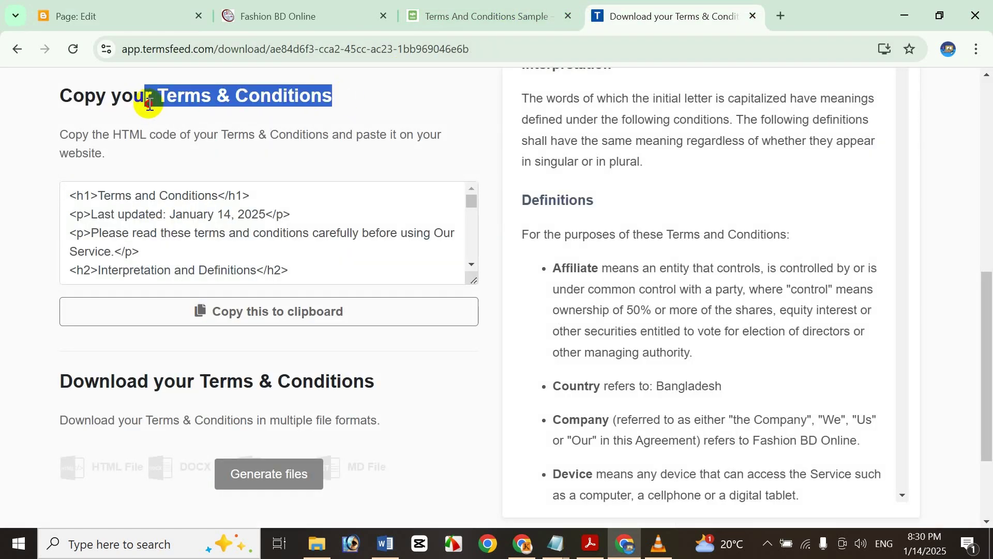
{"action": "left_click", "coordinate": [124, 15]}
{"action": "key", "text": "ctrl+v"}
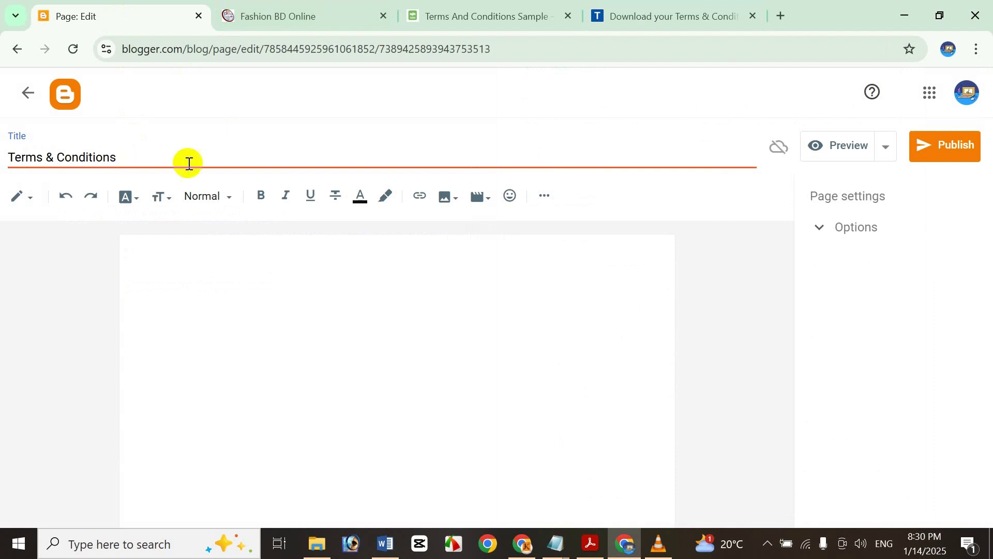
{"action": "left_click", "coordinate": [193, 244]}
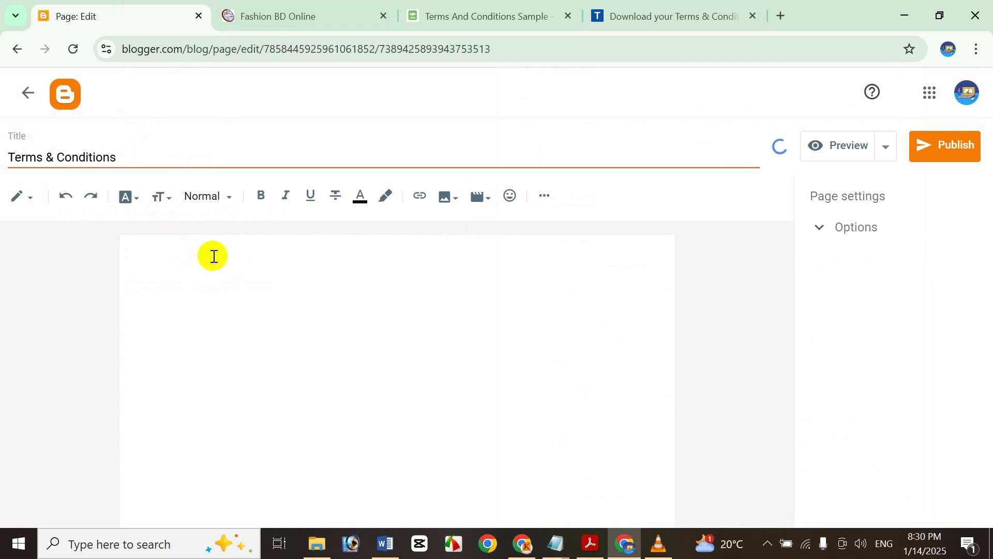
- Copy the Terms & Conditions HTML code from TermsFeed and replace the placeholder code in the Blogger page's HTML view with it
{"action": "left_click", "coordinate": [667, 15]}
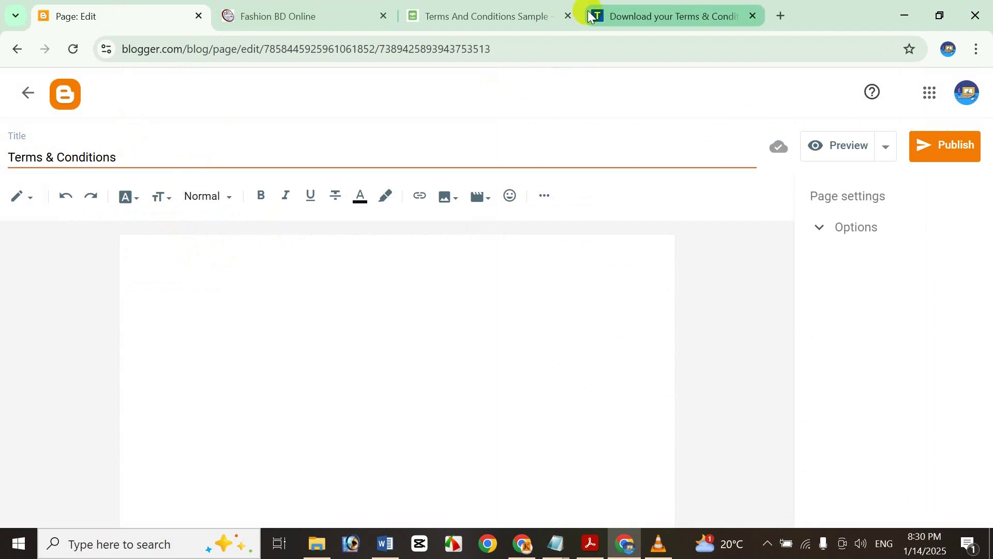
{"action": "left_click", "coordinate": [332, 313]}
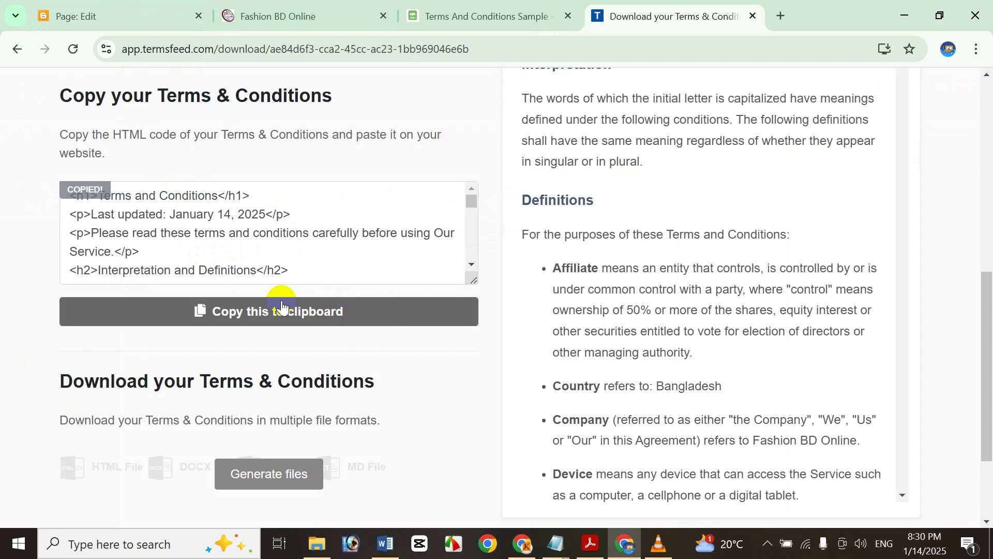
{"action": "left_click", "coordinate": [82, 14]}
{"action": "left_click", "coordinate": [23, 196]}
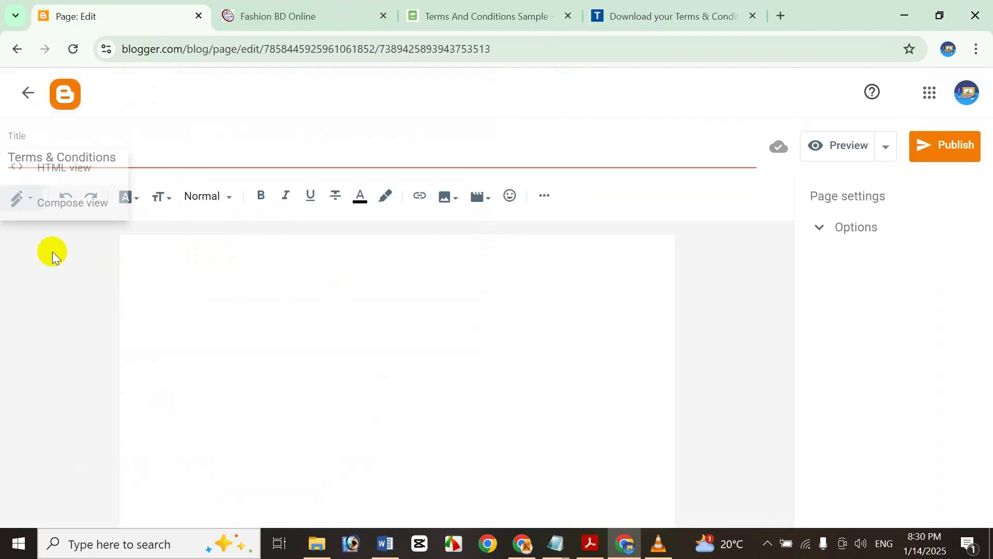
{"action": "left_click", "coordinate": [77, 168]}
{"action": "left_click_drag", "start_coordinate": [105, 233], "coordinate": [2, 206]}
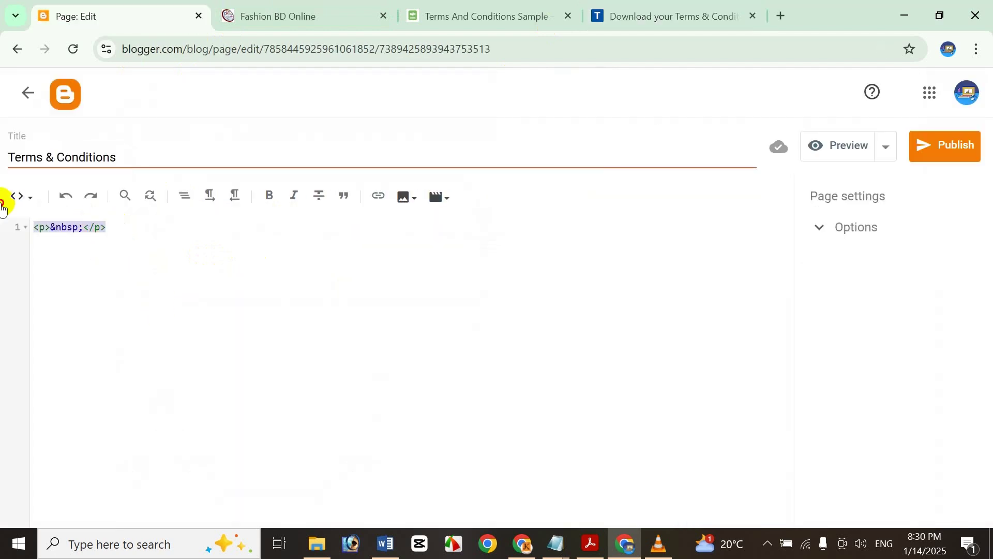
{"action": "key", "text": "BackSpace"}
{"action": "key", "text": "ctrl+v"}
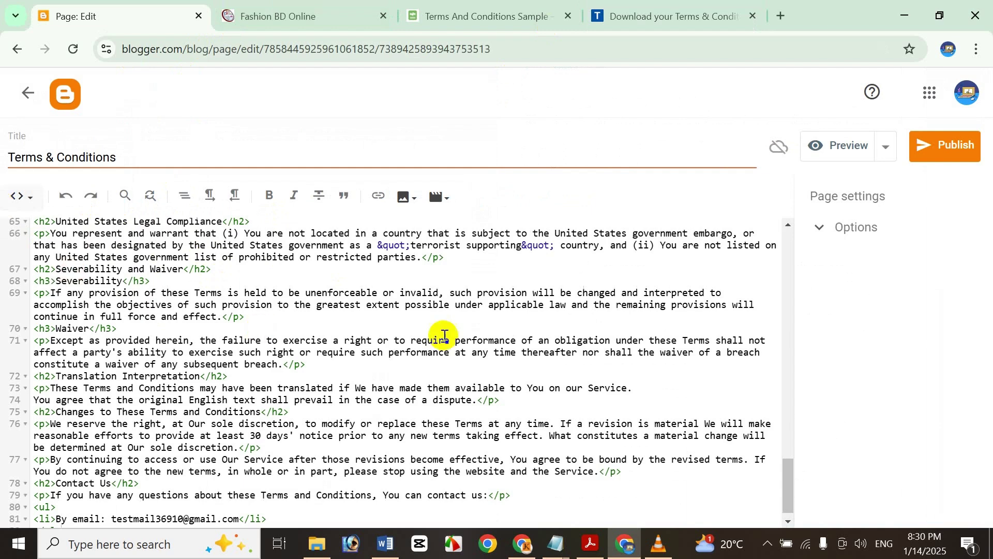
- Return the page to Compose view and look through the formatted Terms & Conditions text
{"action": "left_click", "coordinate": [30, 207]}
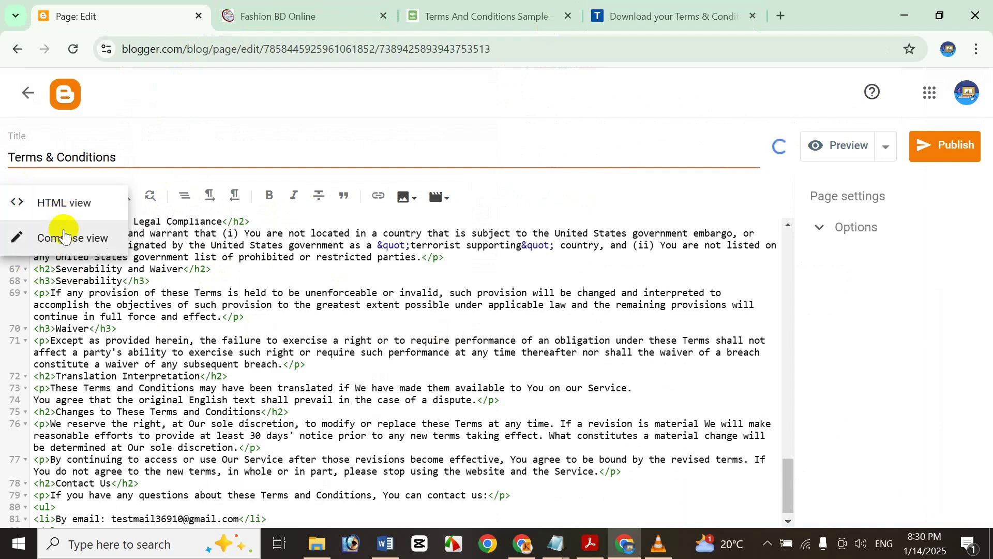
{"action": "left_click", "coordinate": [75, 239]}
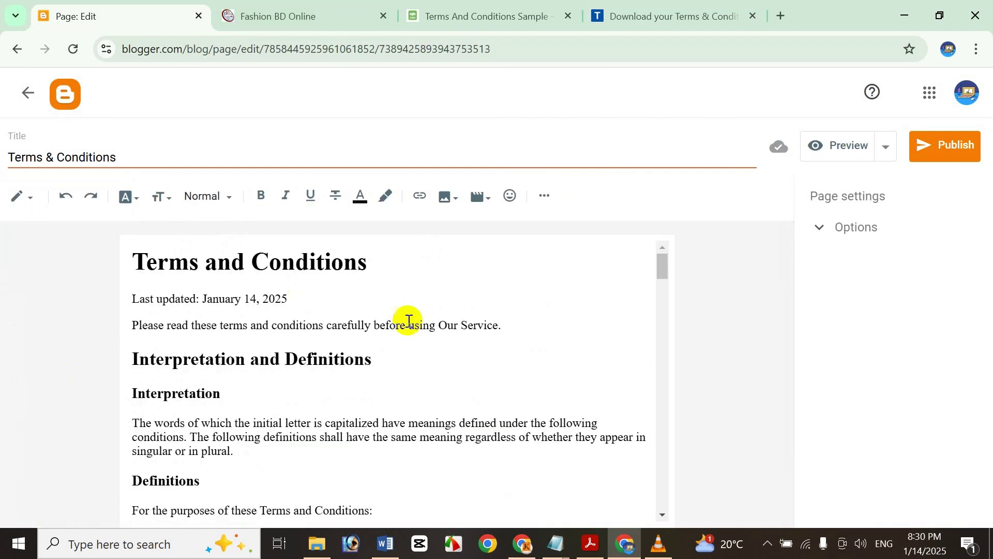
{"action": "left_click_drag", "start_coordinate": [661, 269], "coordinate": [684, 246]}
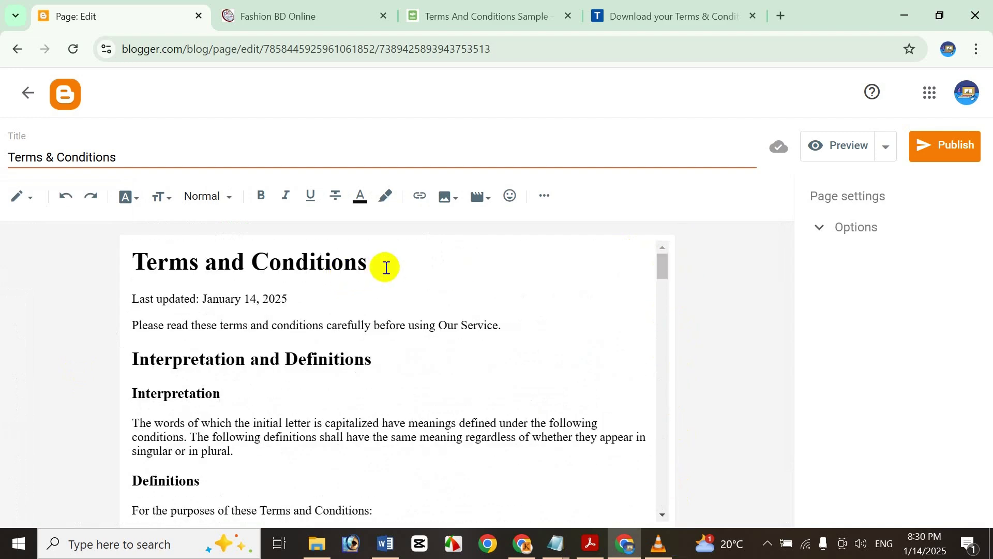
- Set the font of the "Terms and Conditions" heading in the page body to Georgia
{"action": "left_click_drag", "start_coordinate": [384, 266], "coordinate": [86, 254]}
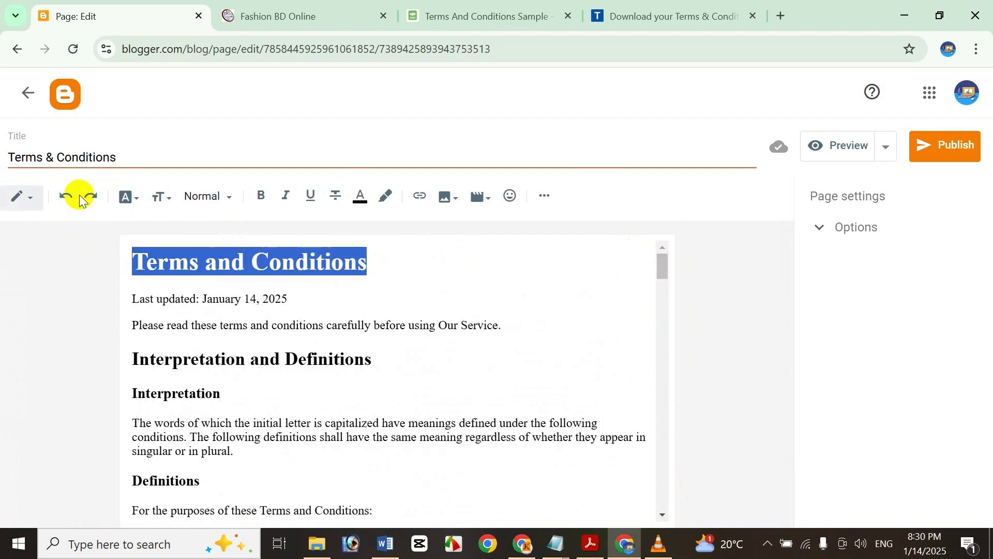
{"action": "left_click", "coordinate": [130, 202]}
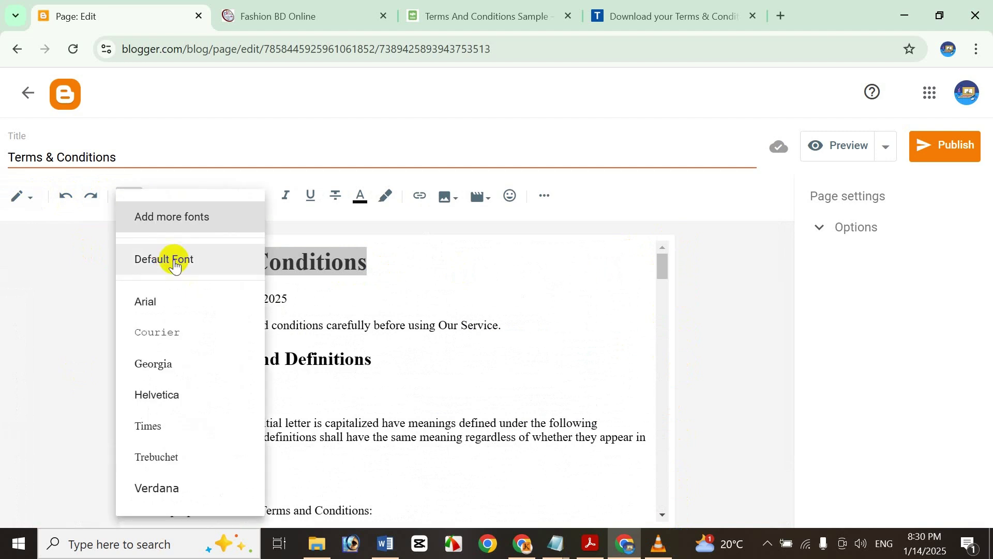
{"action": "left_click", "coordinate": [155, 365]}
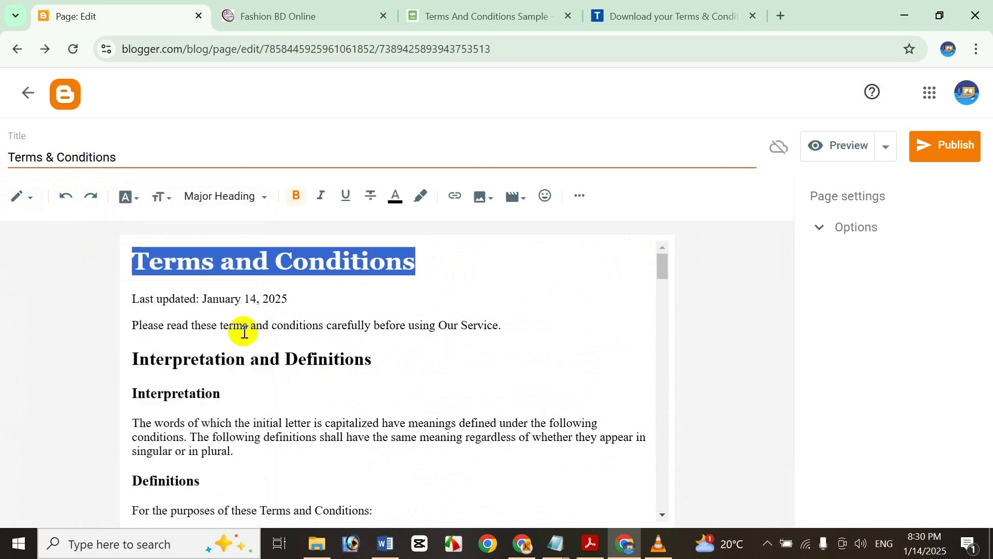
{"action": "left_click", "coordinate": [160, 197]}
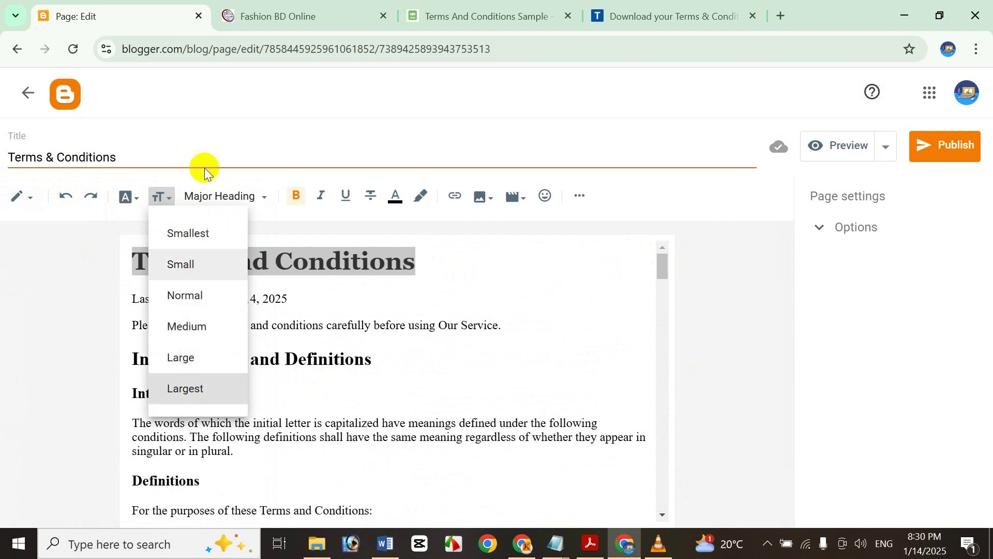
{"action": "left_click", "coordinate": [217, 129]}
{"action": "left_click", "coordinate": [229, 202]}
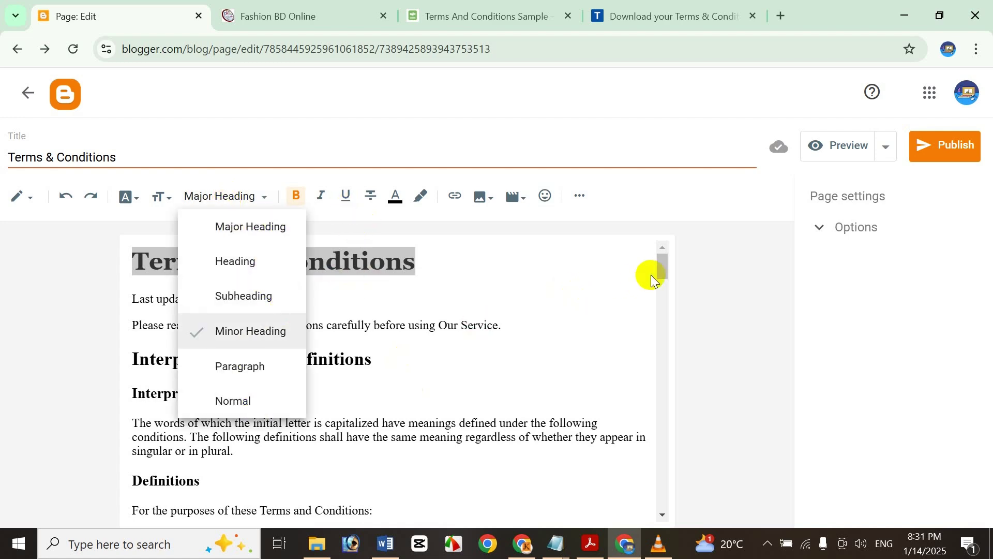
{"action": "left_click_drag", "start_coordinate": [663, 275], "coordinate": [646, 200]}
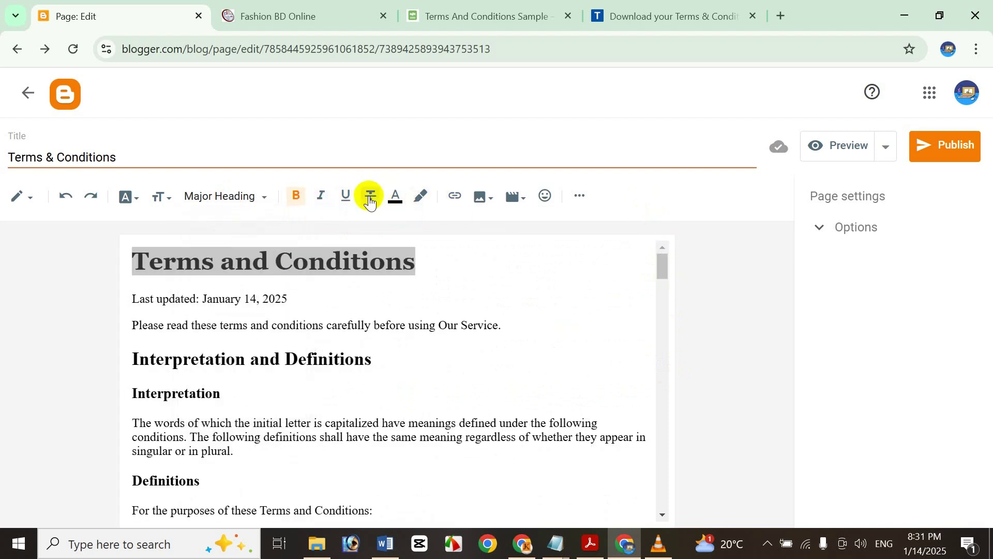
- Try blue and cyan text for the "Terms and Conditions" heading and set its text colour to bright green
{"action": "left_click", "coordinate": [394, 196]}
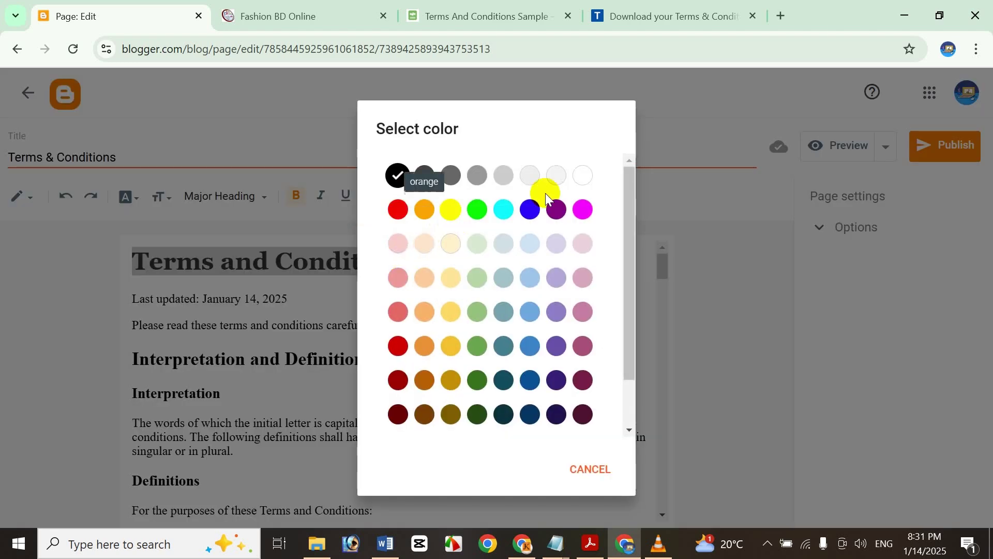
{"action": "left_click", "coordinate": [529, 212]}
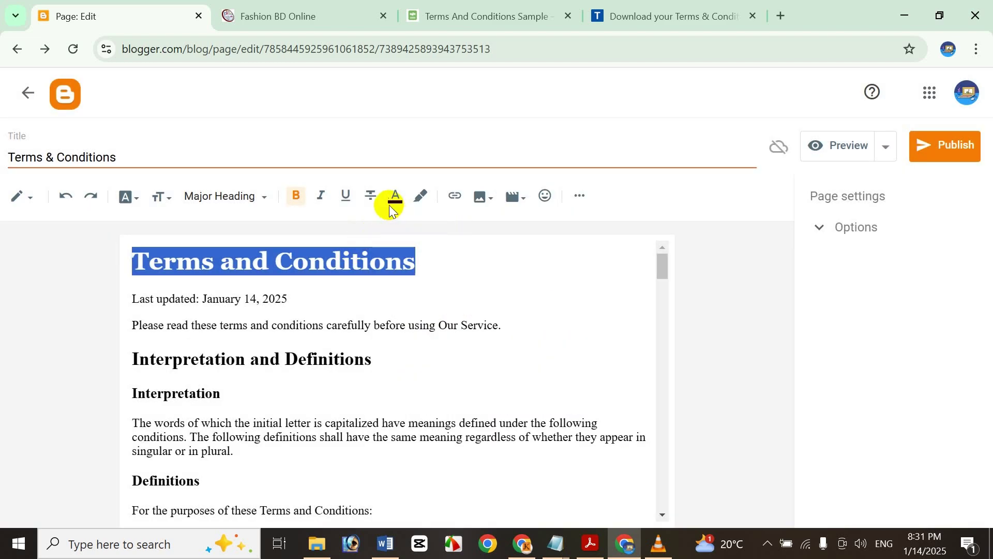
{"action": "left_click", "coordinate": [392, 200]}
{"action": "left_click", "coordinate": [503, 210]}
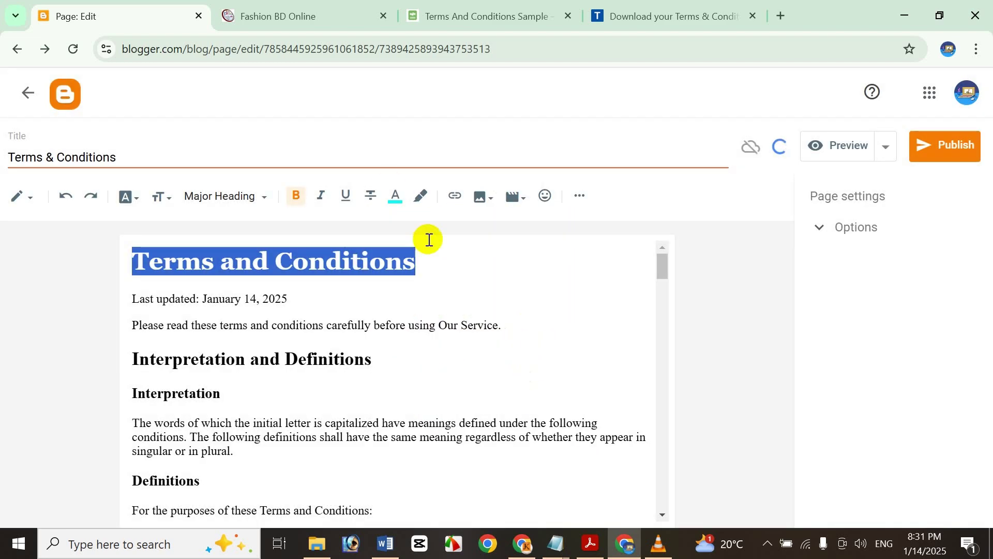
{"action": "left_click", "coordinate": [395, 193]}
{"action": "left_click", "coordinate": [477, 208]}
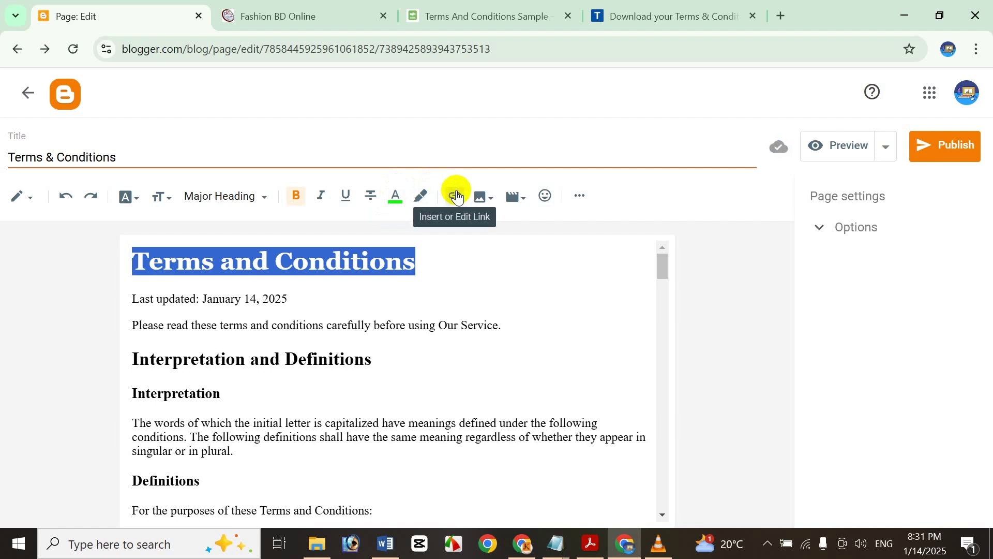
- Highlight the "Terms and Conditions" heading with a yellow background
{"action": "left_click_drag", "start_coordinate": [421, 264], "coordinate": [16, 243]}
{"action": "left_click", "coordinate": [421, 195]}
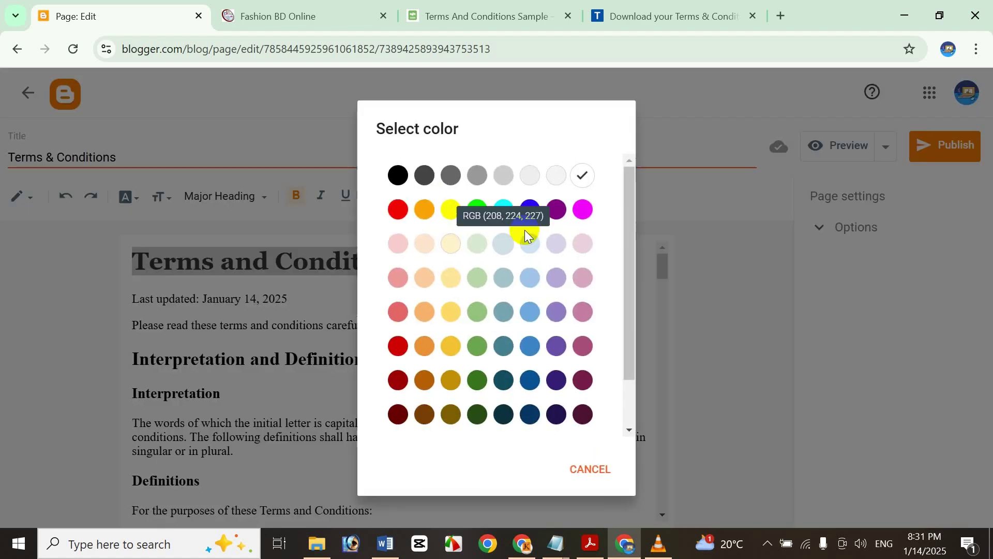
{"action": "left_click", "coordinate": [424, 209]}
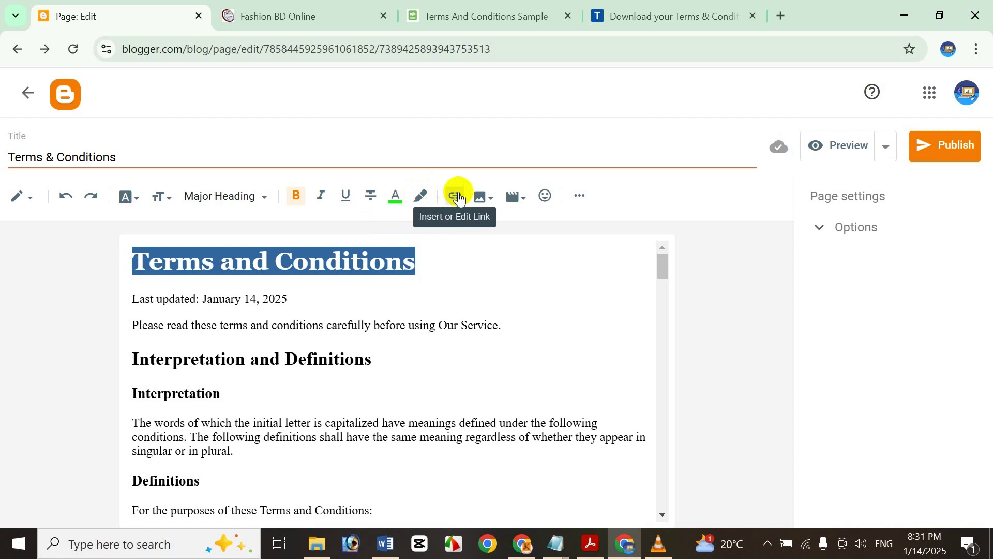
{"action": "left_click", "coordinate": [455, 196]}
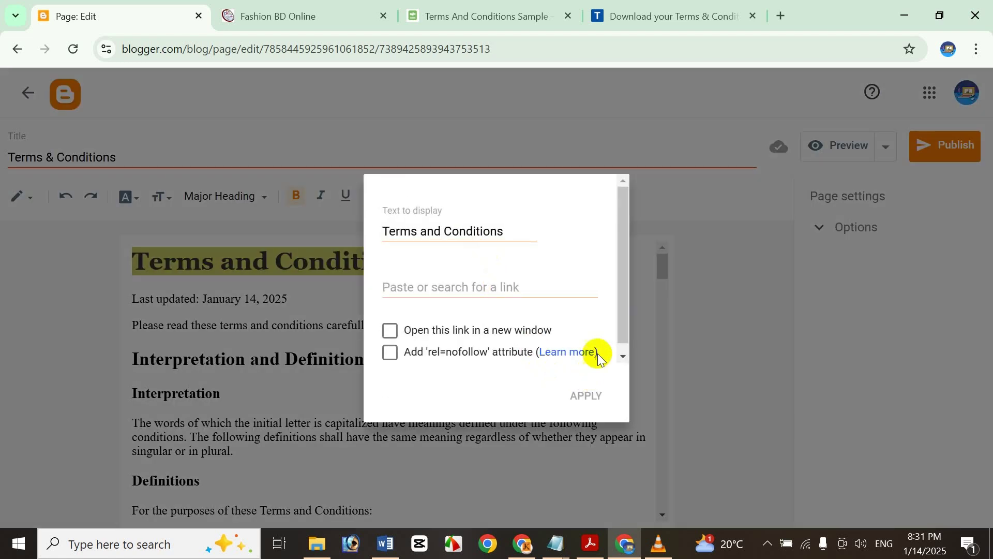
{"action": "key", "text": "Escape"}
{"action": "left_click", "coordinate": [409, 315]}
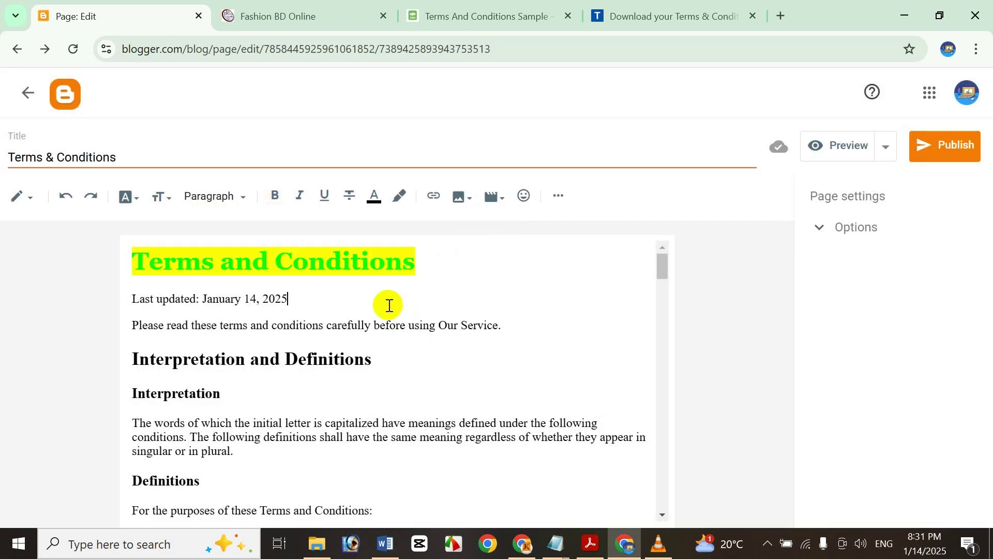
- Change the text colour of the "Terms and Conditions" heading in the page body to dark red
{"action": "triple_click", "coordinate": [318, 247]}
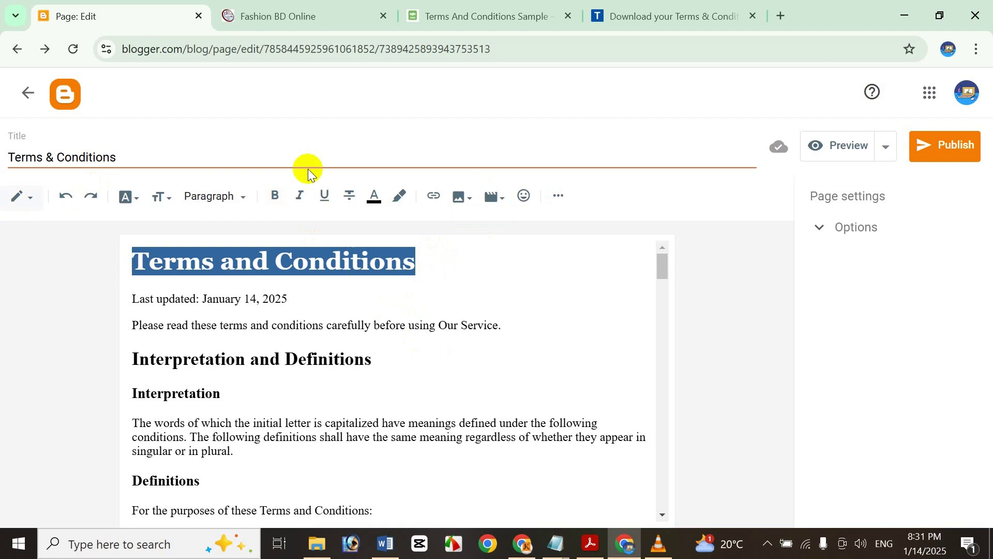
{"action": "left_click", "coordinate": [369, 198]}
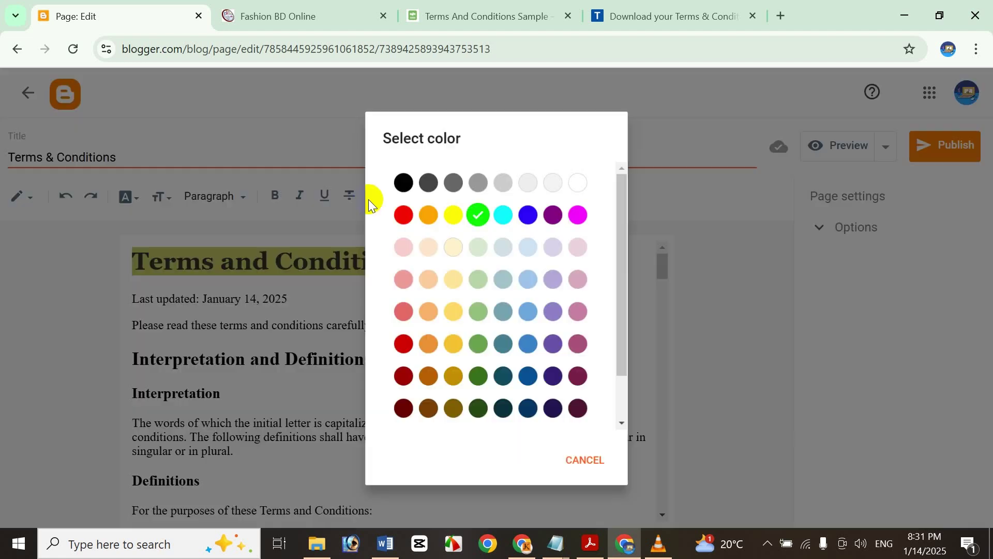
{"action": "left_click", "coordinate": [398, 344]}
{"action": "left_click", "coordinate": [328, 314]}
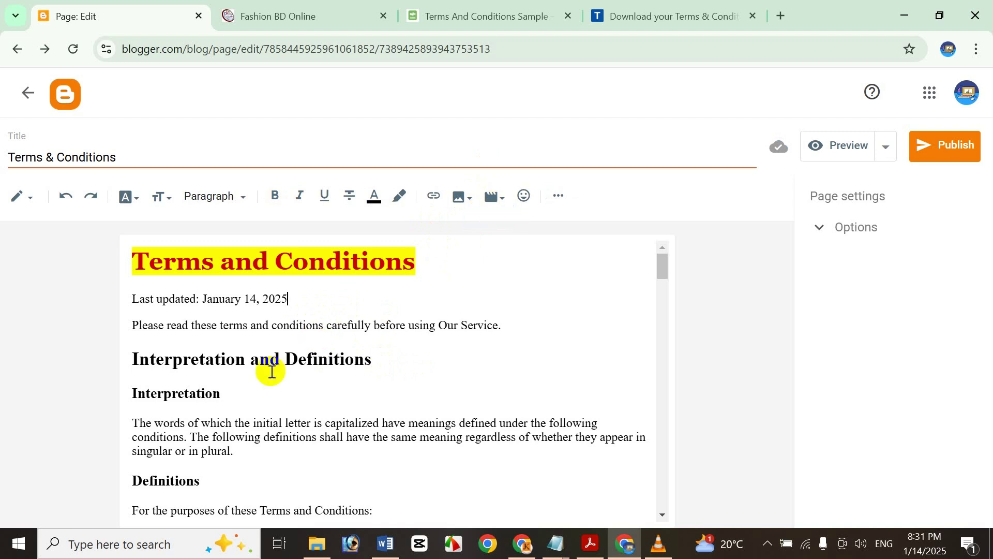
- Add an empty, centre-aligned line below "For the purposes of these Terms and Conditions:" in the Definitions section
{"action": "scroll", "coordinate": [382, 342], "scroll_direction": "down", "scroll_amount": 3}
{"action": "left_click", "coordinate": [162, 375]}
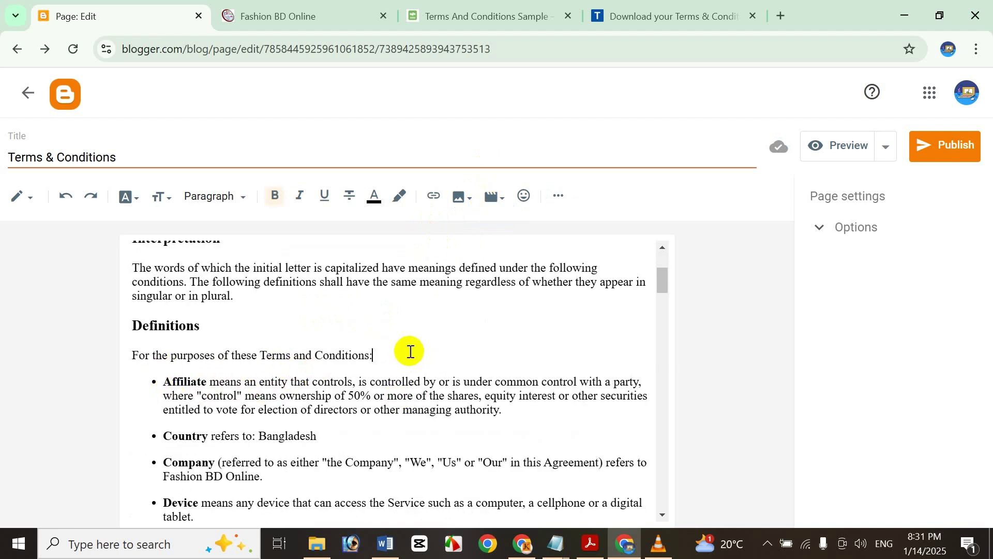
{"action": "key", "text": "Return"}
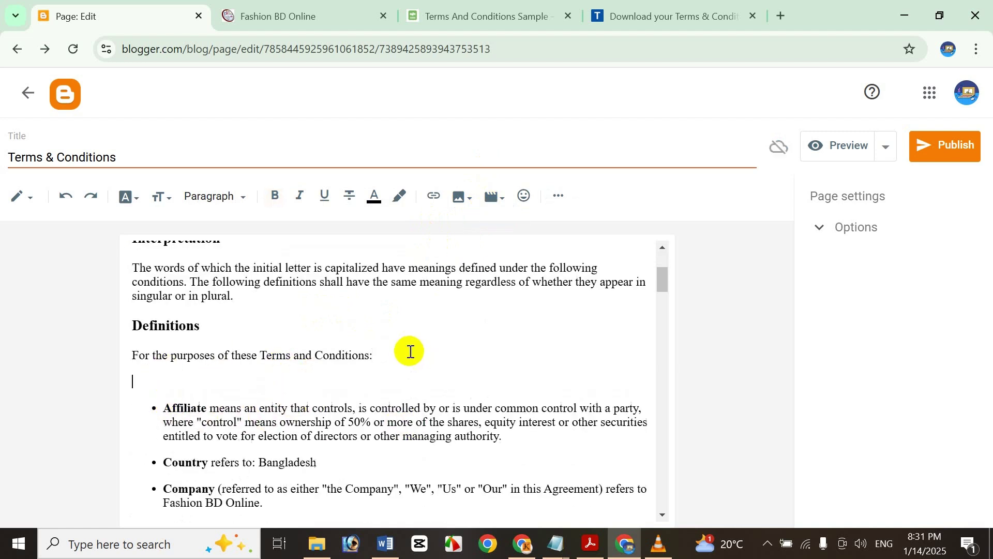
{"action": "left_click", "coordinate": [559, 197]}
{"action": "left_click", "coordinate": [475, 233]}
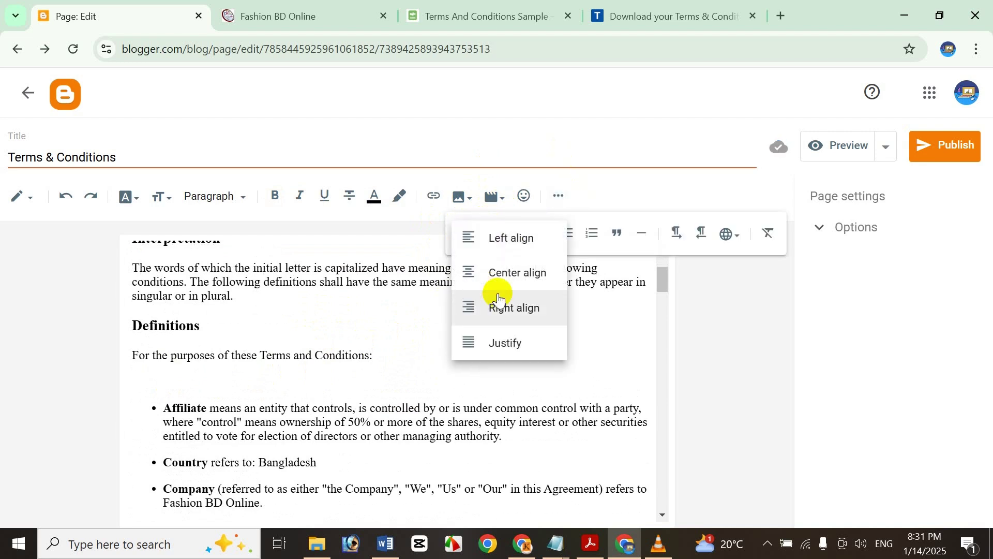
{"action": "left_click", "coordinate": [507, 269]}
- Upload the "Korean School Dress" image from the computer's Icche Fashion folder into the empty line under Definitions
{"action": "left_click", "coordinate": [464, 196]}
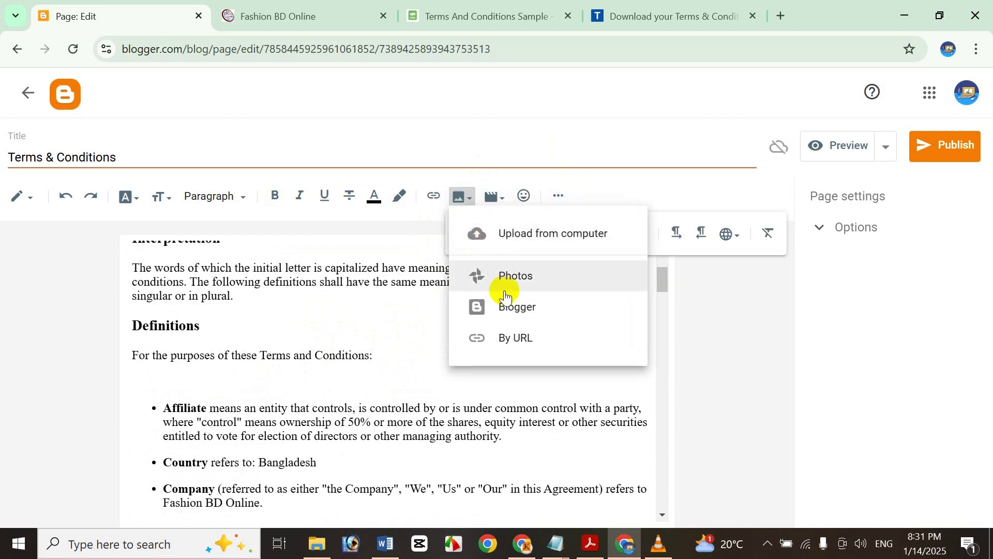
{"action": "left_click", "coordinate": [455, 308]}
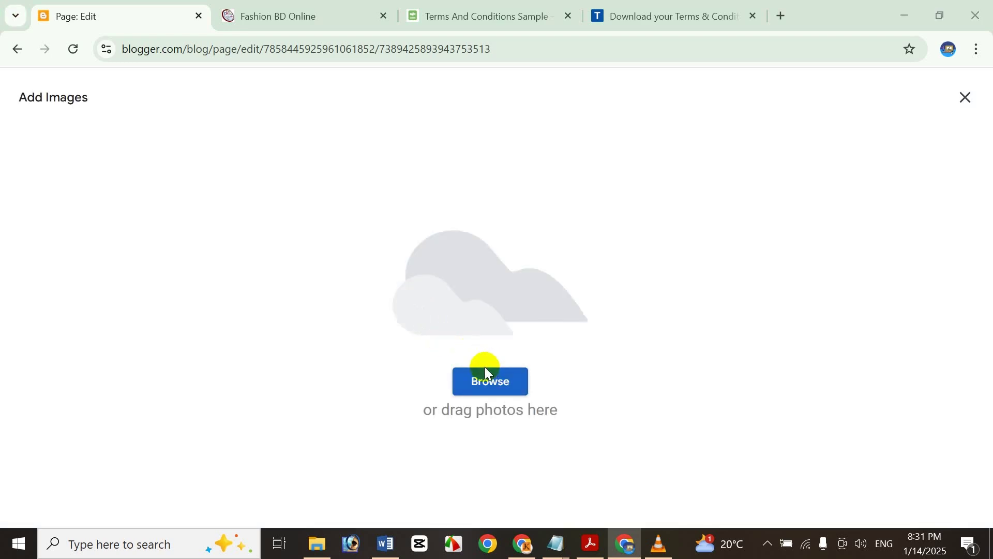
{"action": "left_click", "coordinate": [486, 369]}
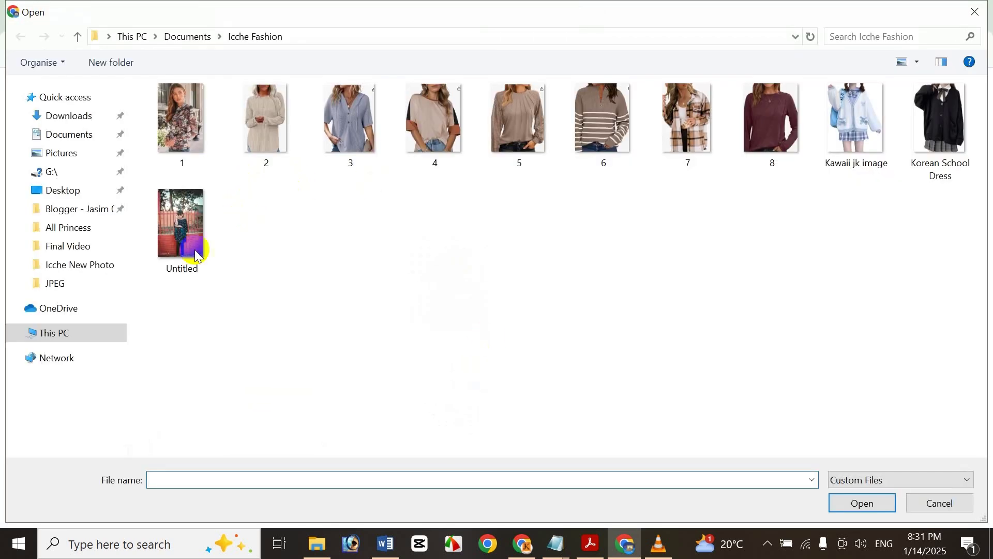
{"action": "left_click", "coordinate": [965, 135]}
{"action": "double_click", "coordinate": [965, 136]}
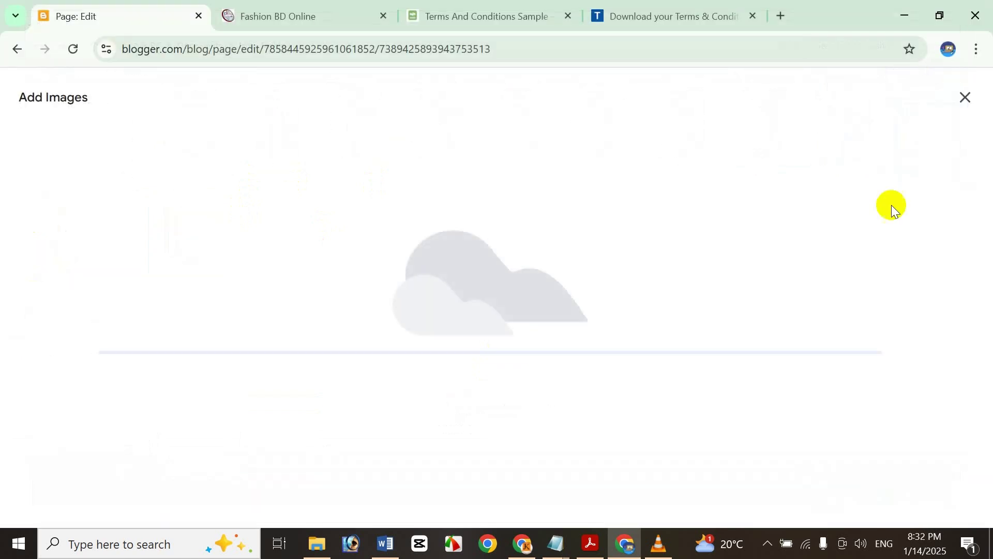
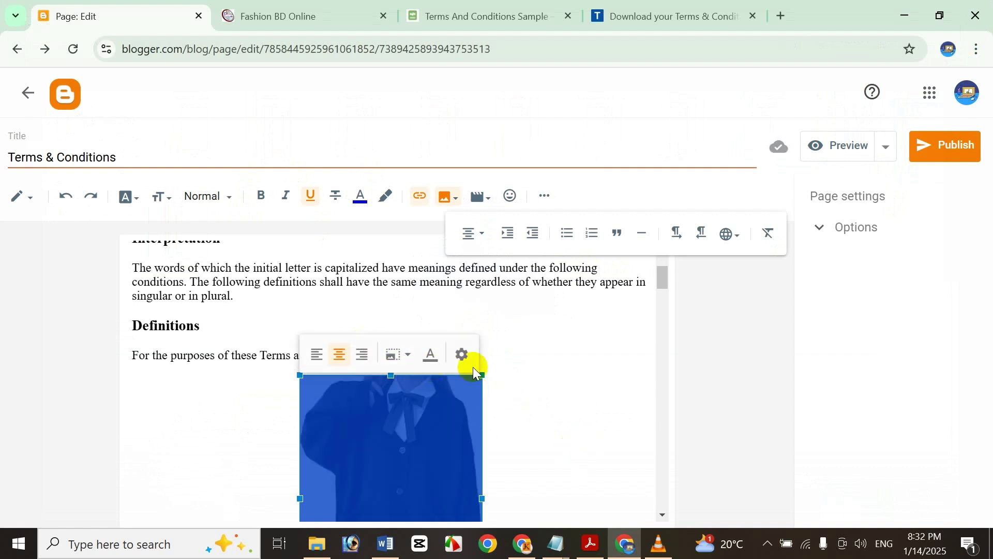
- Set the size of the inserted school dress image to Extra large
{"action": "left_click", "coordinate": [396, 356]}
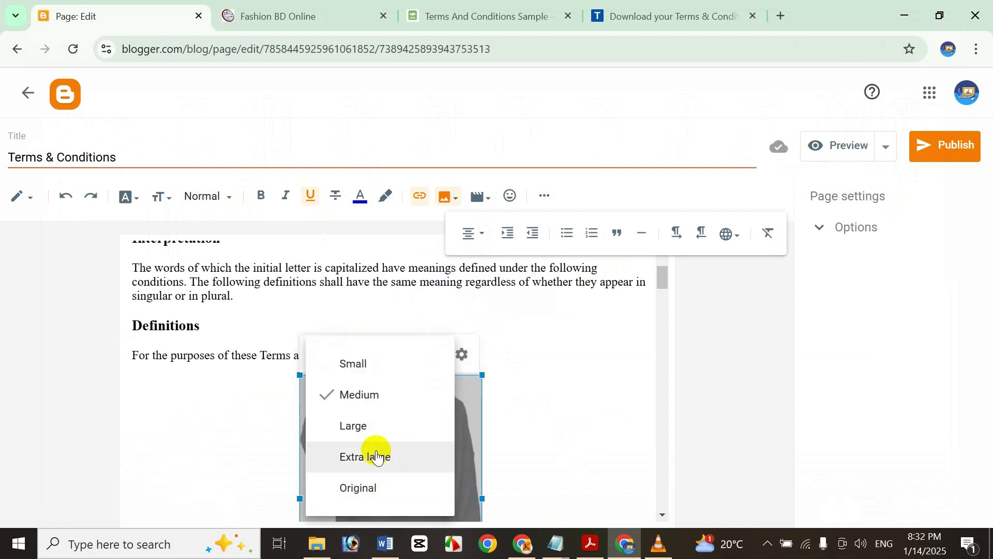
{"action": "left_click", "coordinate": [377, 455]}
{"action": "left_click", "coordinate": [448, 339]}
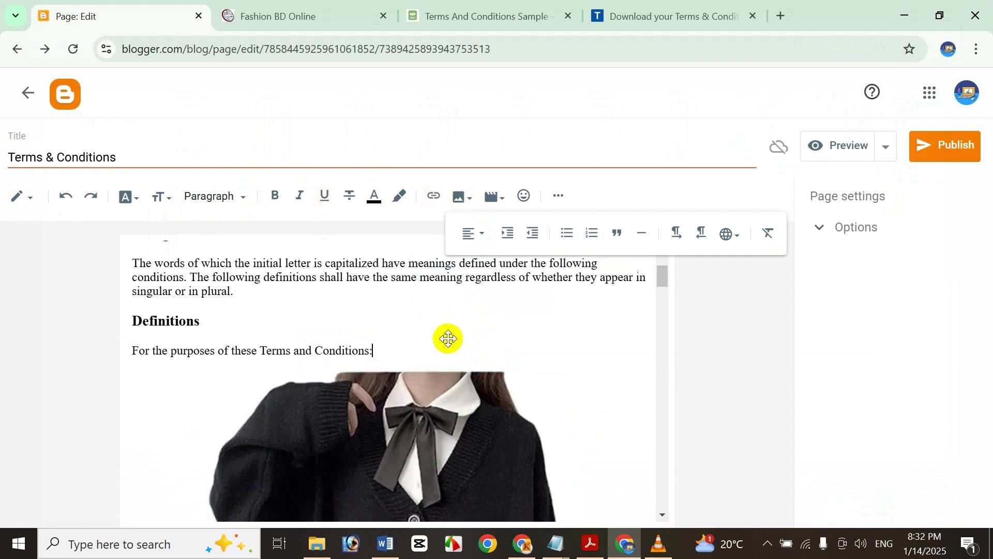
{"action": "scroll", "coordinate": [446, 362], "scroll_direction": "down", "scroll_amount": 1}
{"action": "scroll", "coordinate": [446, 362], "scroll_direction": "up", "scroll_amount": 4}
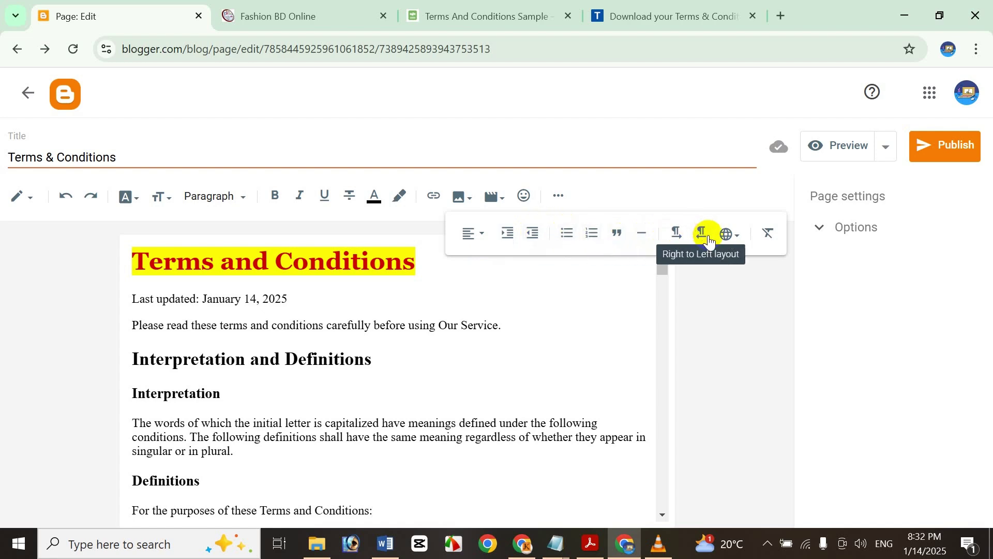
{"action": "key", "text": "Up"}
{"action": "key", "text": "Up"}
{"action": "key", "text": "Up"}
{"action": "key", "text": "Up"}
{"action": "key", "text": "Up"}
{"action": "key", "text": "Up"}
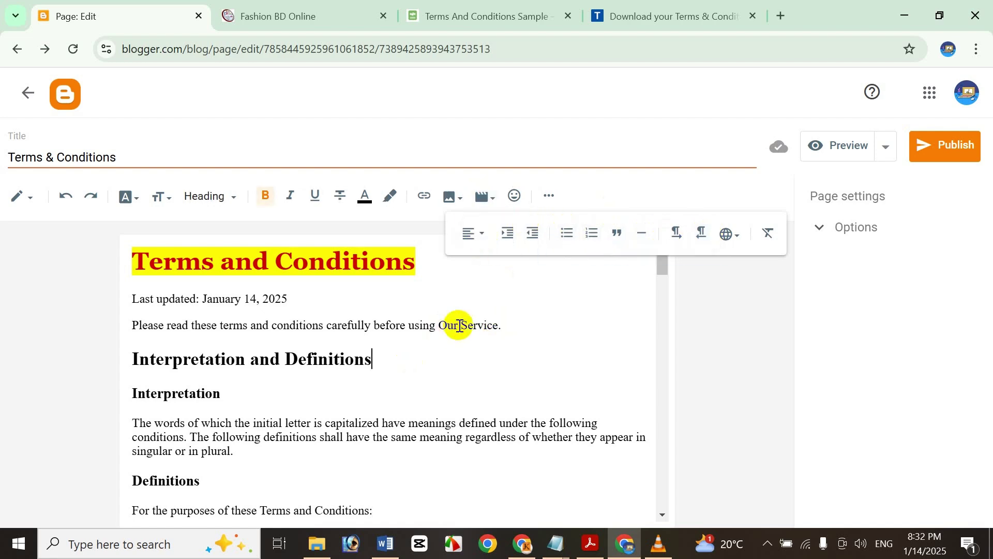
- Add an empty, centre-aligned line above the "Acknowledgment" heading
{"action": "scroll", "coordinate": [455, 326], "scroll_direction": "down", "scroll_amount": 10}
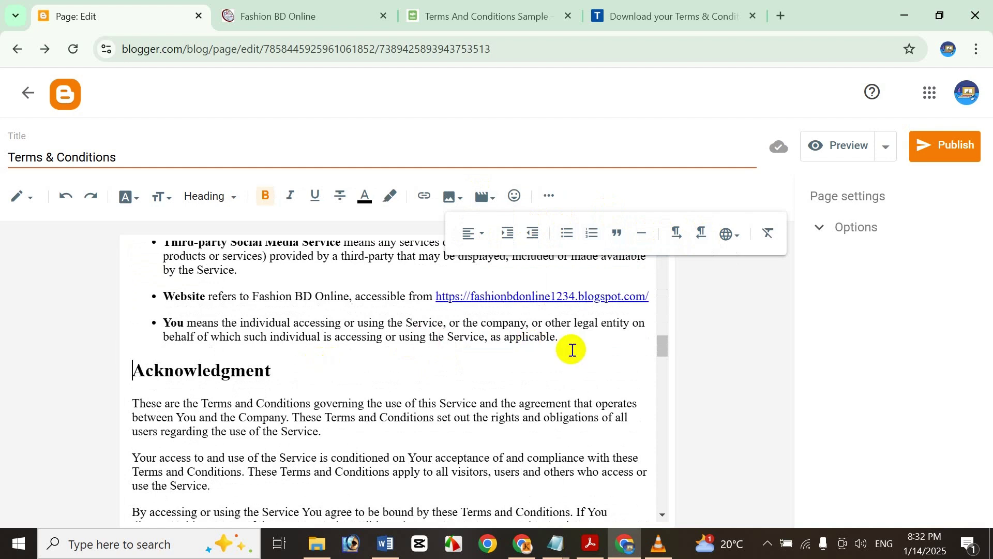
{"action": "key", "text": "Return"}
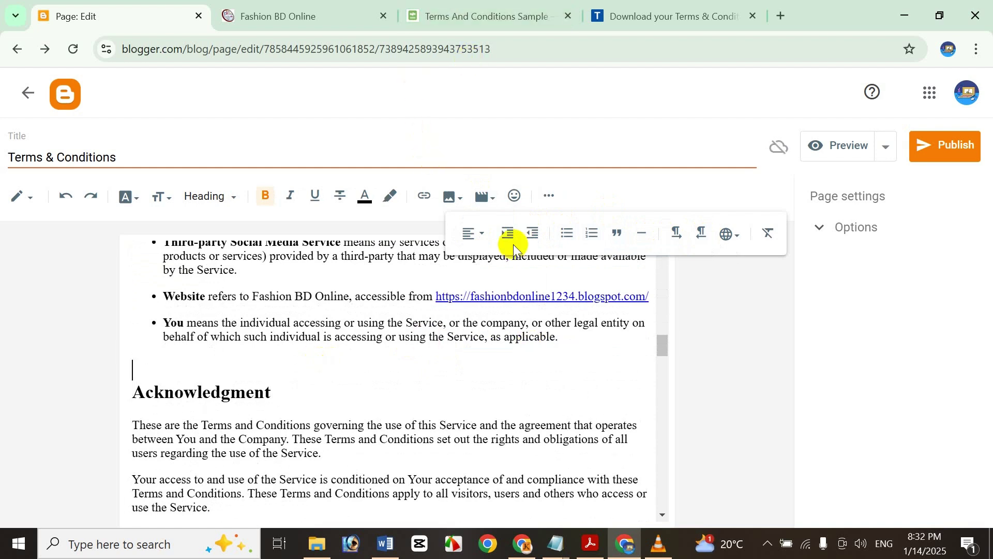
{"action": "left_click", "coordinate": [473, 233]}
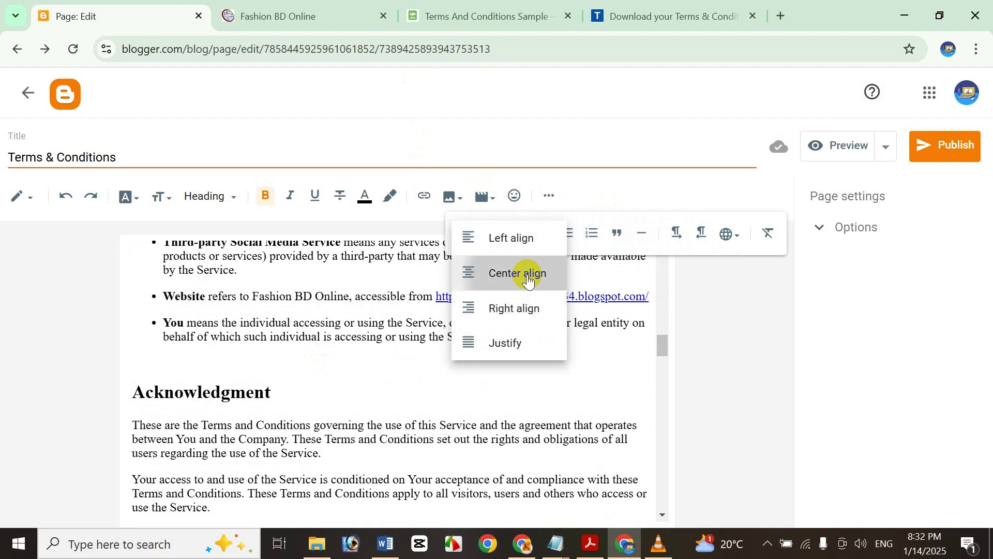
{"action": "left_click", "coordinate": [492, 272]}
- Start inserting a YouTube video and search YouTube for "Korean Kawaii Girl"
{"action": "left_click", "coordinate": [483, 197]}
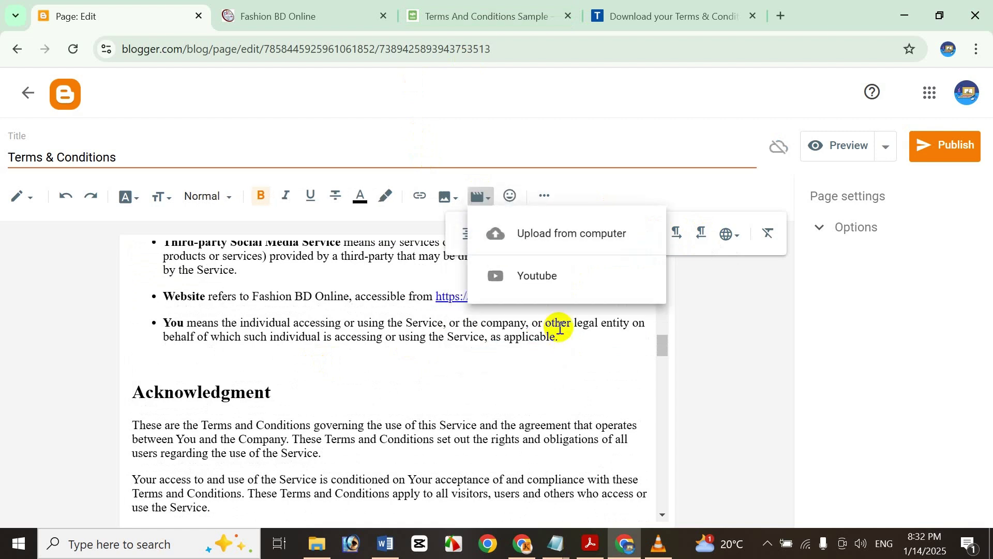
{"action": "left_click", "coordinate": [566, 277]}
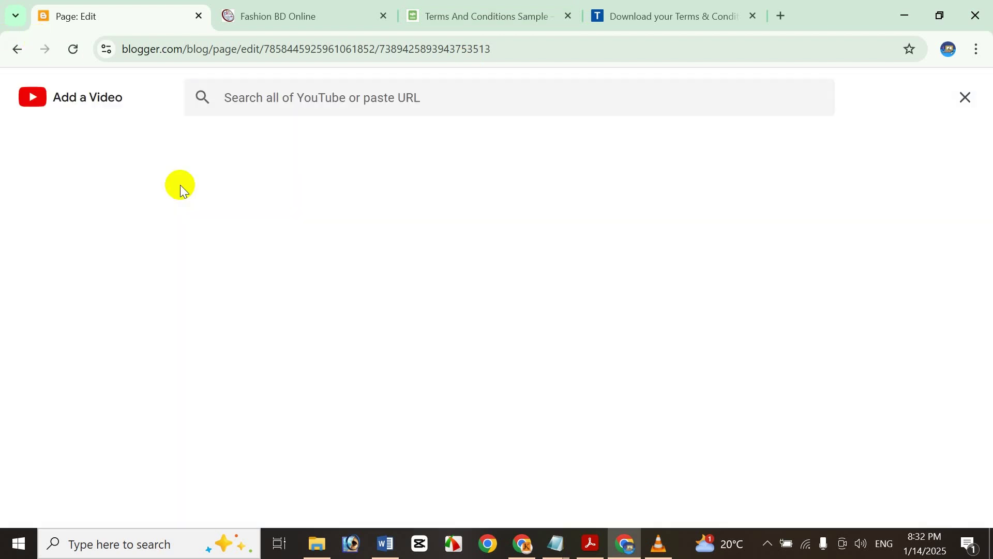
{"action": "left_click", "coordinate": [470, 97]}
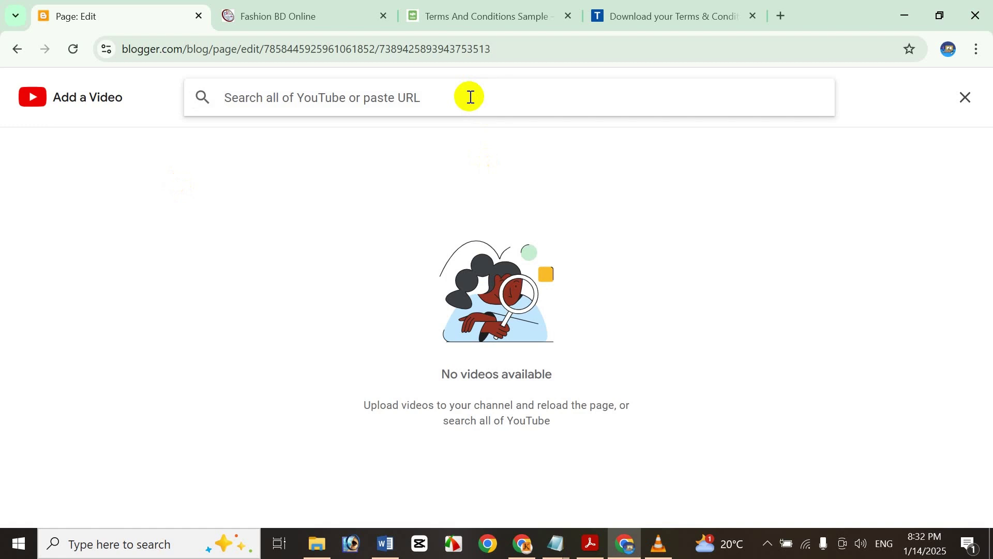
{"action": "type", "text": "Korean Kawaii Girl"}
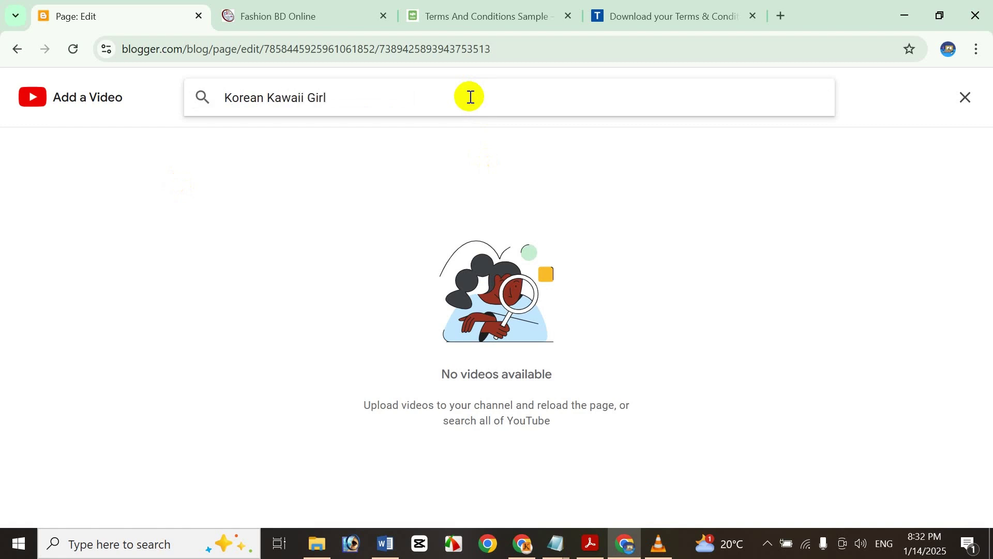
{"action": "key", "text": "Return"}
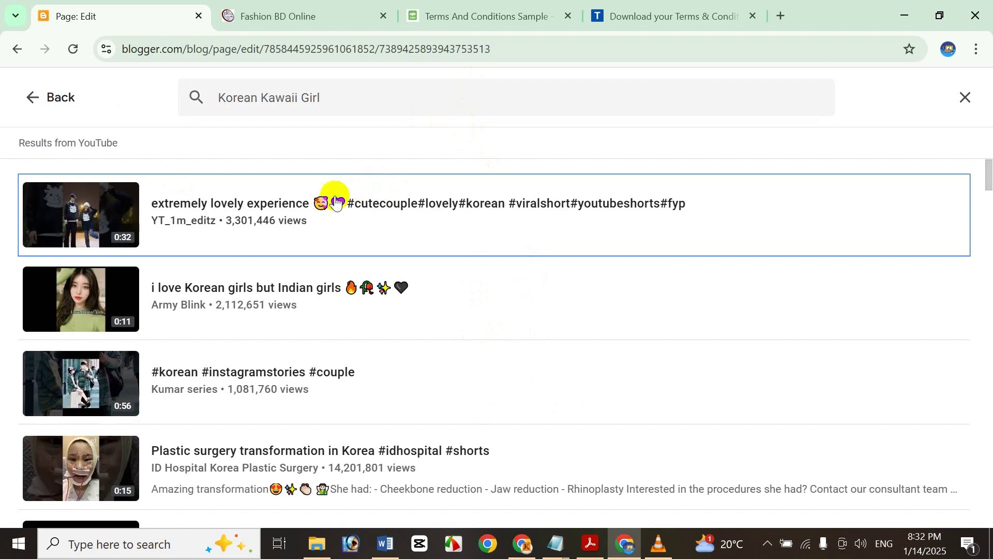
- Insert the "How To Look Cute" video by DIY BEAUTY above the "Acknowledgment" heading
{"action": "scroll", "coordinate": [282, 198], "scroll_direction": "down", "scroll_amount": 3}
{"action": "scroll", "coordinate": [277, 196], "scroll_direction": "down", "scroll_amount": 4}
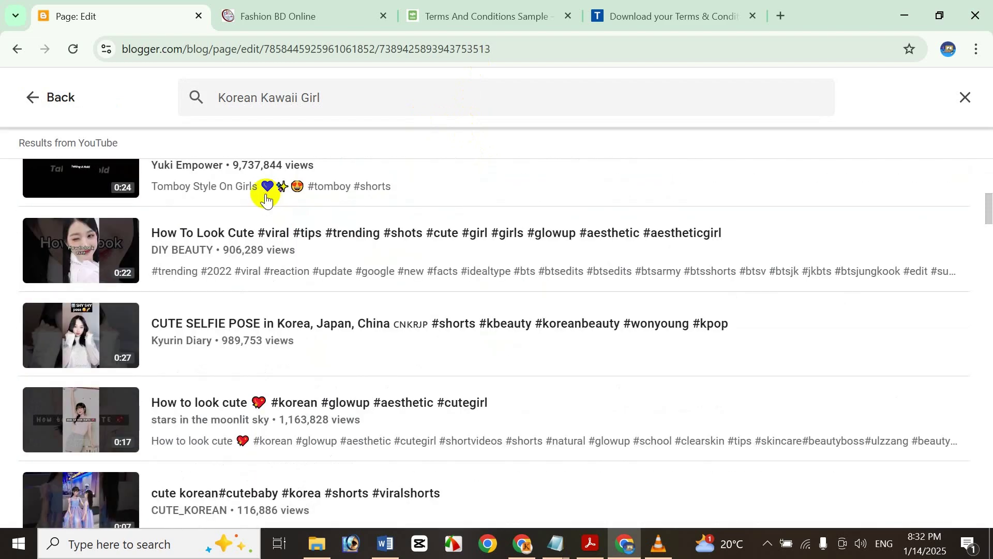
{"action": "left_click", "coordinate": [252, 257]}
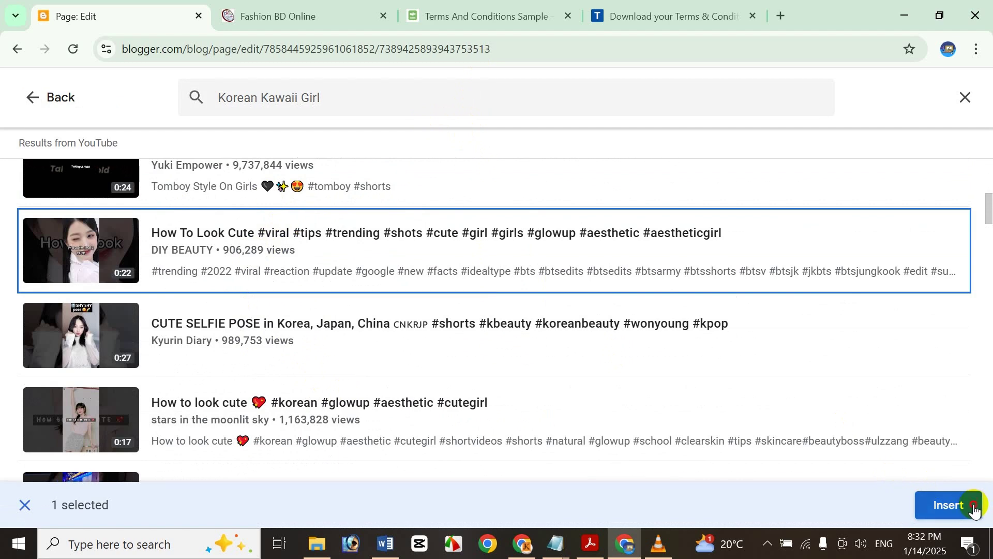
{"action": "left_click", "coordinate": [950, 505]}
{"action": "left_click", "coordinate": [556, 396]}
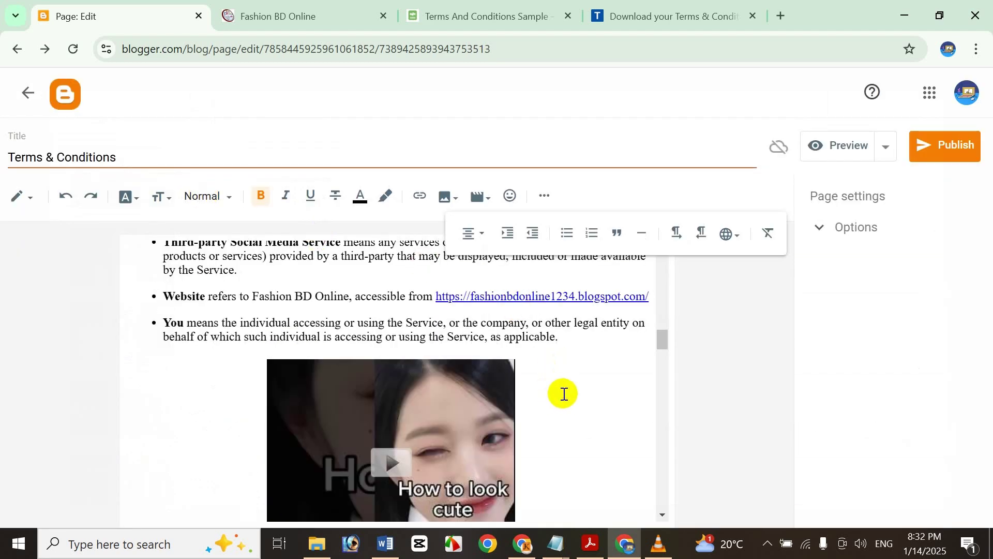
- Insert a mouth emoji and two heart emojis after the "Interpretation and Definitions" heading
{"action": "scroll", "coordinate": [549, 321], "scroll_direction": "down", "scroll_amount": 2}
{"action": "scroll", "coordinate": [499, 374], "scroll_direction": "down", "scroll_amount": 9}
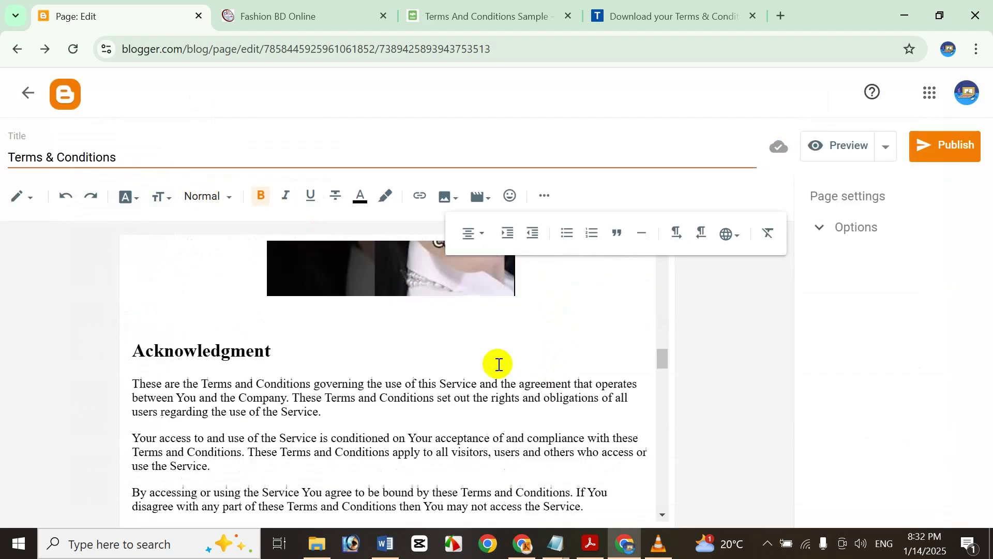
{"action": "scroll", "coordinate": [497, 356], "scroll_direction": "up", "scroll_amount": 19}
{"action": "scroll", "coordinate": [504, 348], "scroll_direction": "up", "scroll_amount": 10}
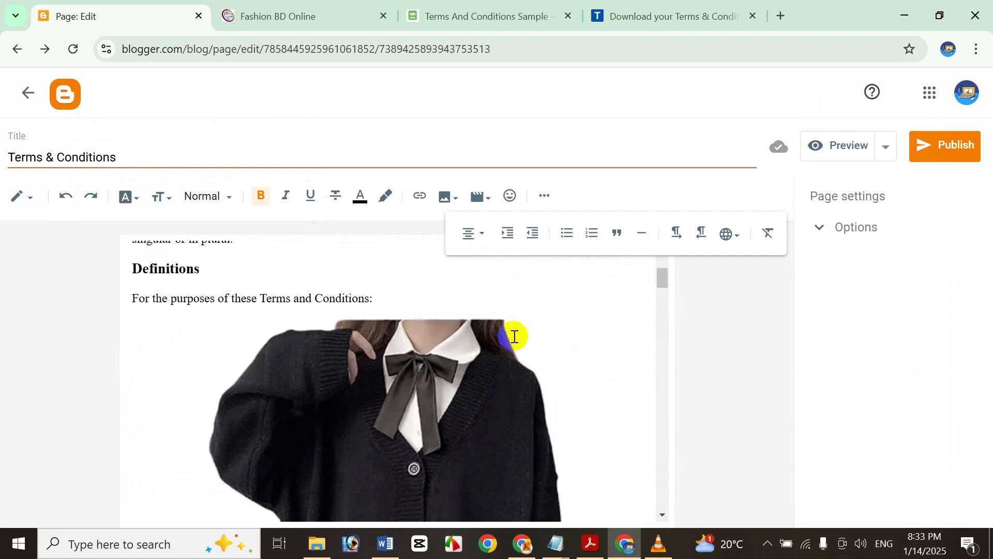
{"action": "left_click", "coordinate": [572, 352]}
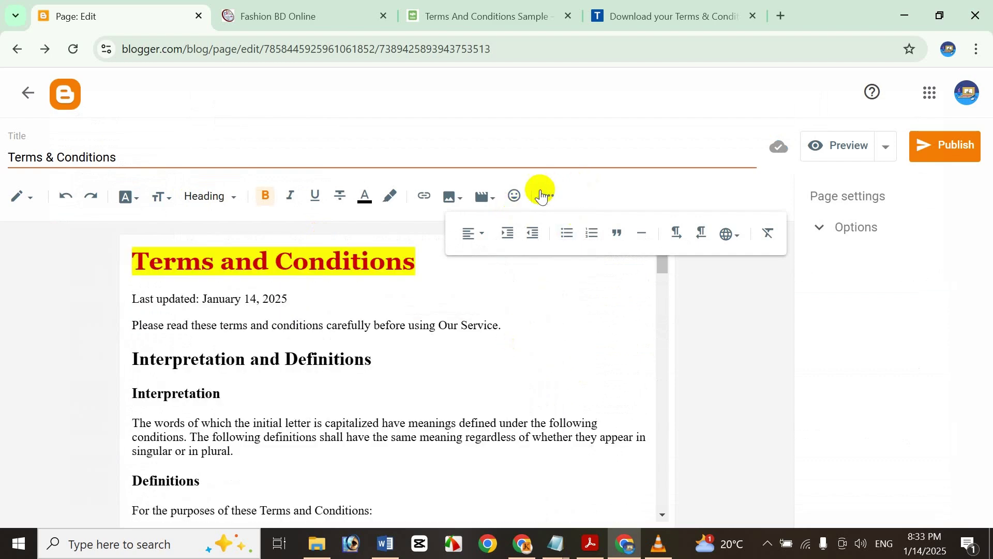
{"action": "left_click", "coordinate": [514, 195]}
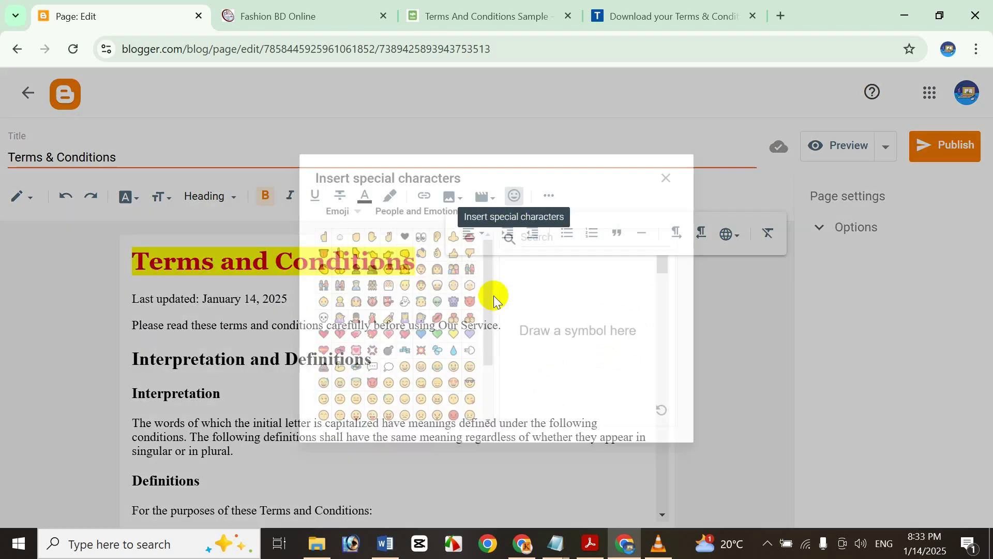
{"action": "left_click", "coordinate": [466, 226]}
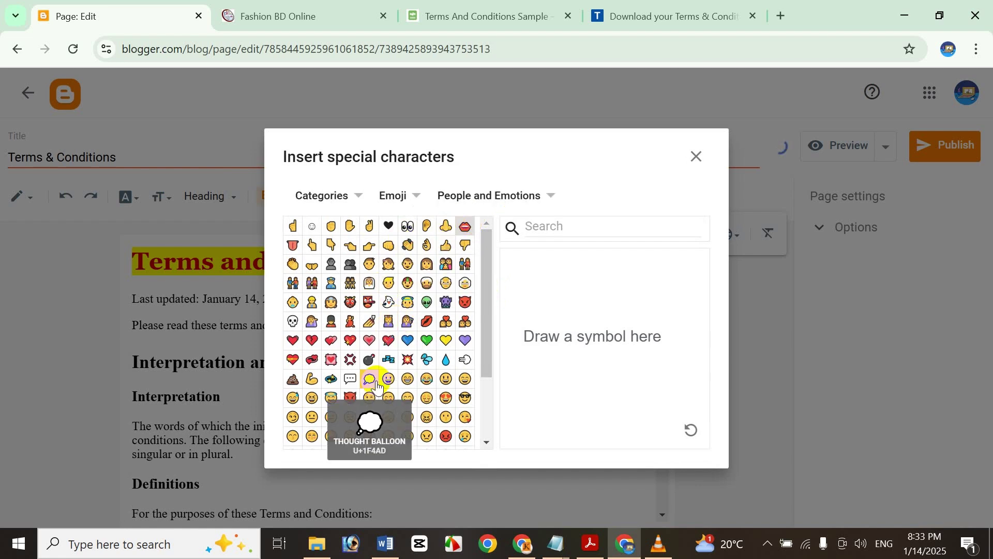
{"action": "left_click", "coordinate": [351, 340]}
{"action": "left_click", "coordinate": [694, 164]}
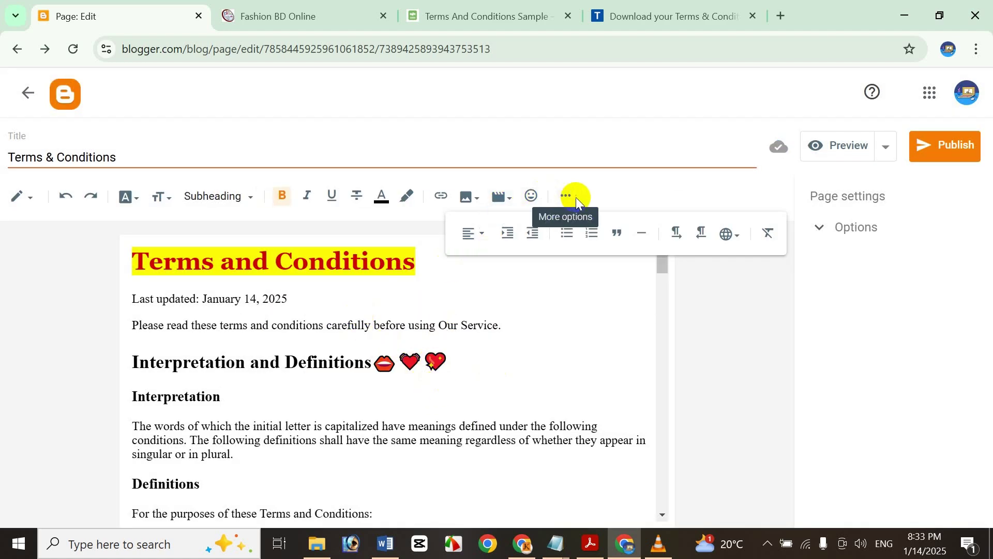
- Show the page's reader comment options and preview the Terms & Conditions page, reading down to its Termination and Limitation of Liability sections
{"action": "left_click", "coordinate": [874, 234]}
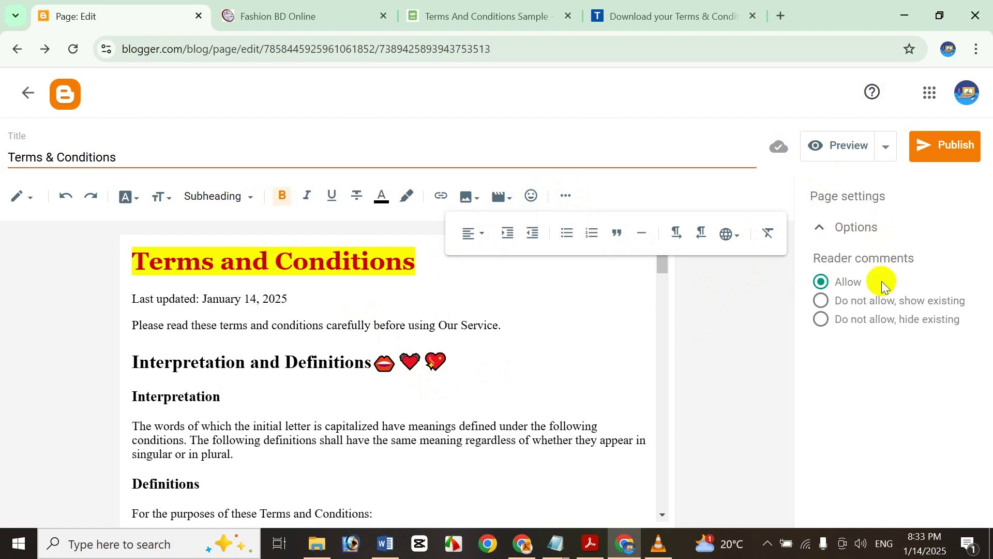
{"action": "left_click", "coordinate": [849, 145]}
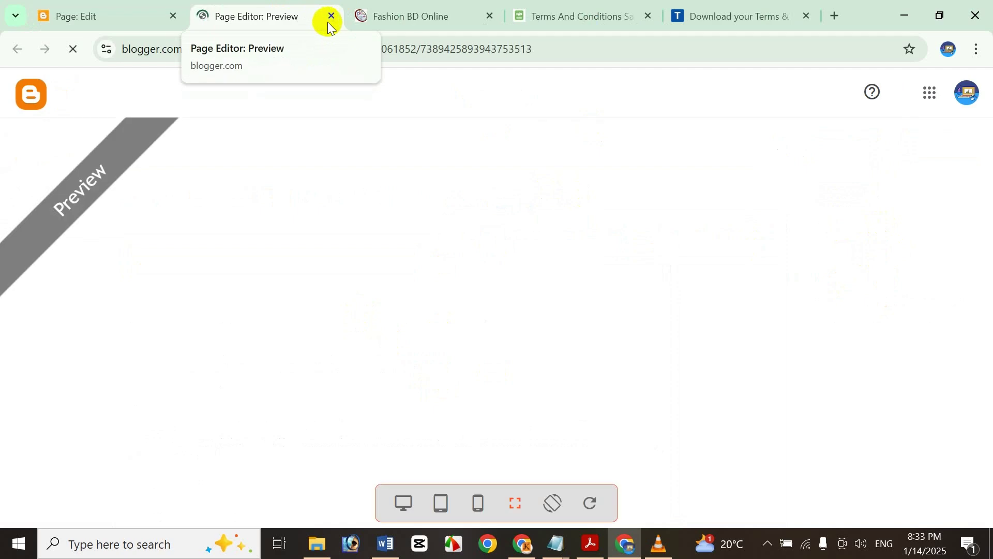
{"action": "scroll", "coordinate": [399, 269], "scroll_direction": "down", "scroll_amount": 10}
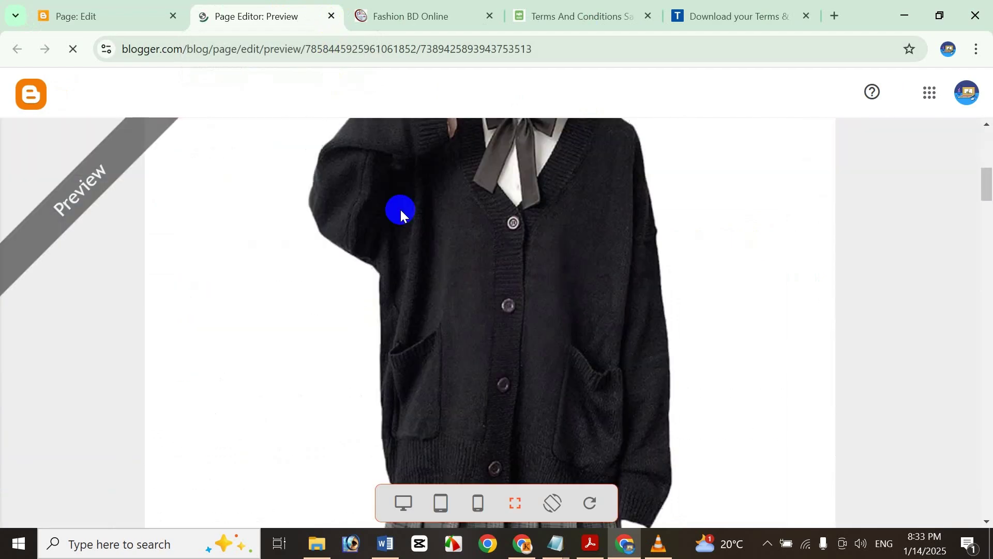
{"action": "scroll", "coordinate": [403, 186], "scroll_direction": "down", "scroll_amount": 3}
{"action": "scroll", "coordinate": [404, 176], "scroll_direction": "down", "scroll_amount": 20}
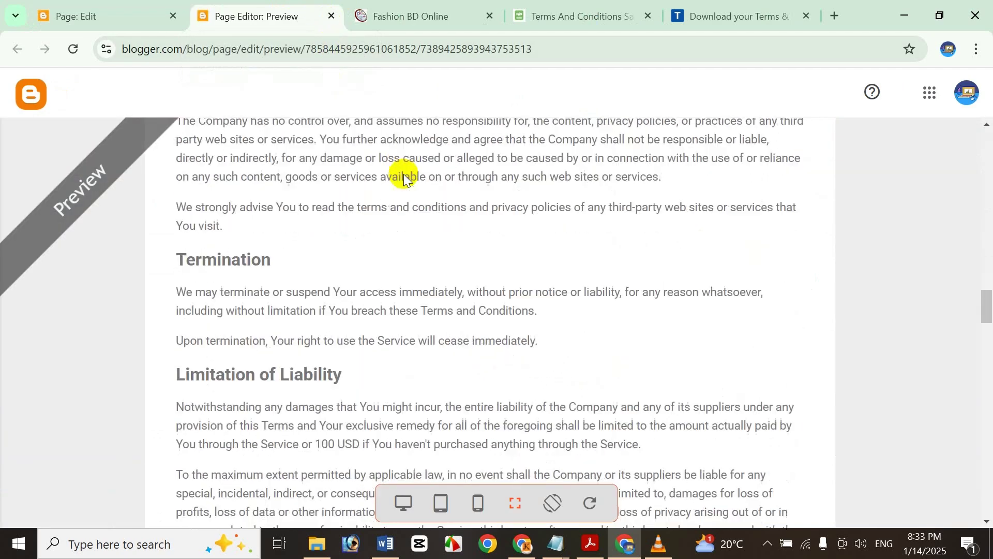
{"action": "left_click", "coordinate": [333, 16]}
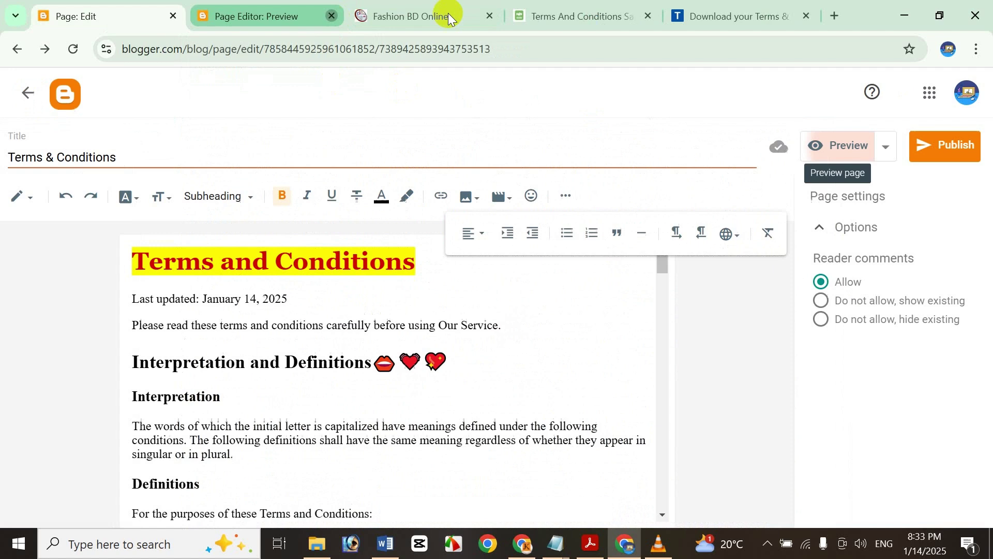
- Publish the Terms & Conditions page to the blog and confirm the publication
{"action": "left_click", "coordinate": [954, 144]}
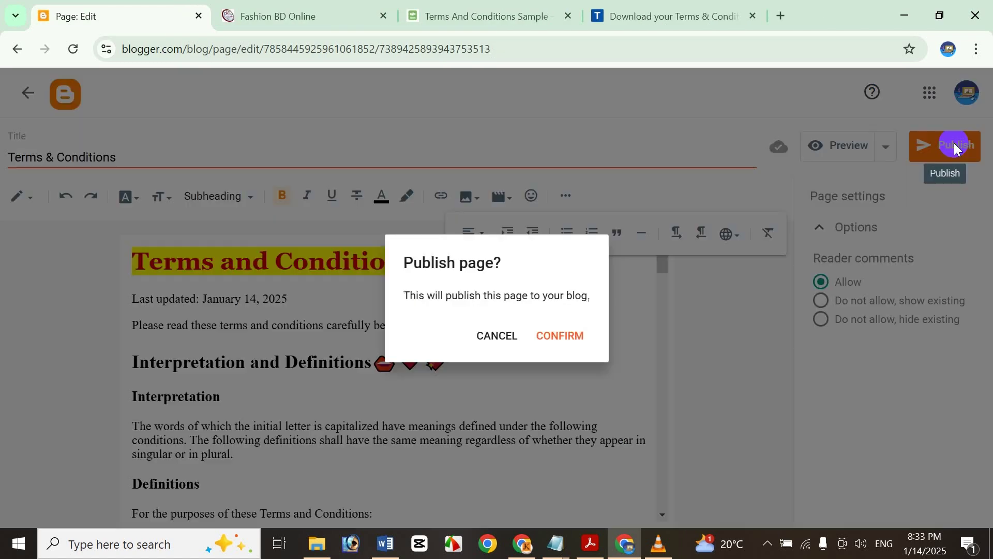
{"action": "left_click", "coordinate": [572, 335]}
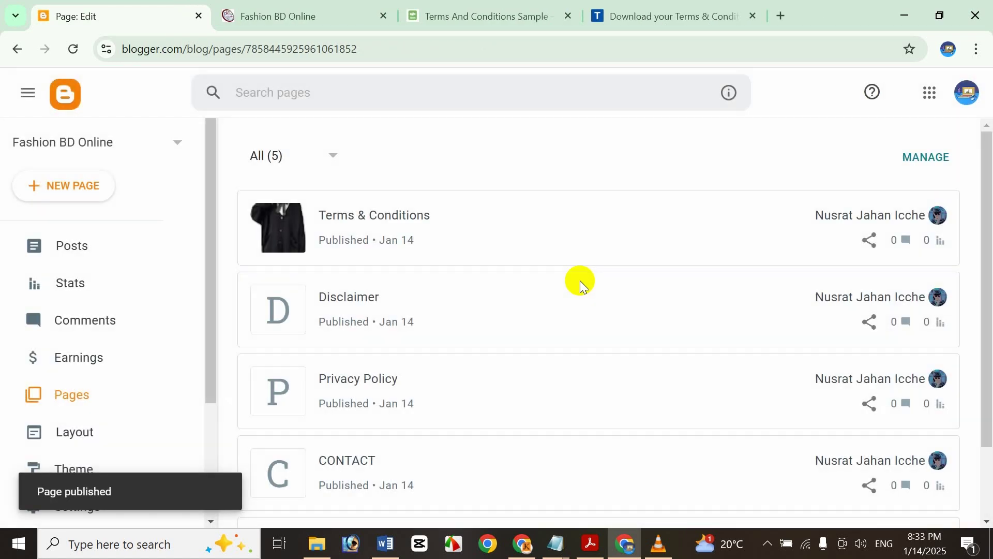
{"action": "scroll", "coordinate": [77, 239], "scroll_direction": "down", "scroll_amount": 3}
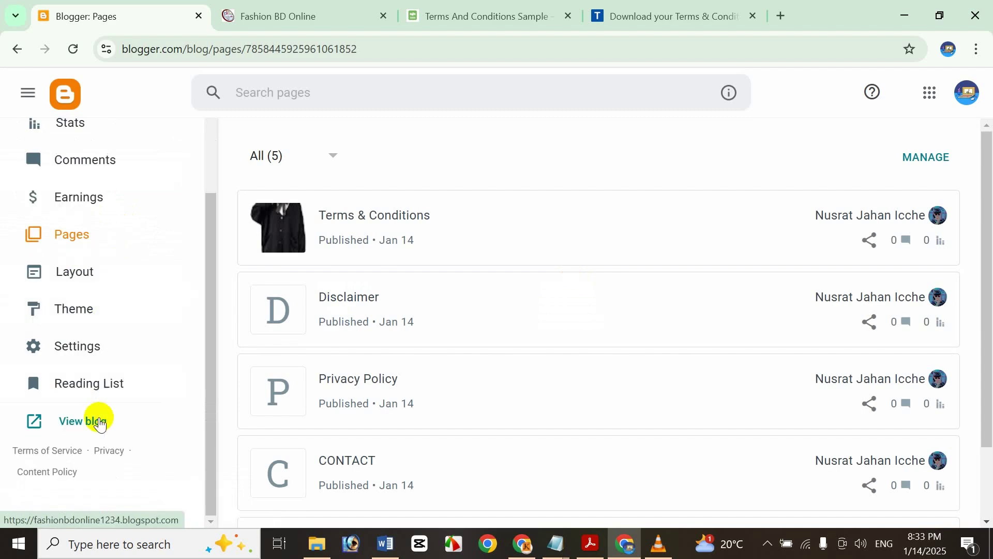
{"action": "scroll", "coordinate": [78, 217], "scroll_direction": "up", "scroll_amount": 3}
- Open the live Fashion BD Online blog from the posts list and look through its home page and older posts
{"action": "left_click", "coordinate": [101, 238]}
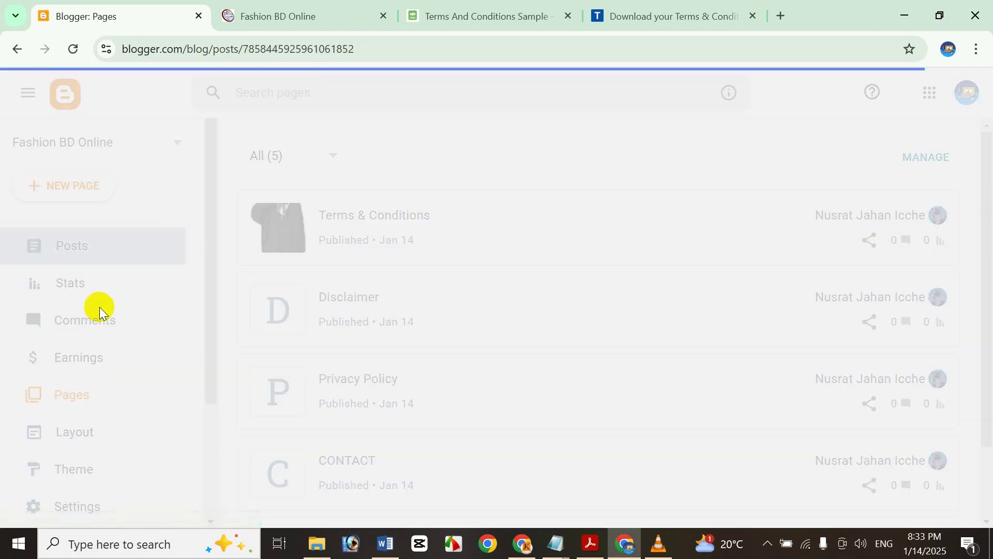
{"action": "scroll", "coordinate": [169, 328], "scroll_direction": "down", "scroll_amount": 3}
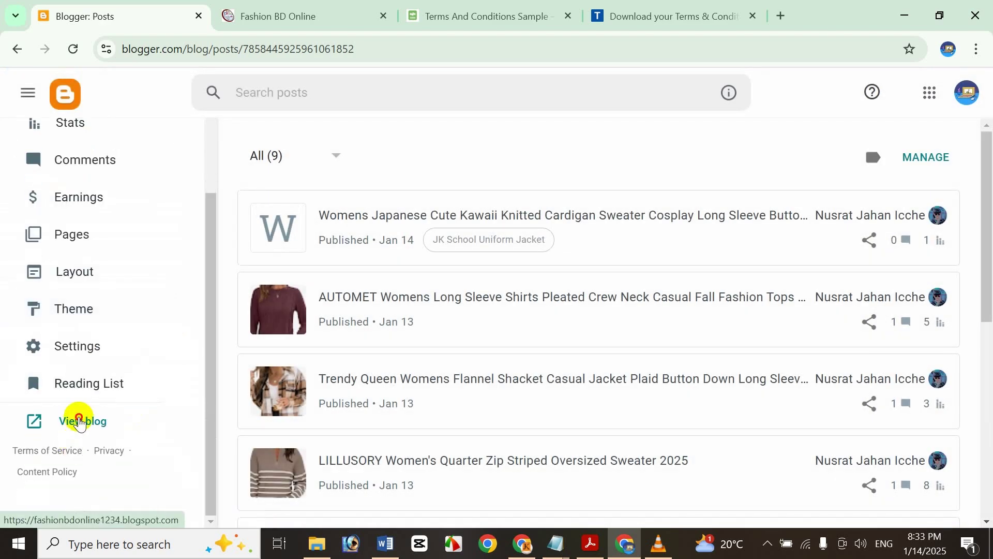
{"action": "left_click", "coordinate": [78, 417]}
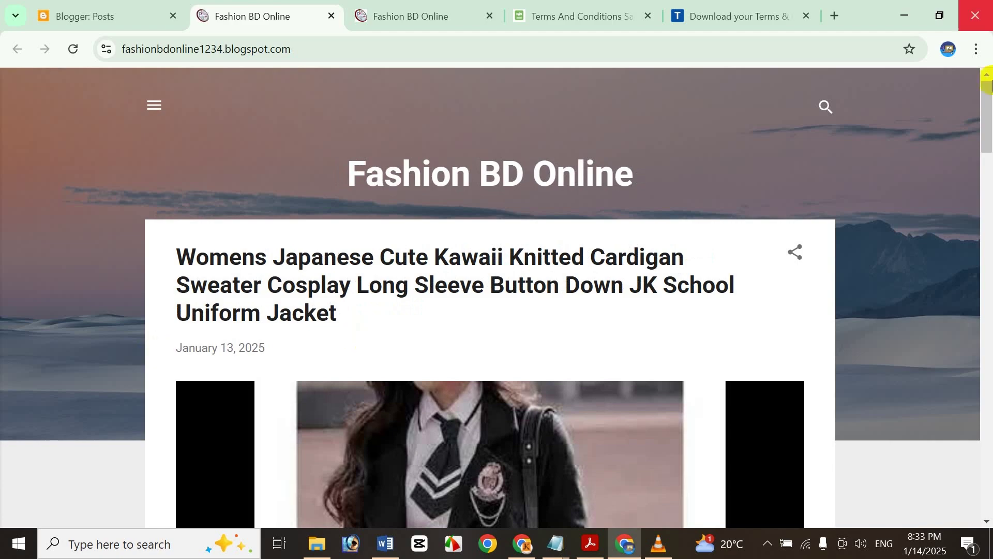
{"action": "left_click_drag", "start_coordinate": [987, 123], "coordinate": [958, 504]}
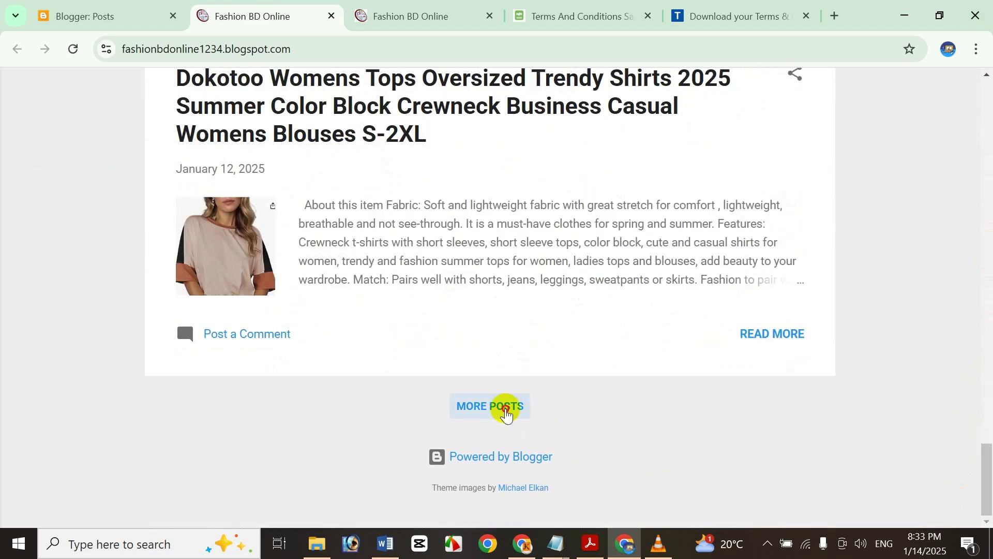
{"action": "left_click", "coordinate": [504, 405]}
{"action": "left_click_drag", "start_coordinate": [987, 218], "coordinate": [949, 259]}
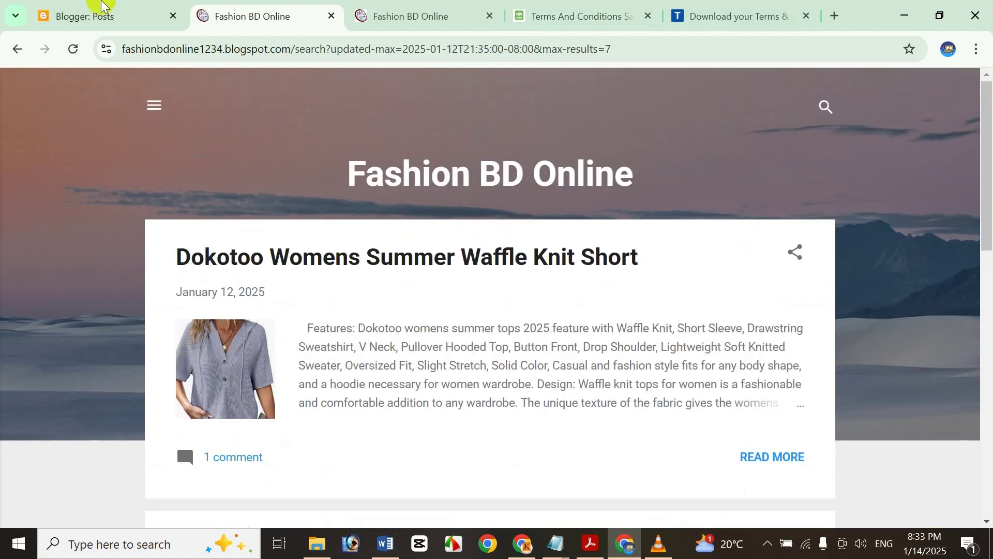
- Inspect the Pages gadget in the blog layout and its form for a page name and URL, closing both without saving
{"action": "left_click", "coordinate": [80, 30]}
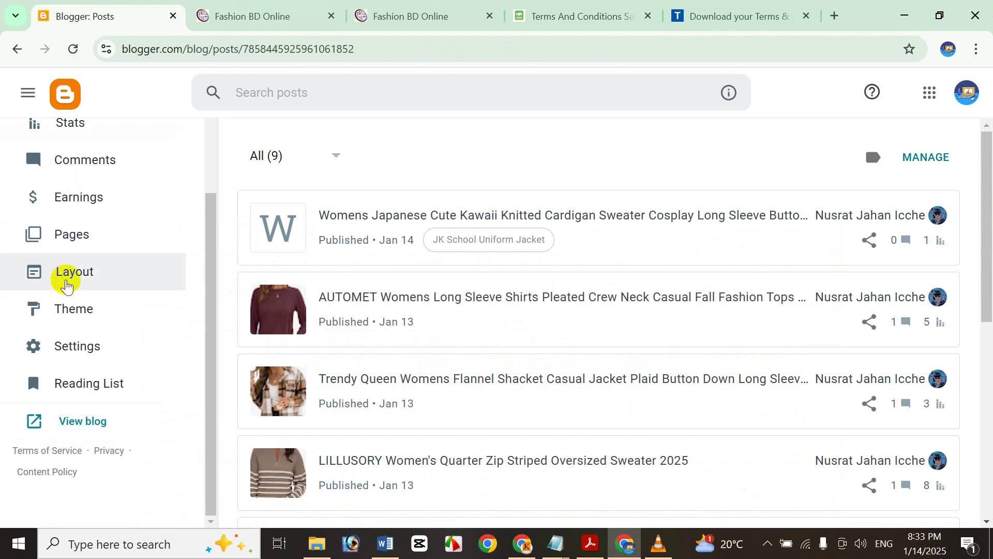
{"action": "left_click", "coordinate": [83, 282]}
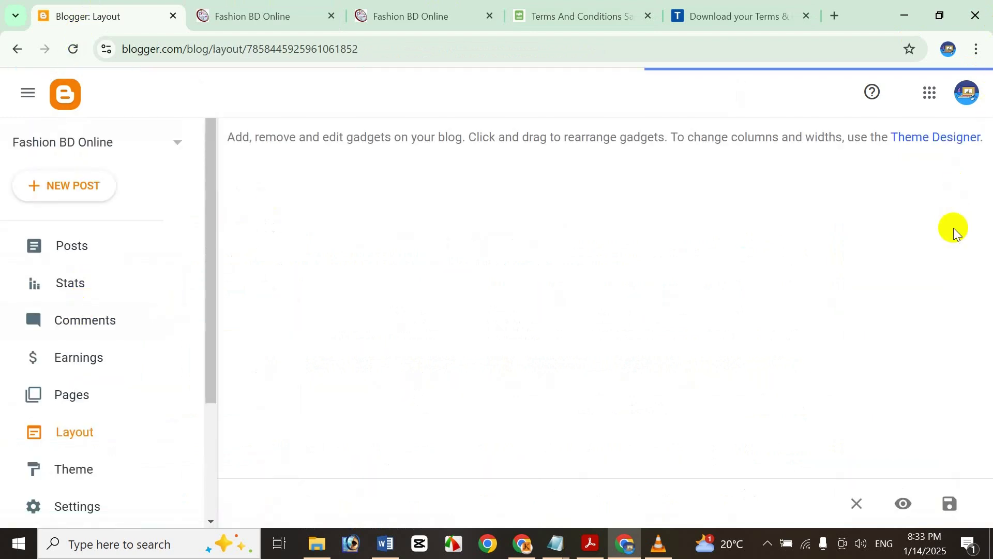
{"action": "scroll", "coordinate": [949, 225], "scroll_direction": "down", "scroll_amount": 4}
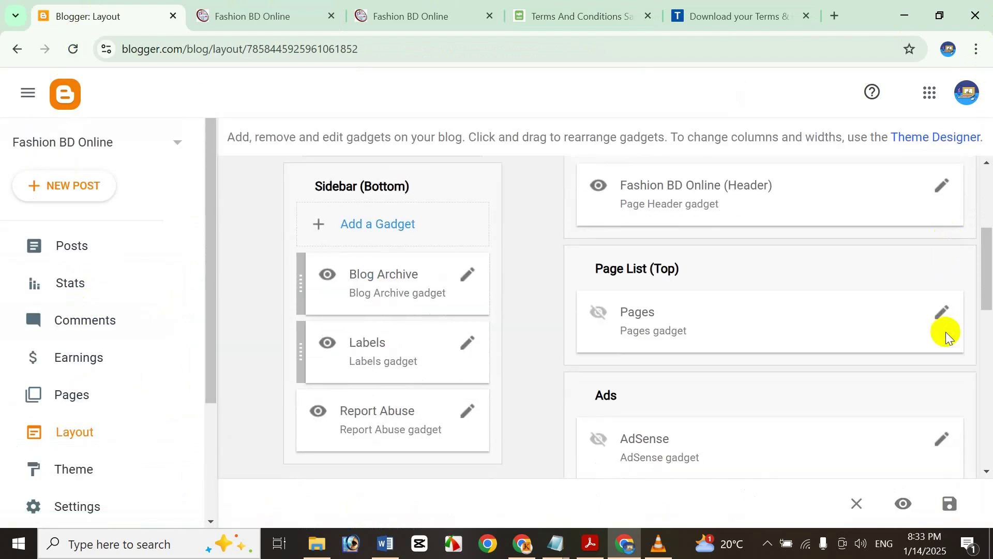
{"action": "left_click", "coordinate": [940, 317]}
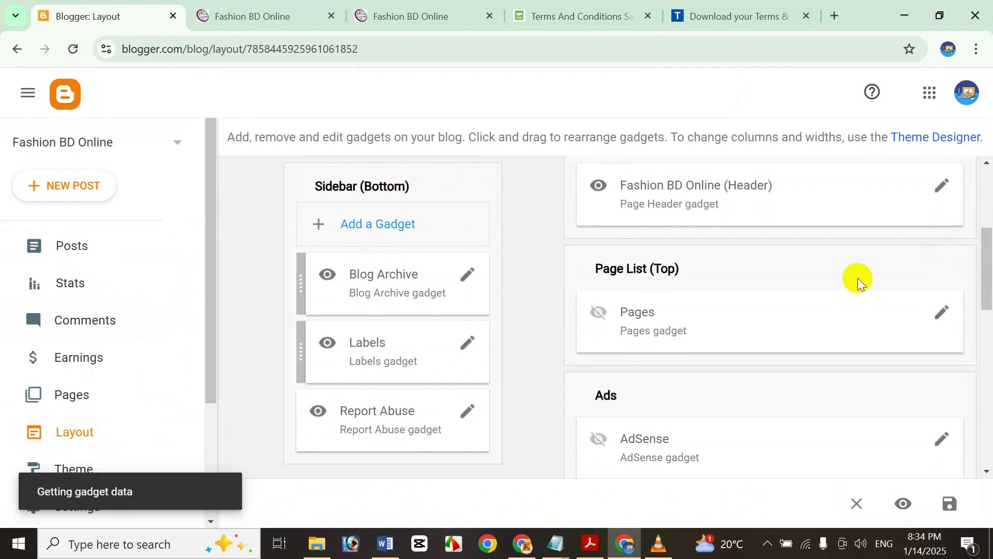
{"action": "left_click", "coordinate": [596, 368]}
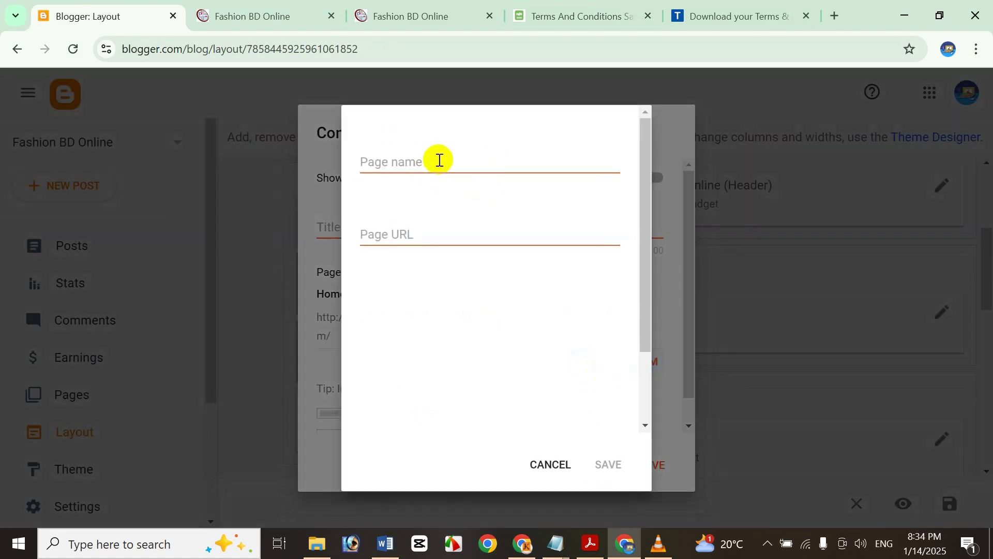
{"action": "left_click", "coordinate": [548, 464]}
{"action": "left_click", "coordinate": [594, 466]}
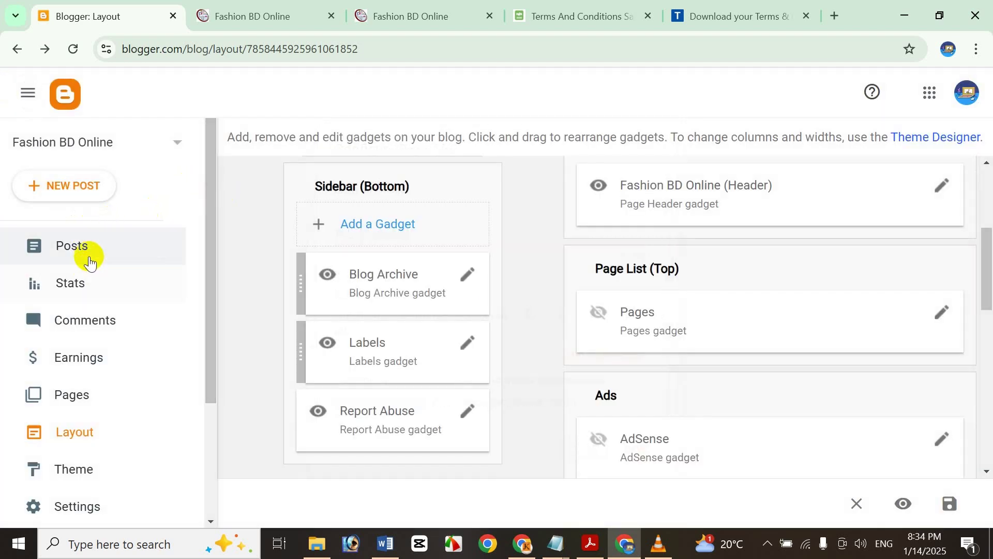
- Return to the blog's list of pages and switch to the tutorial's "Part 5 - Pages" title document in Adobe Acrobat
{"action": "left_click", "coordinate": [127, 237]}
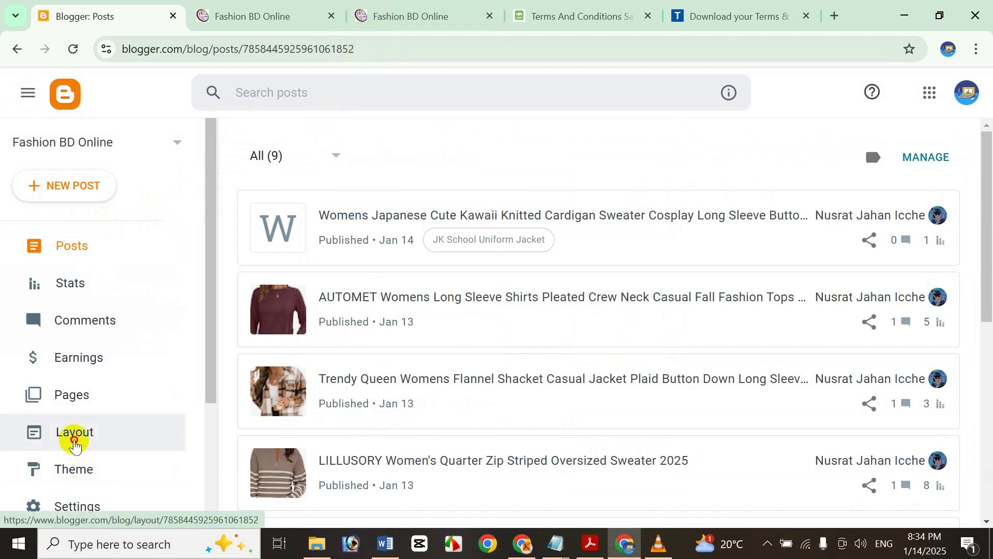
{"action": "left_click", "coordinate": [73, 434]}
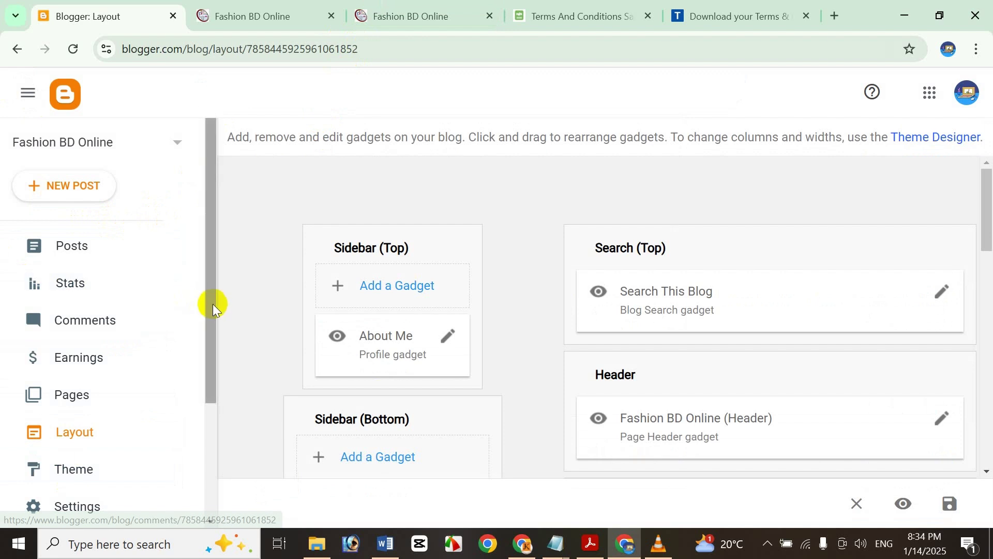
{"action": "left_click", "coordinate": [103, 384]}
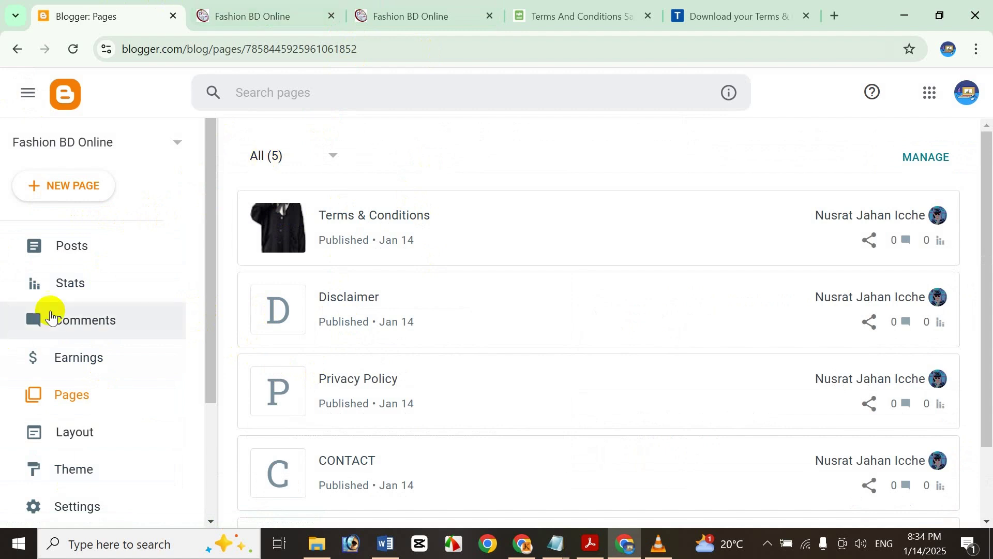
{"action": "scroll", "coordinate": [67, 325], "scroll_direction": "down", "scroll_amount": 1}
{"action": "scroll", "coordinate": [77, 341], "scroll_direction": "down", "scroll_amount": 1}
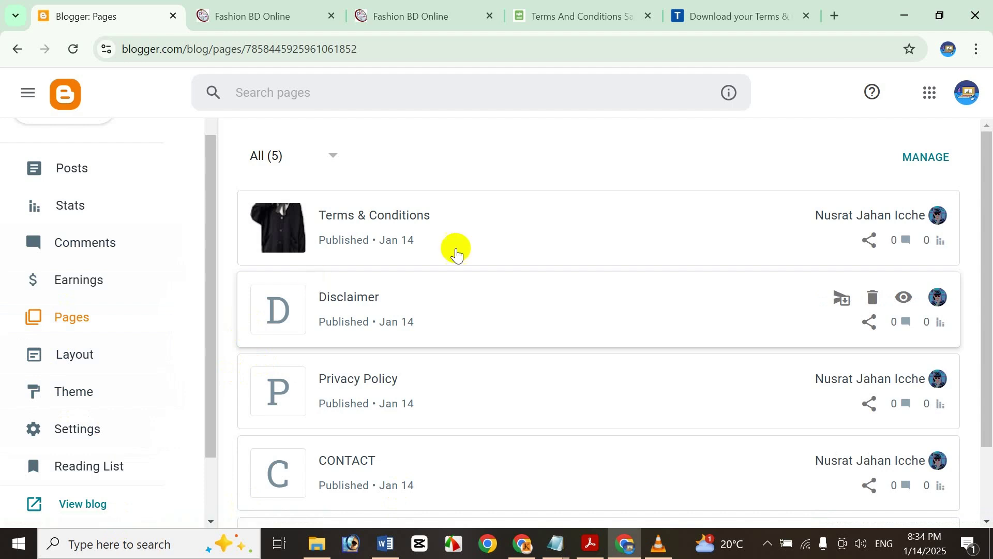
{"action": "key", "text": "alt+Tab"}
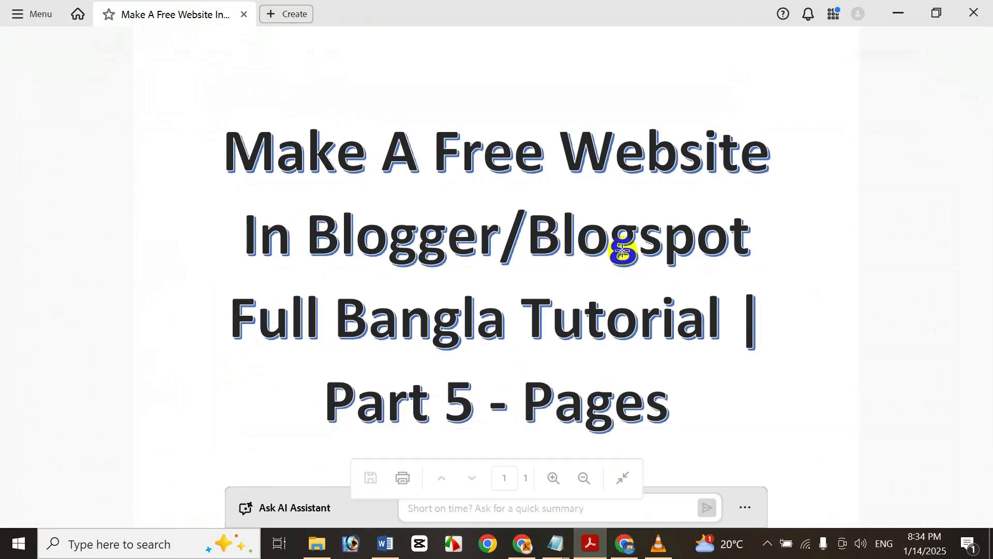